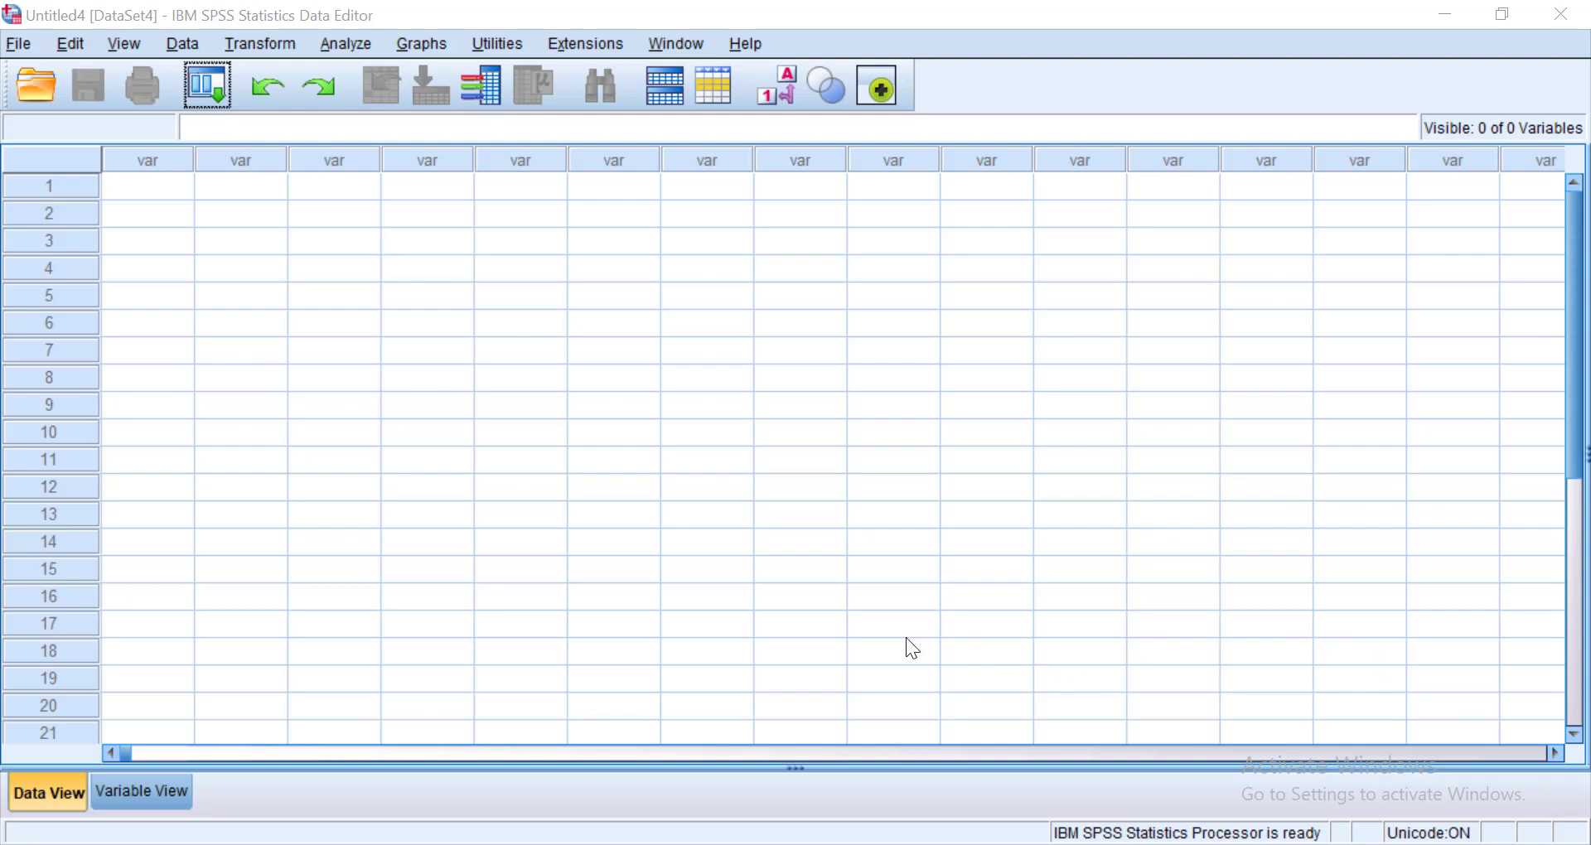
Switch to the browser and open the 'Between Subjects Experiment - data set' Google Sheets tab
mouse_move(647, 841)
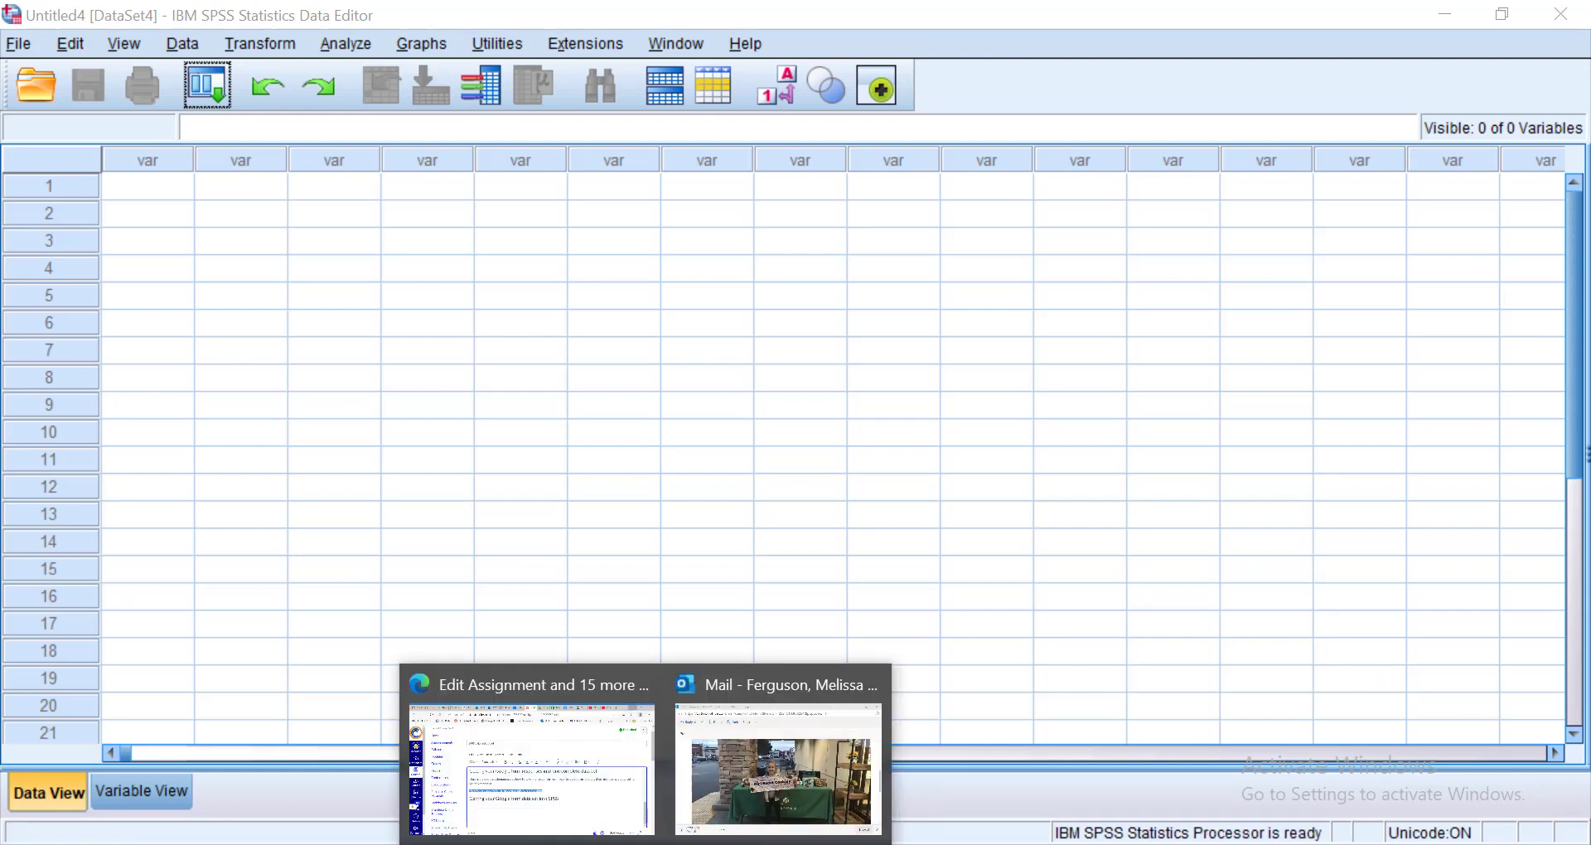
left_click(548, 688)
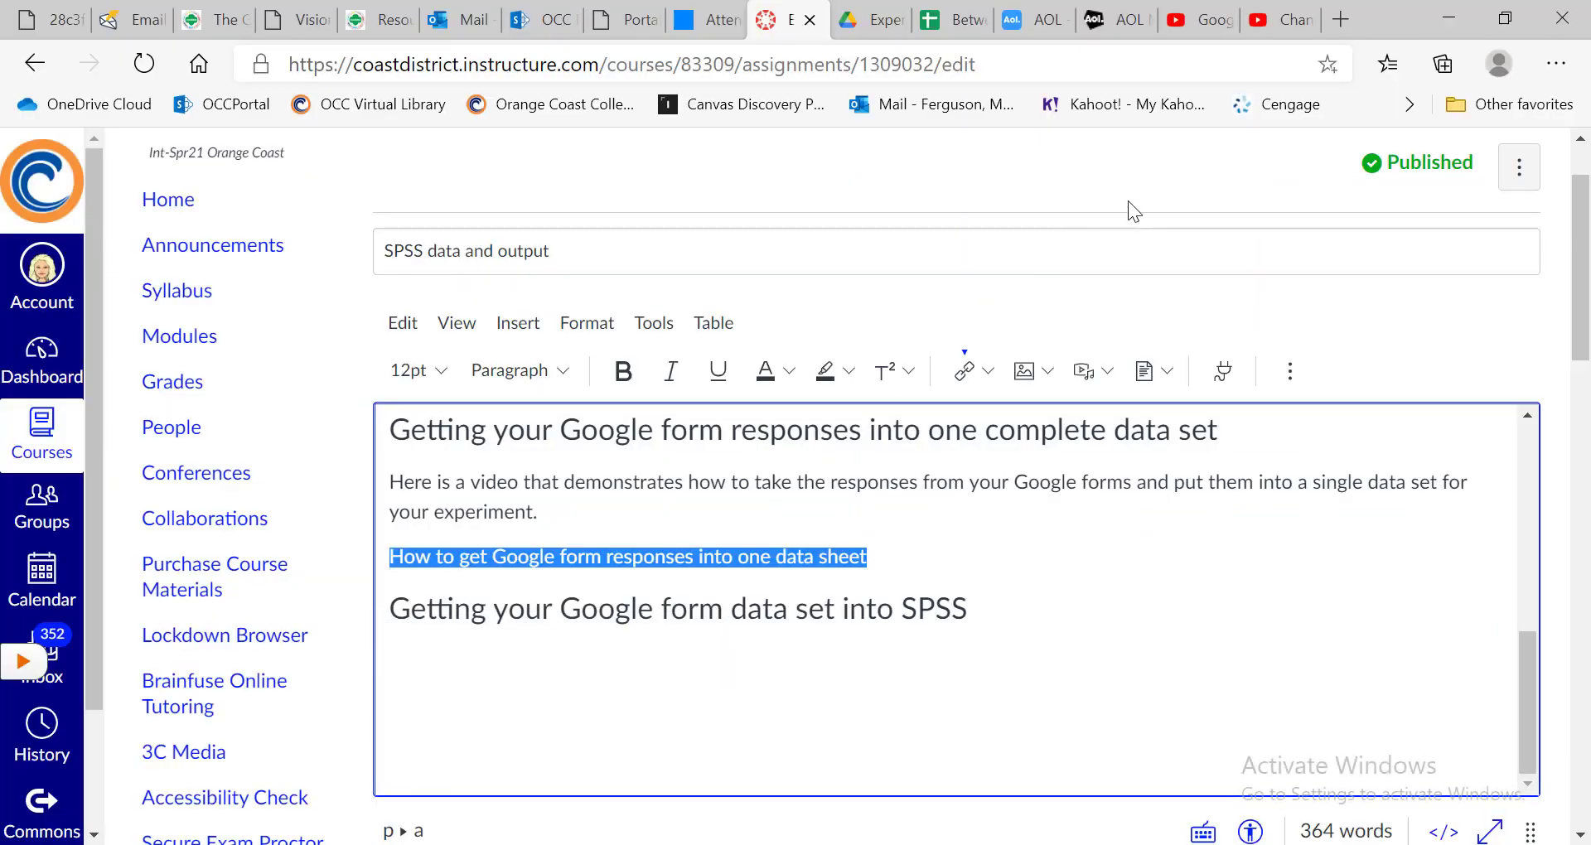
left_click(957, 27)
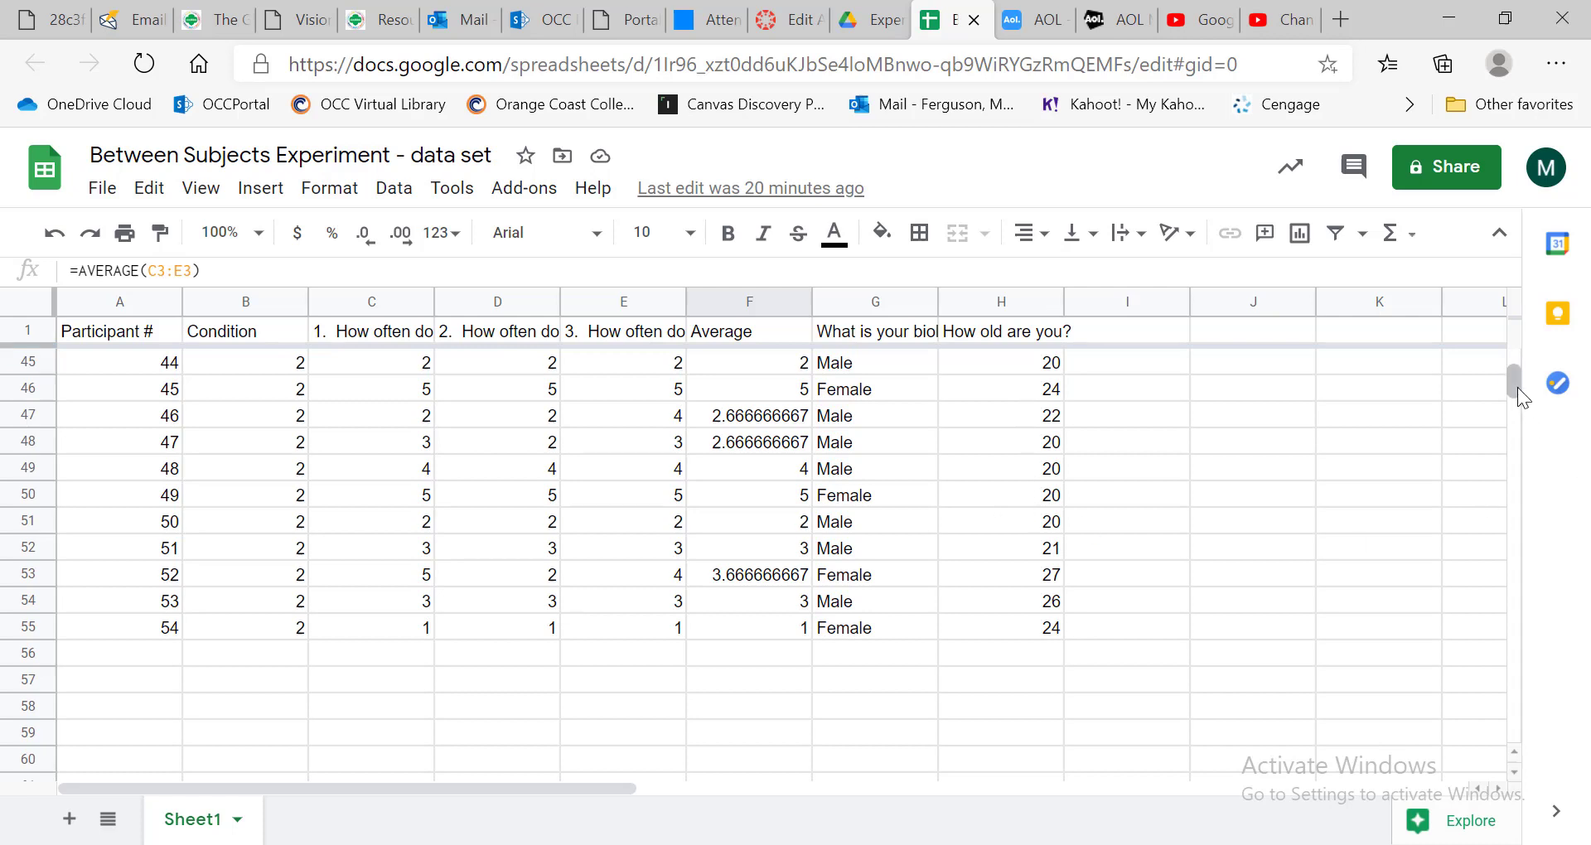
Copy the participant data in A2:H55 of the Google Sheet, leaving out the header row
left_click_drag(1518, 386, 1508, 340)
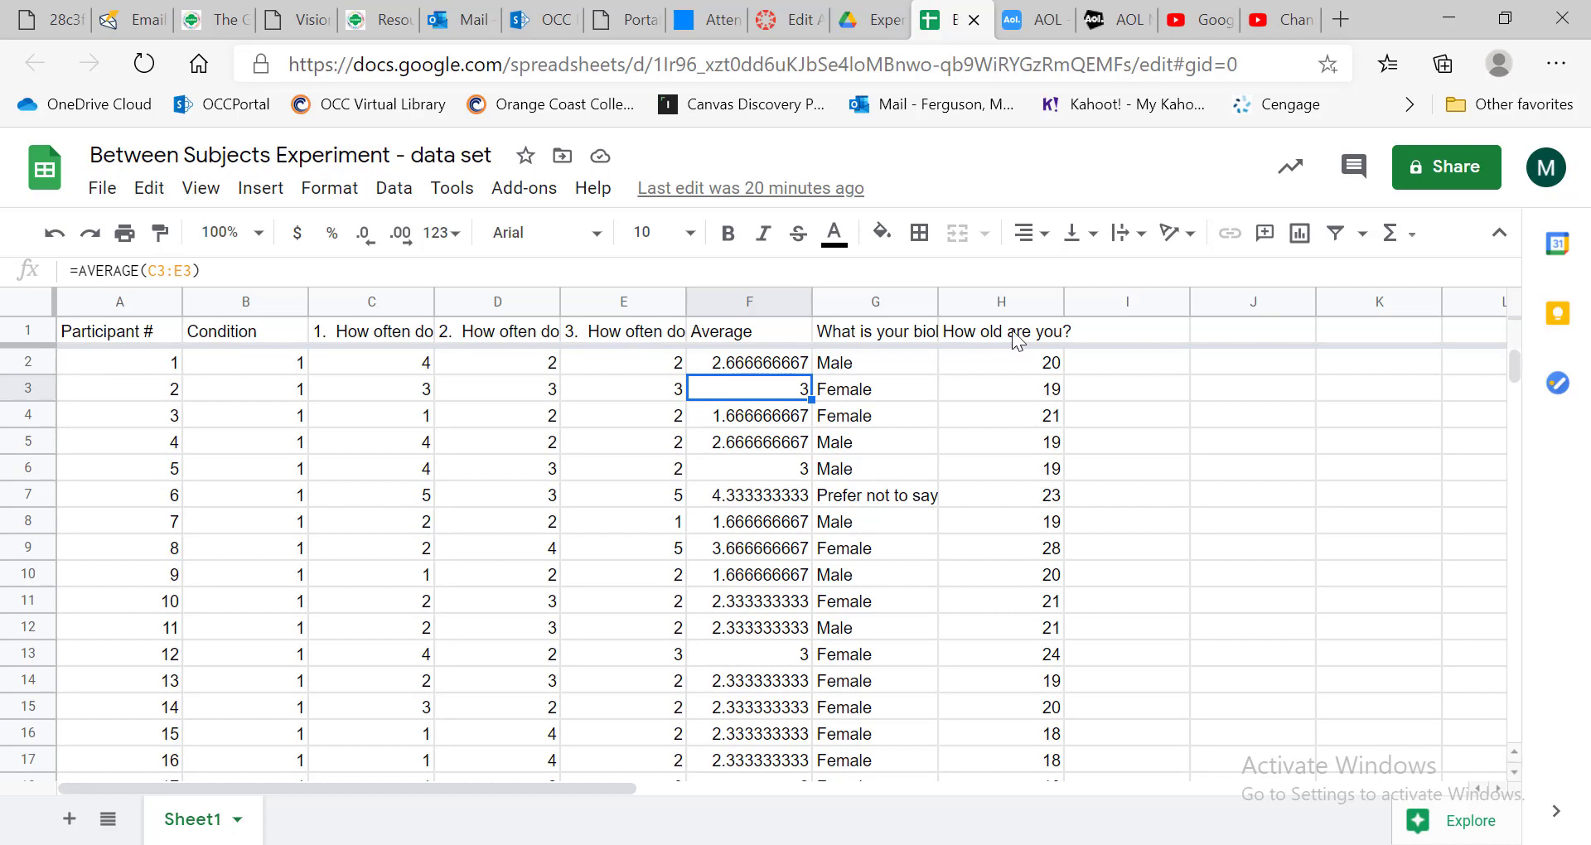
left_click_drag(140, 371, 1020, 469)
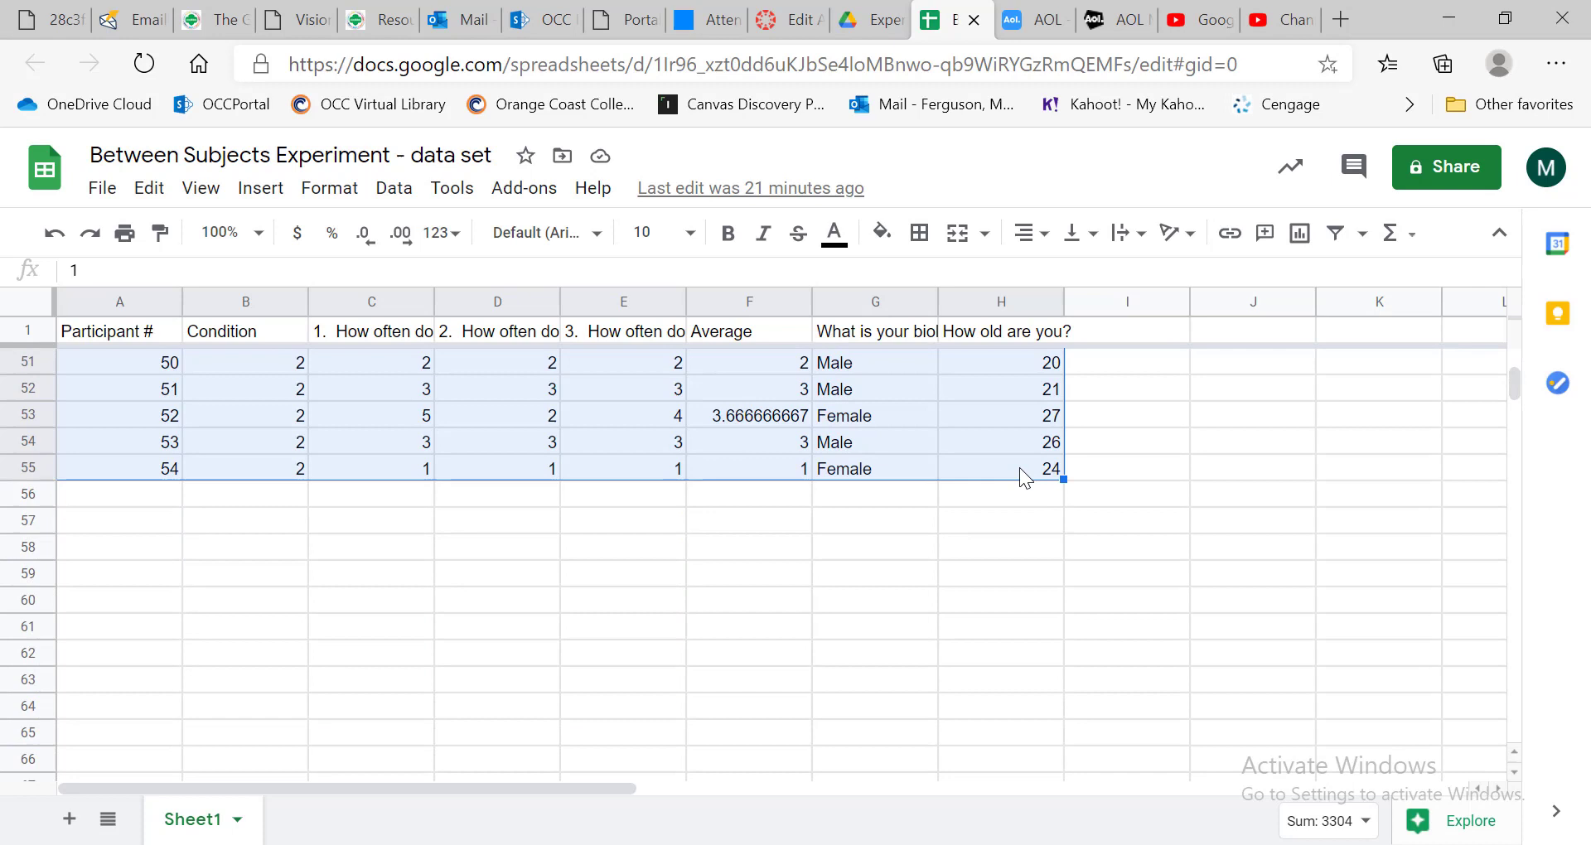
key("ctrl+c")
left_click(150, 188)
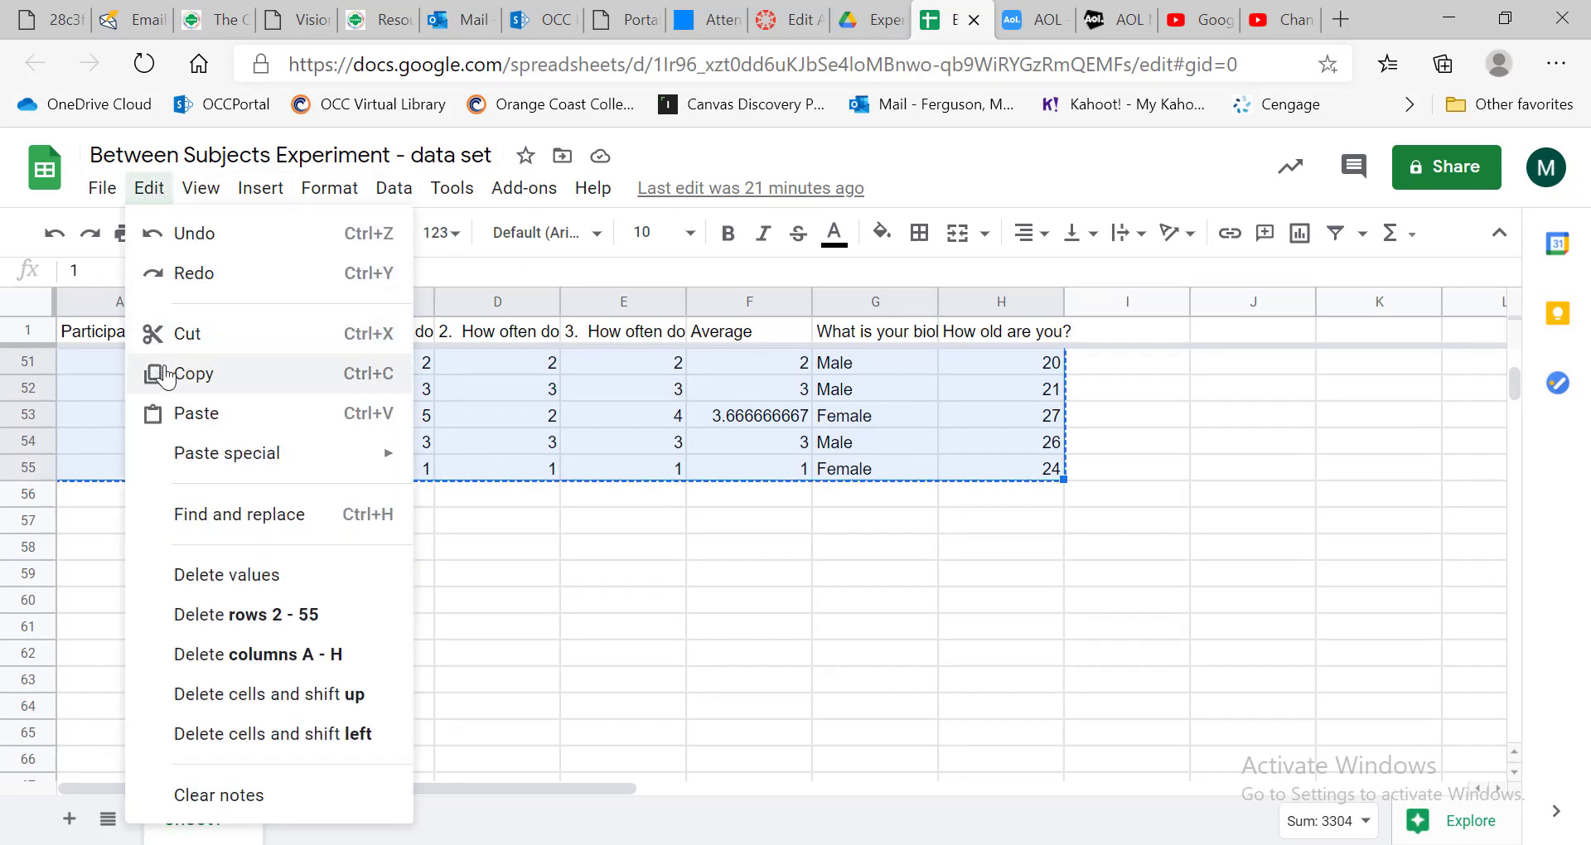
mouse_move(700, 842)
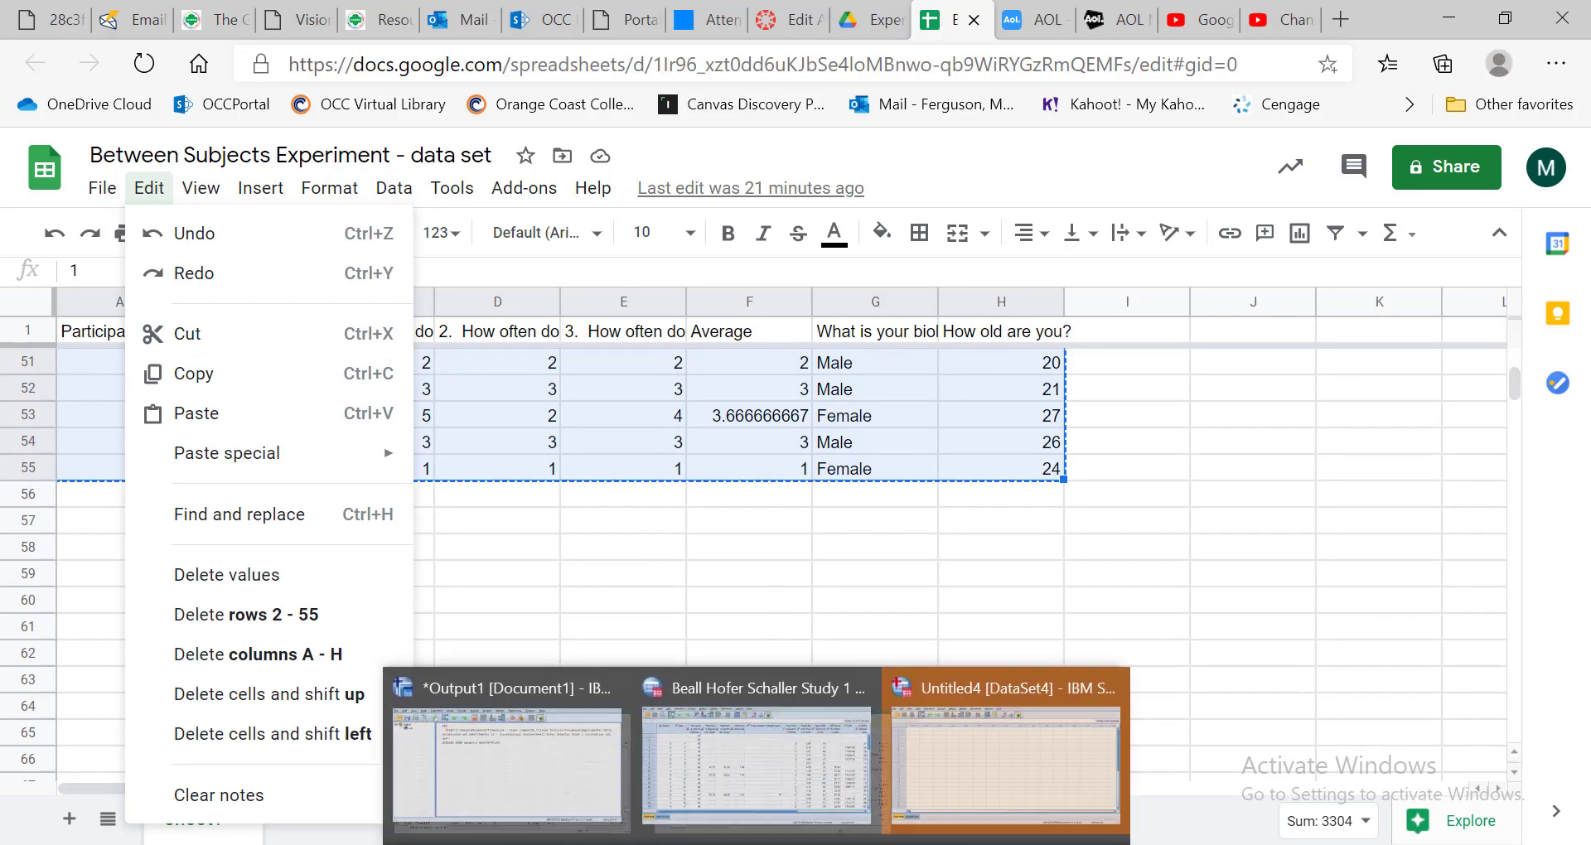
Paste the copied data into the empty SPSS Data View grid as VAR00001–VAR00008
left_click(1013, 689)
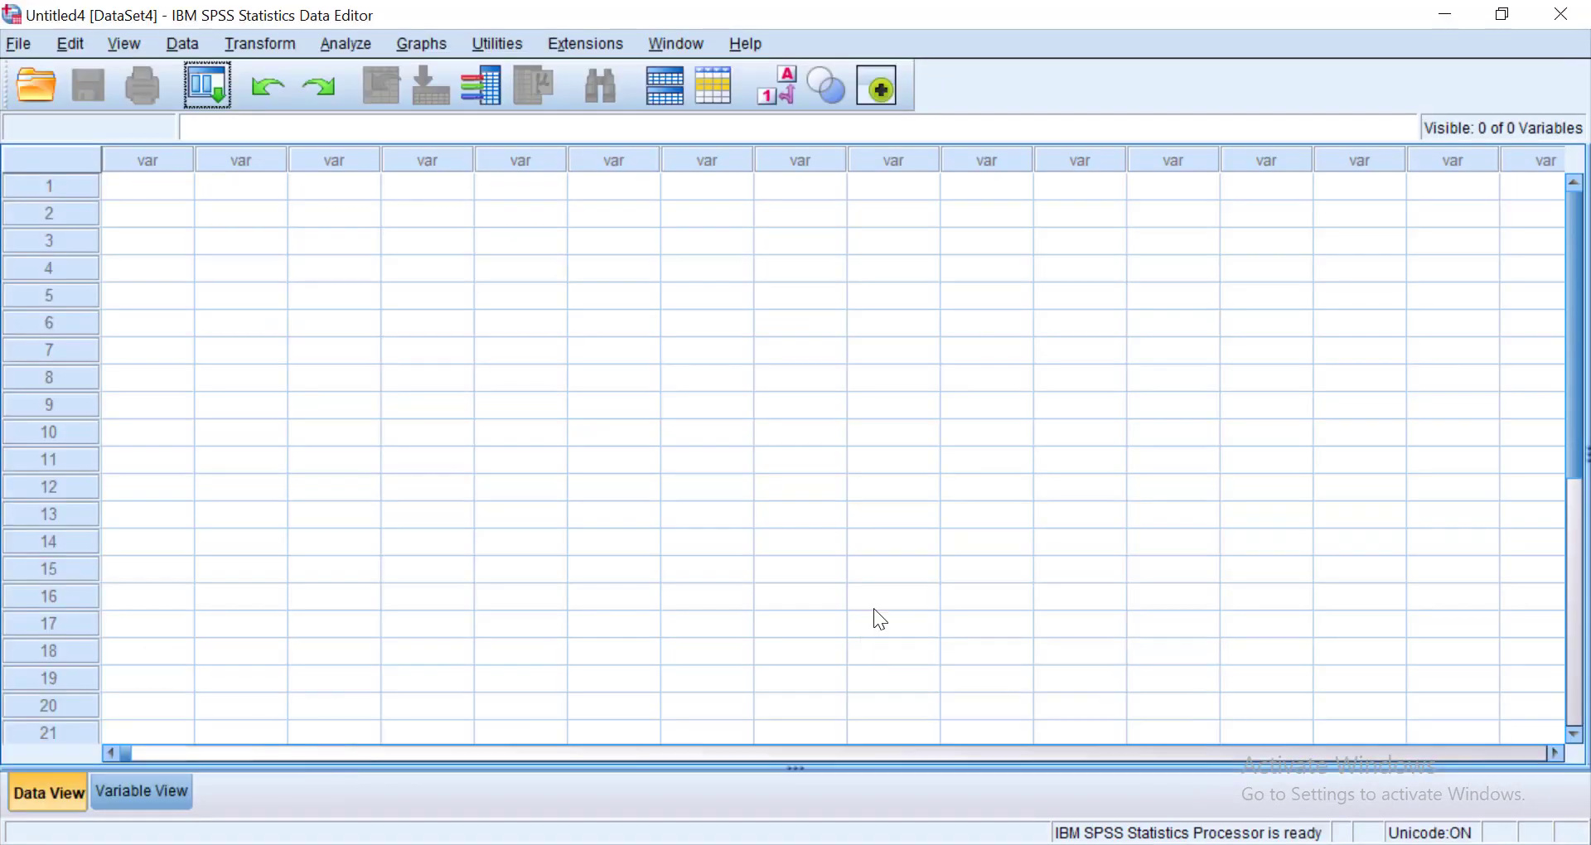
left_click(156, 194)
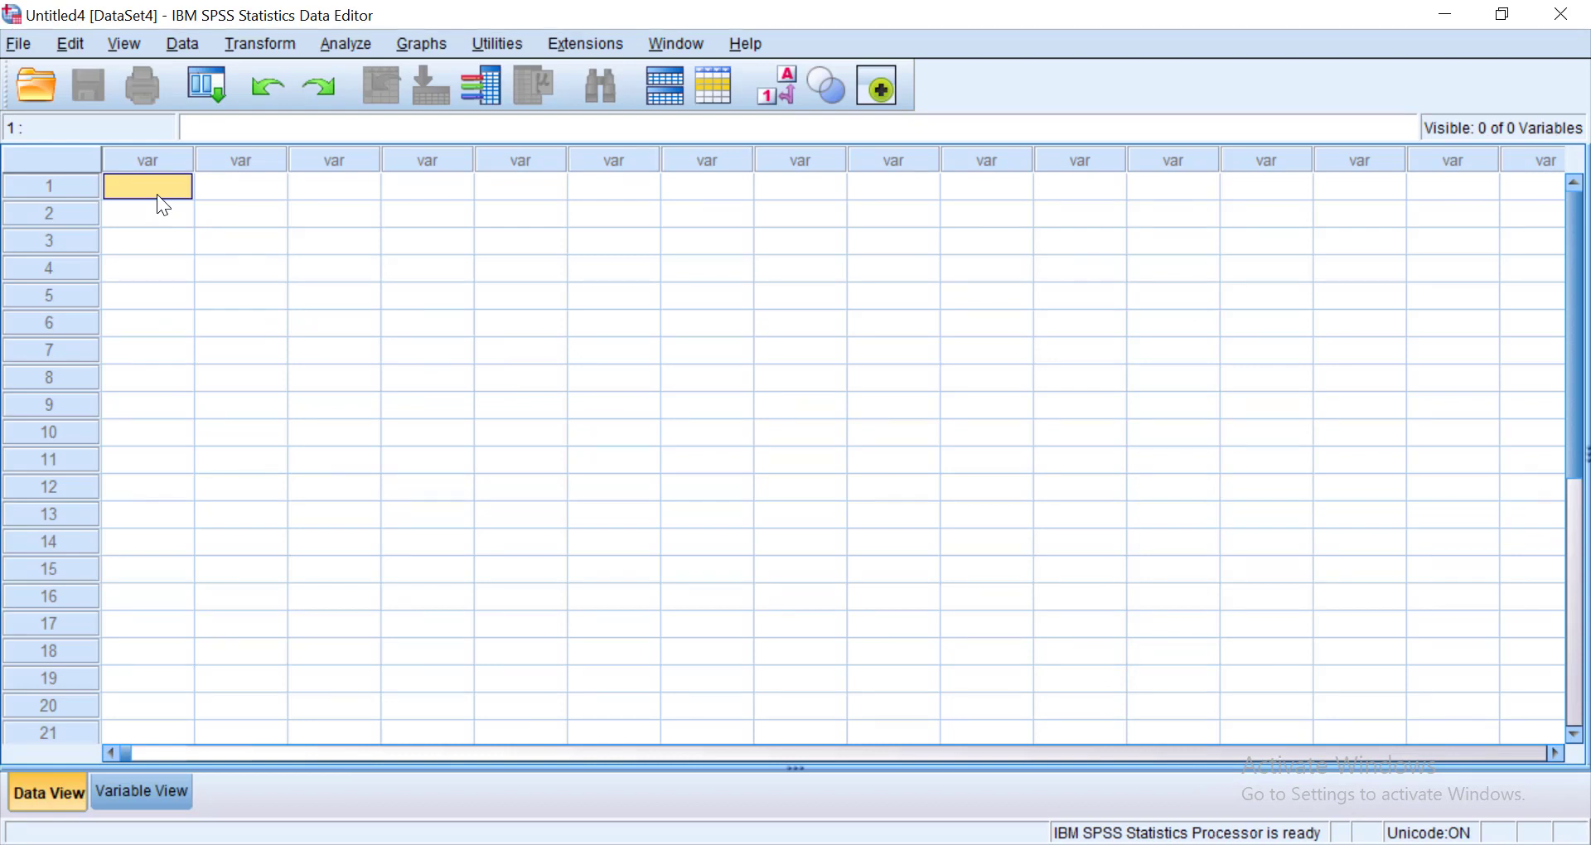
key("ctrl+v")
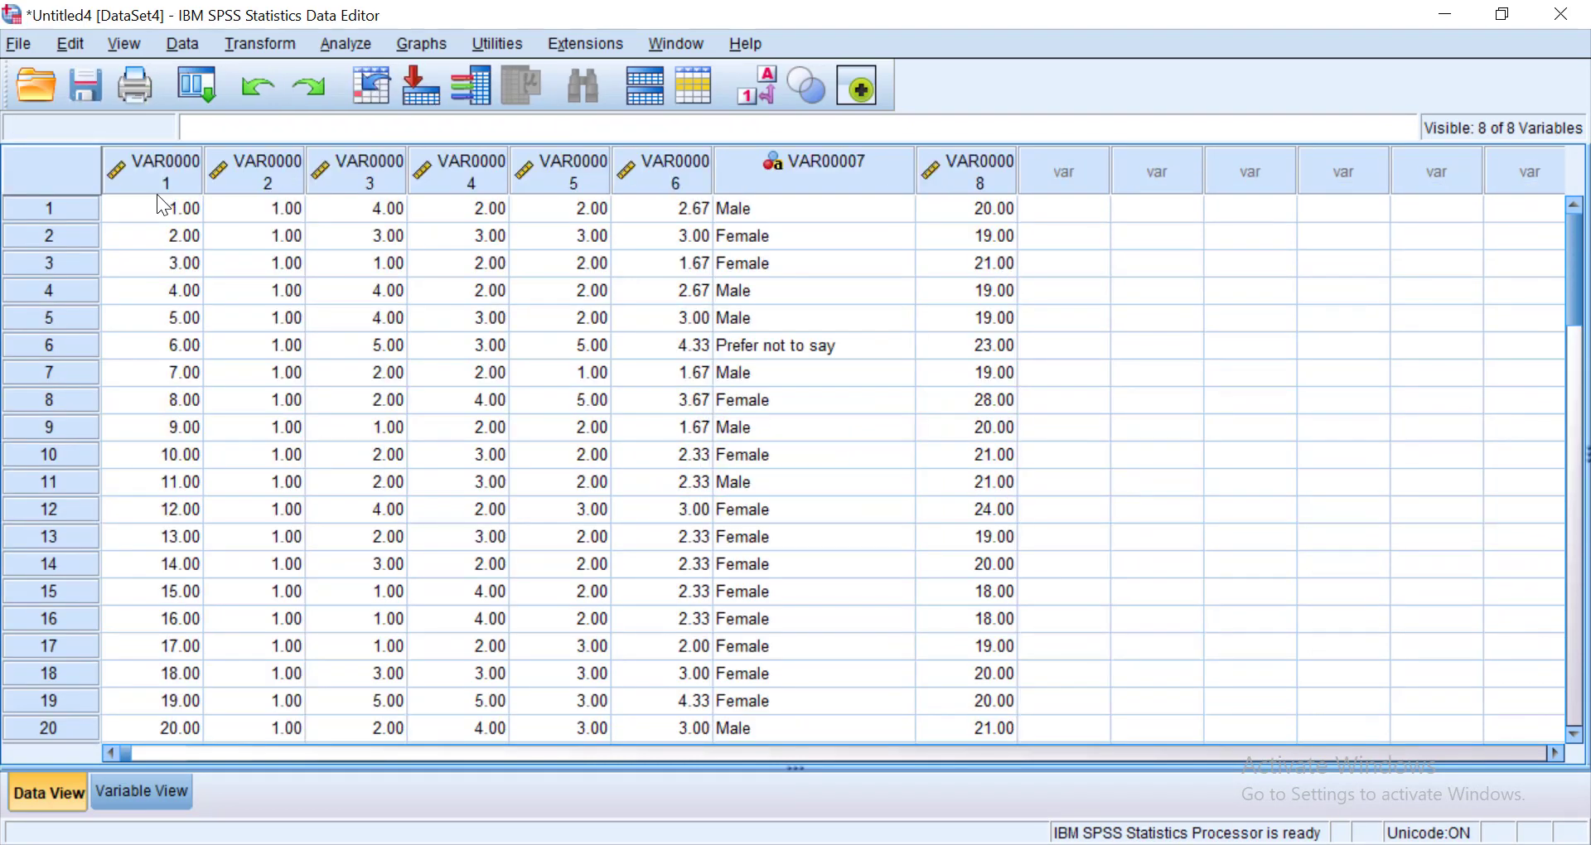
left_click(52, 43)
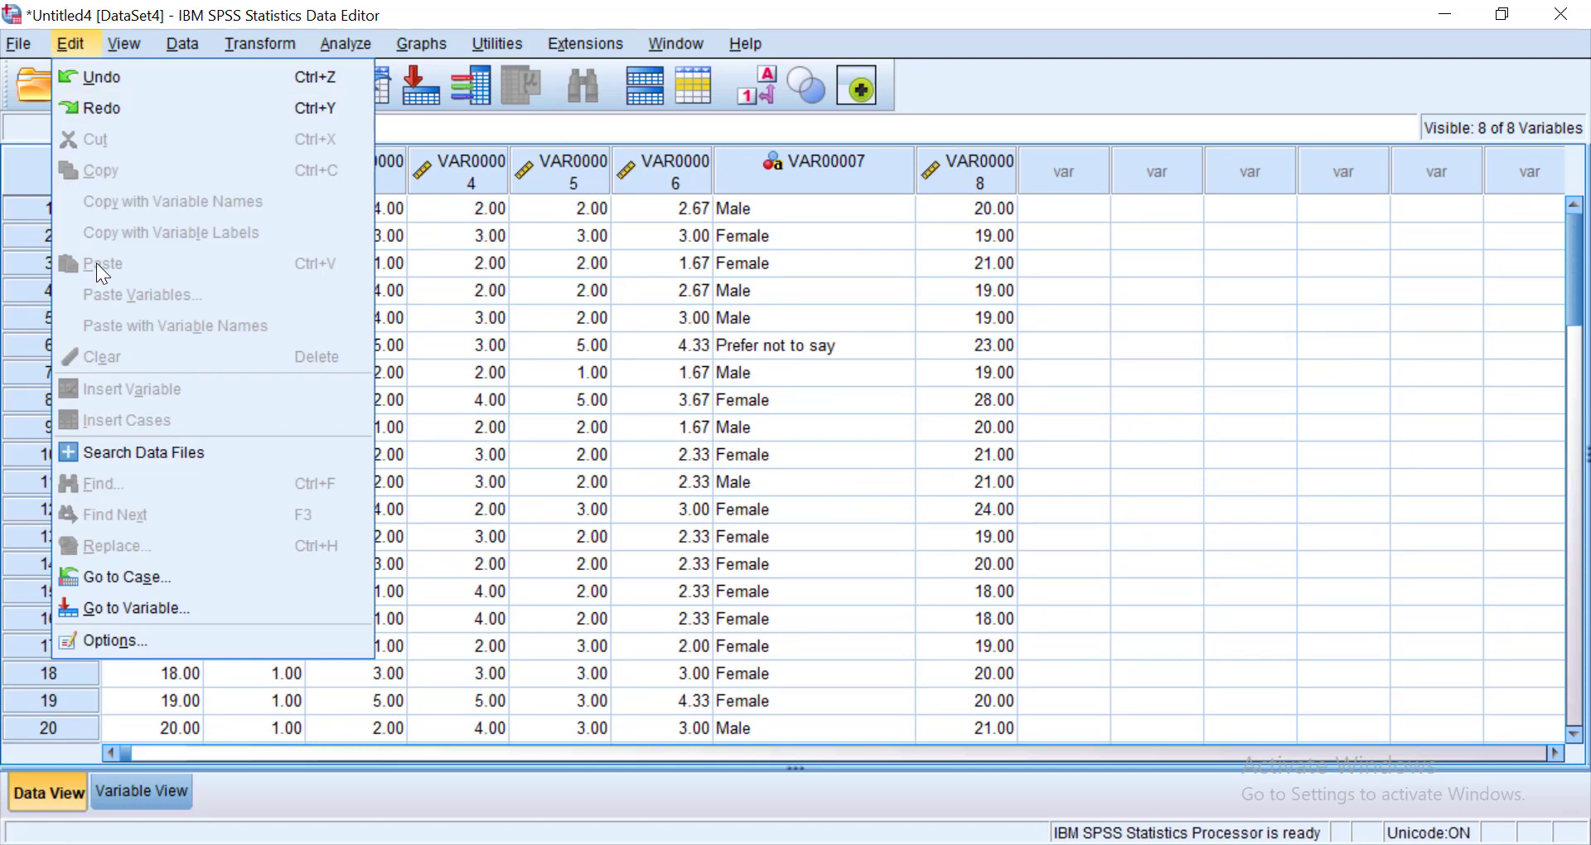
left_click(570, 267)
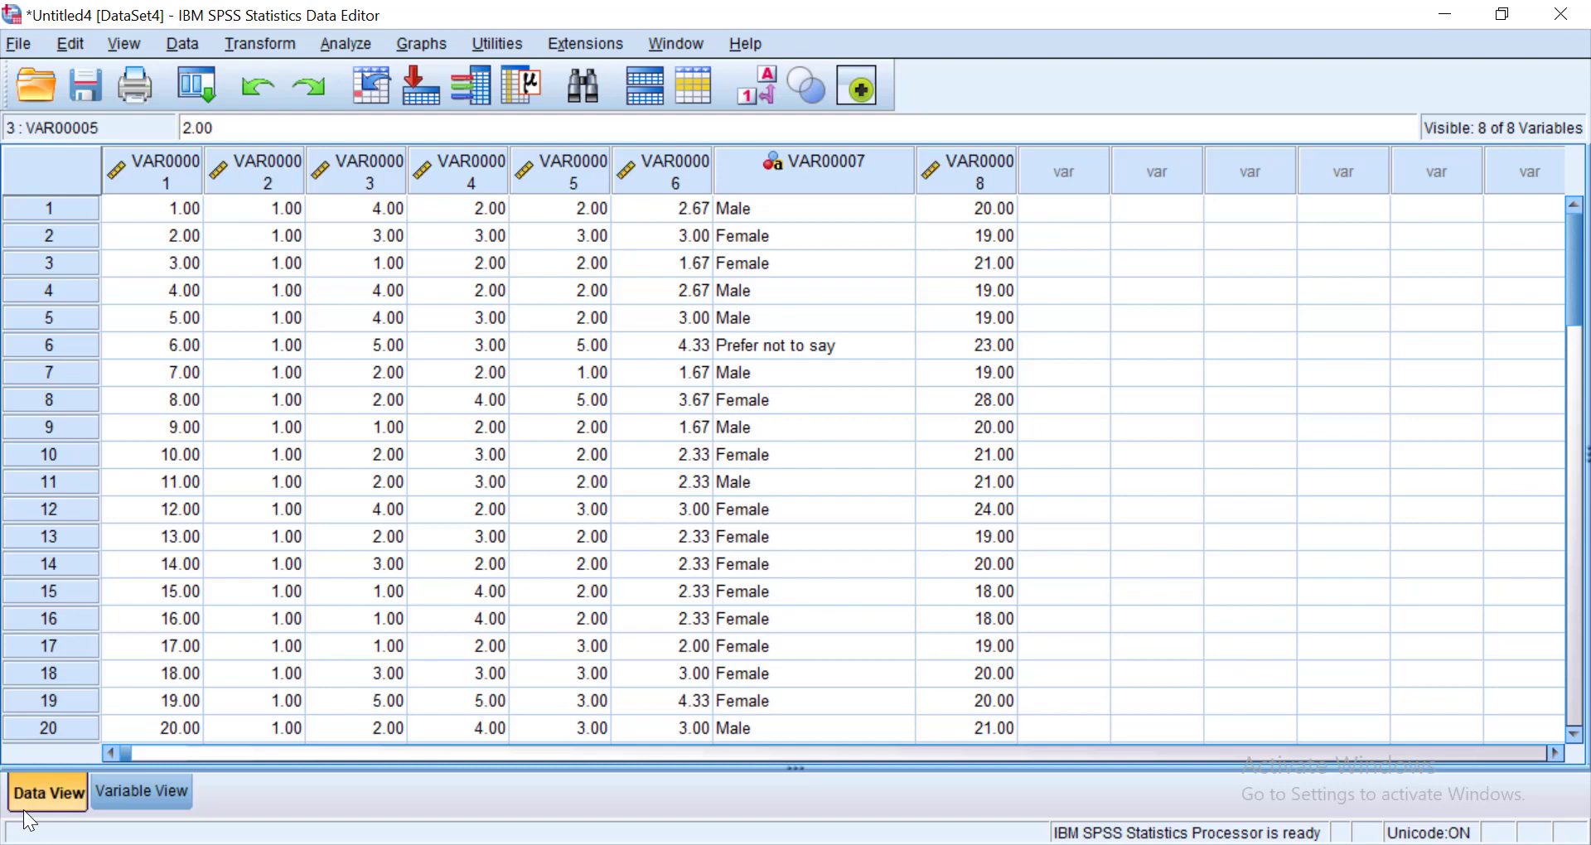
Rename VAR00001 to Participant and VAR00002 to Condition in Variable View
left_click(141, 798)
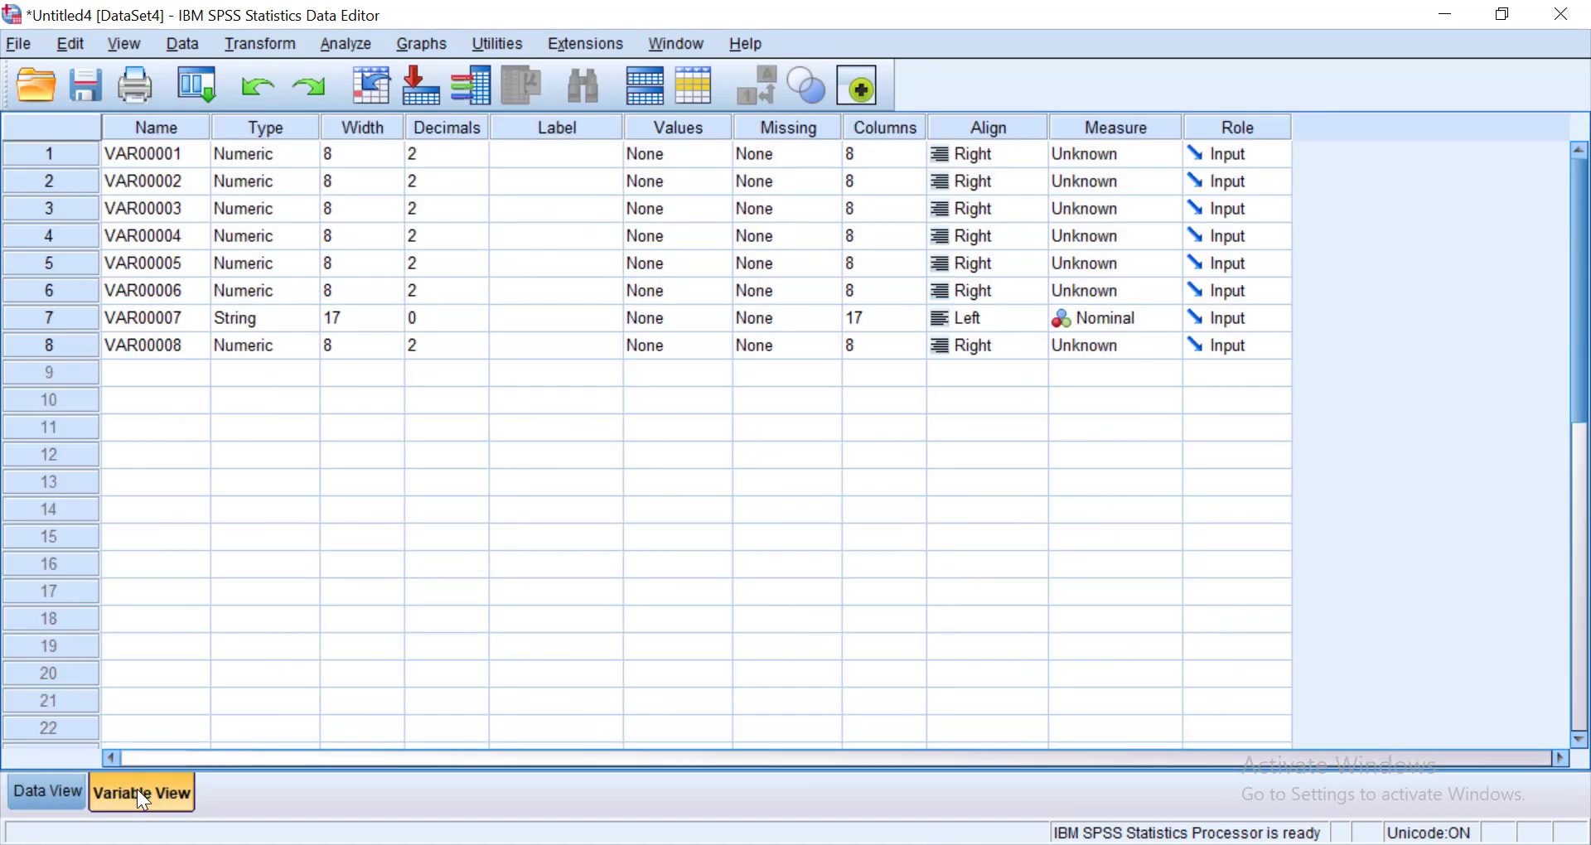
left_click(48, 797)
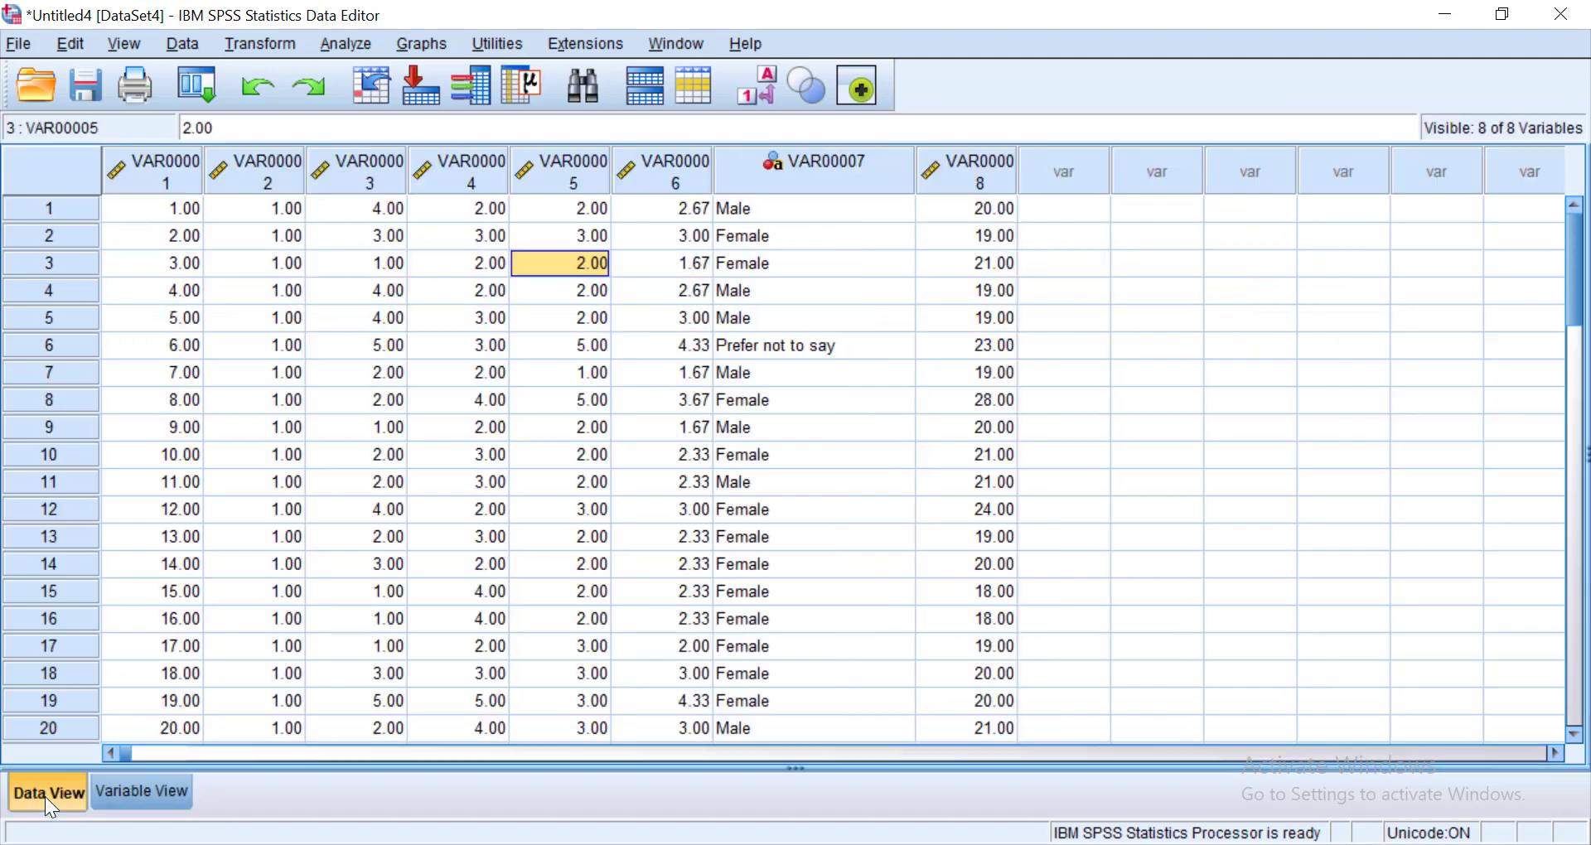
double_click(157, 161)
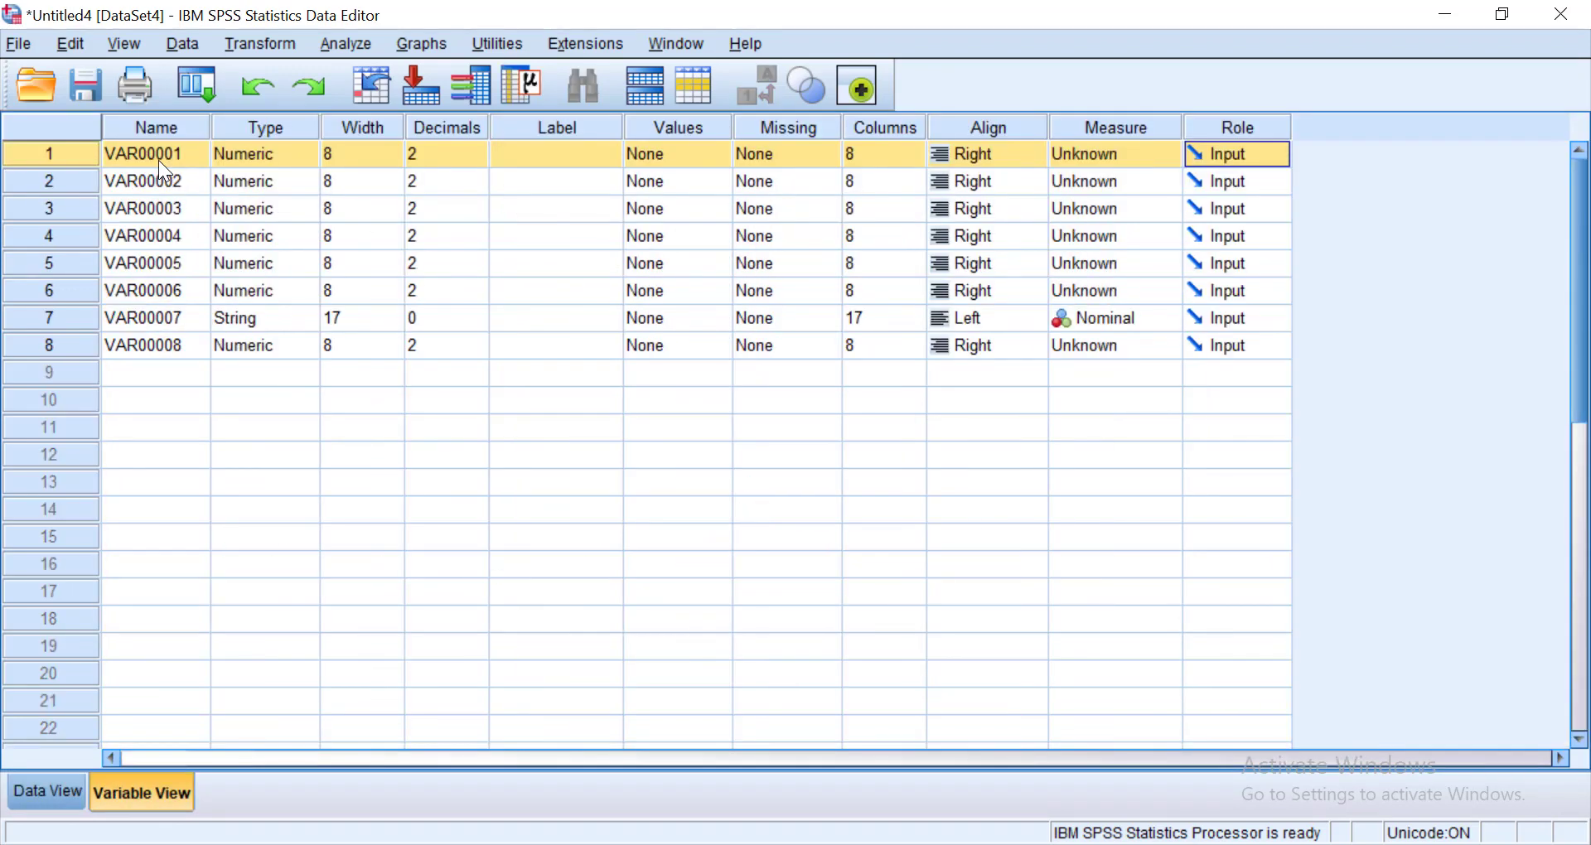
left_click(157, 161)
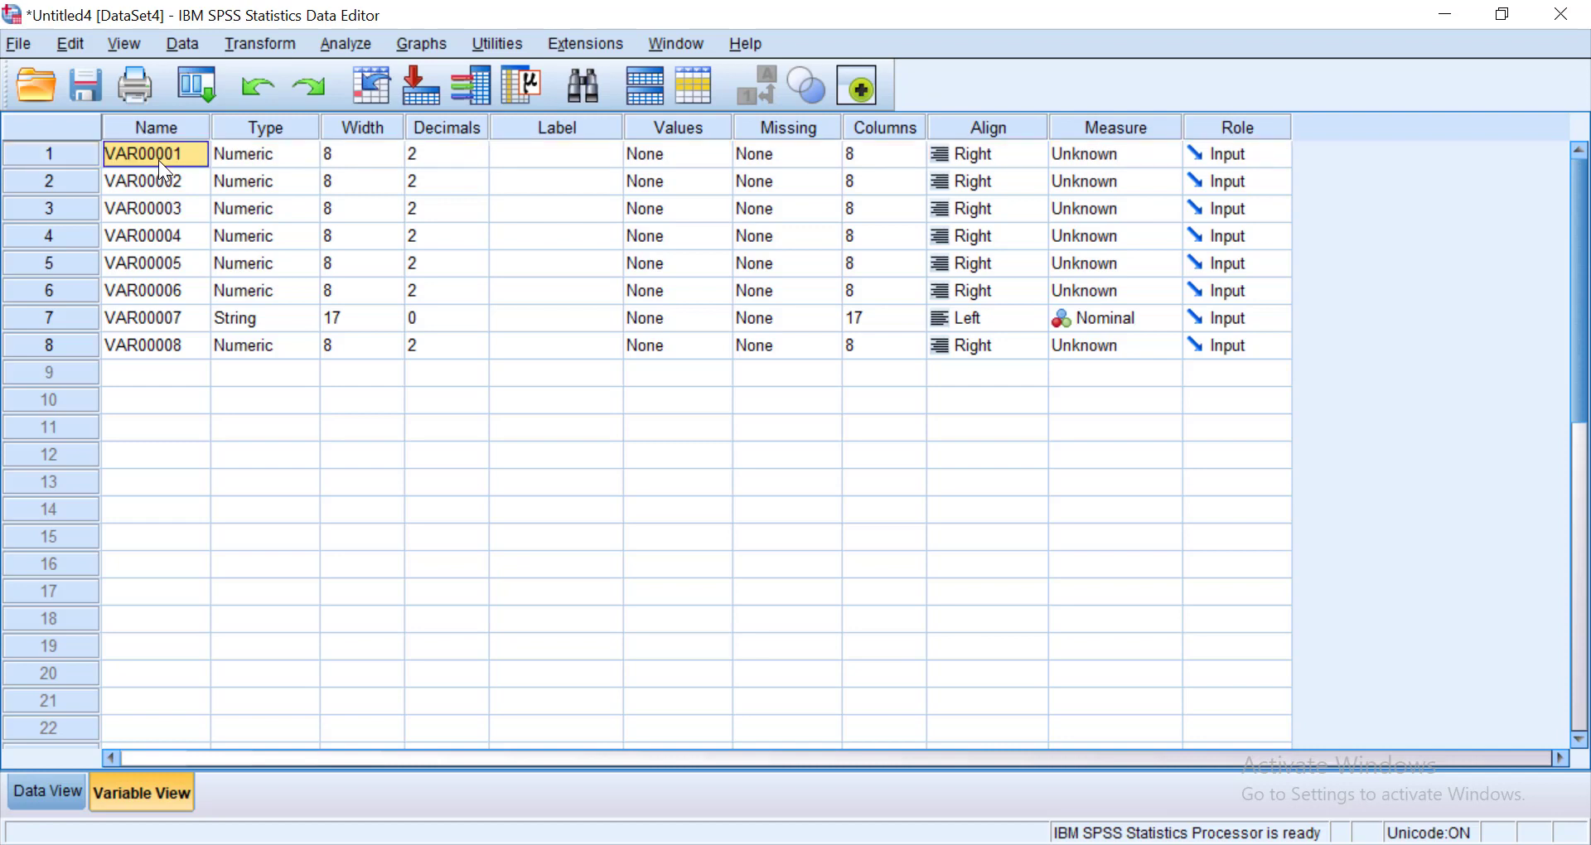
type("Participant")
left_click(158, 184)
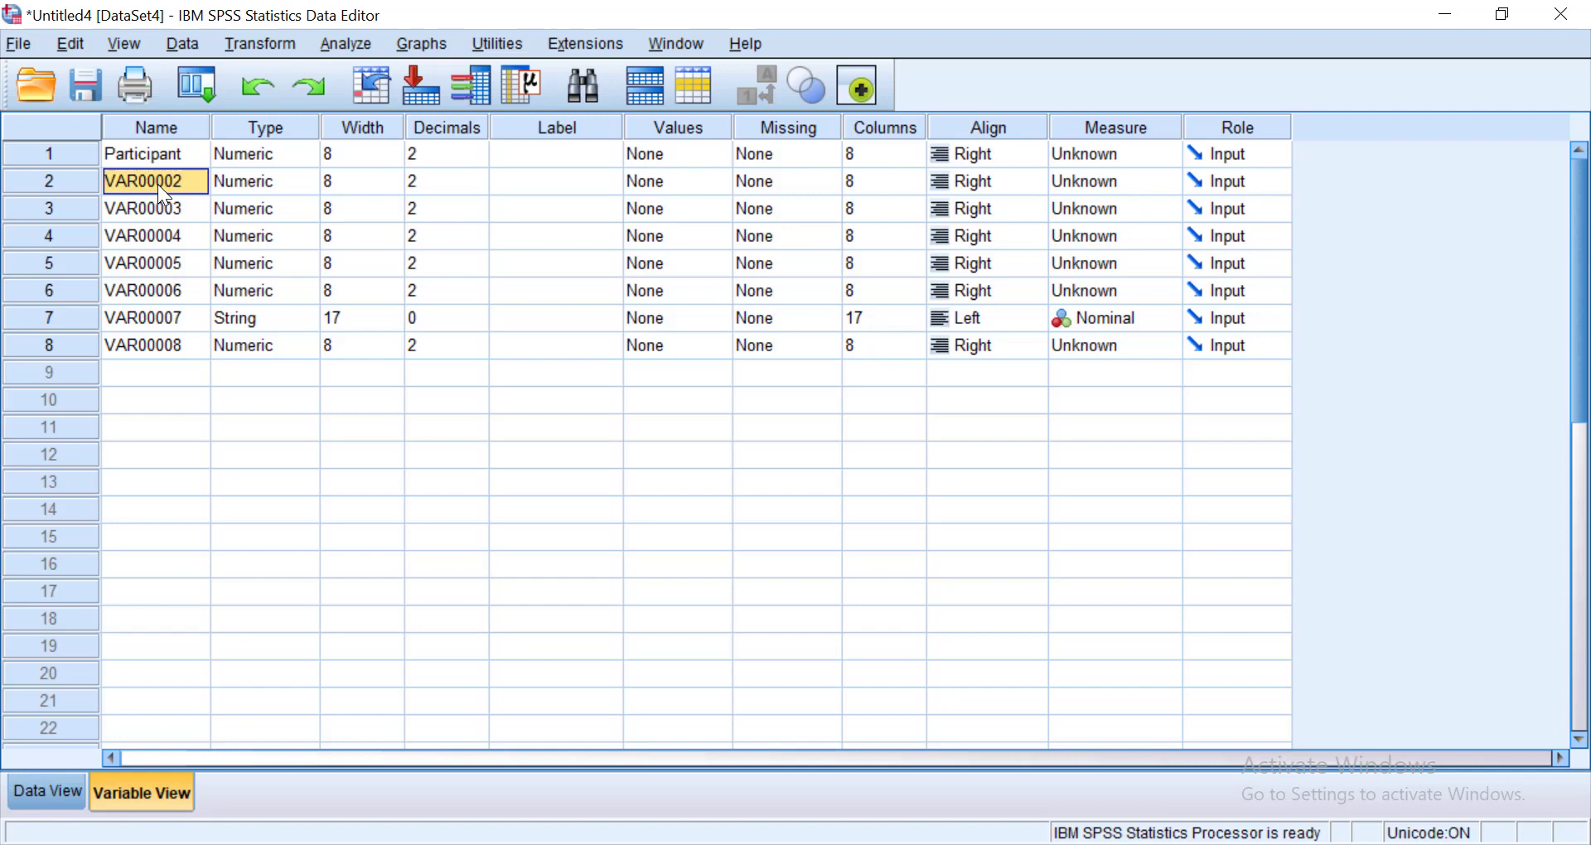
type("Condition")
left_click(34, 779)
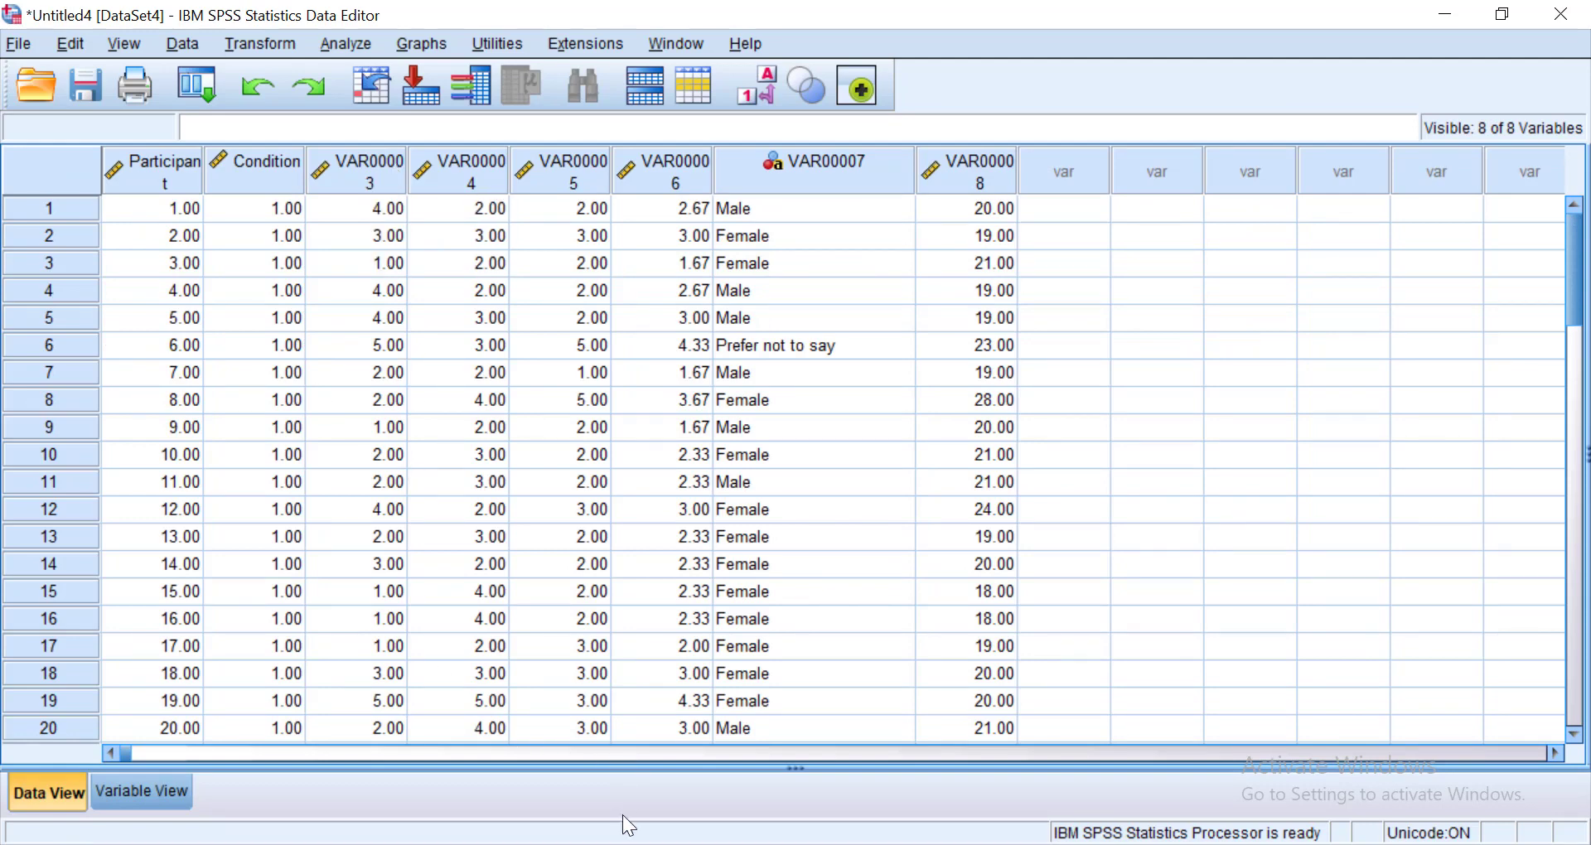
Select and copy the full question wording of cell C1 from the formula bar
mouse_move(630, 844)
left_click(581, 701)
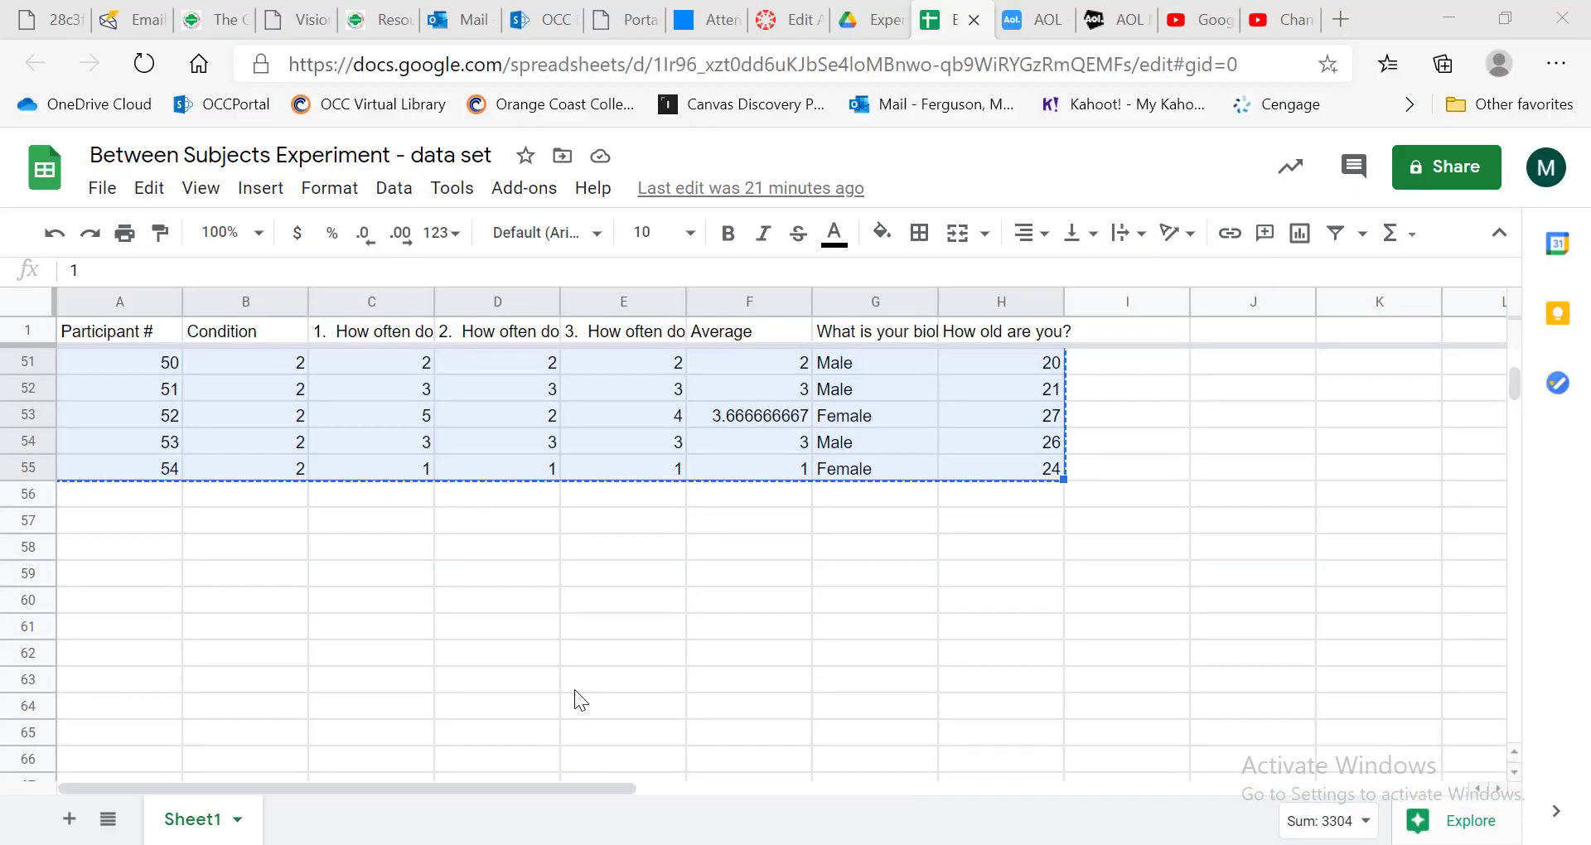
left_click(389, 339)
left_click_drag(467, 270, 97, 263)
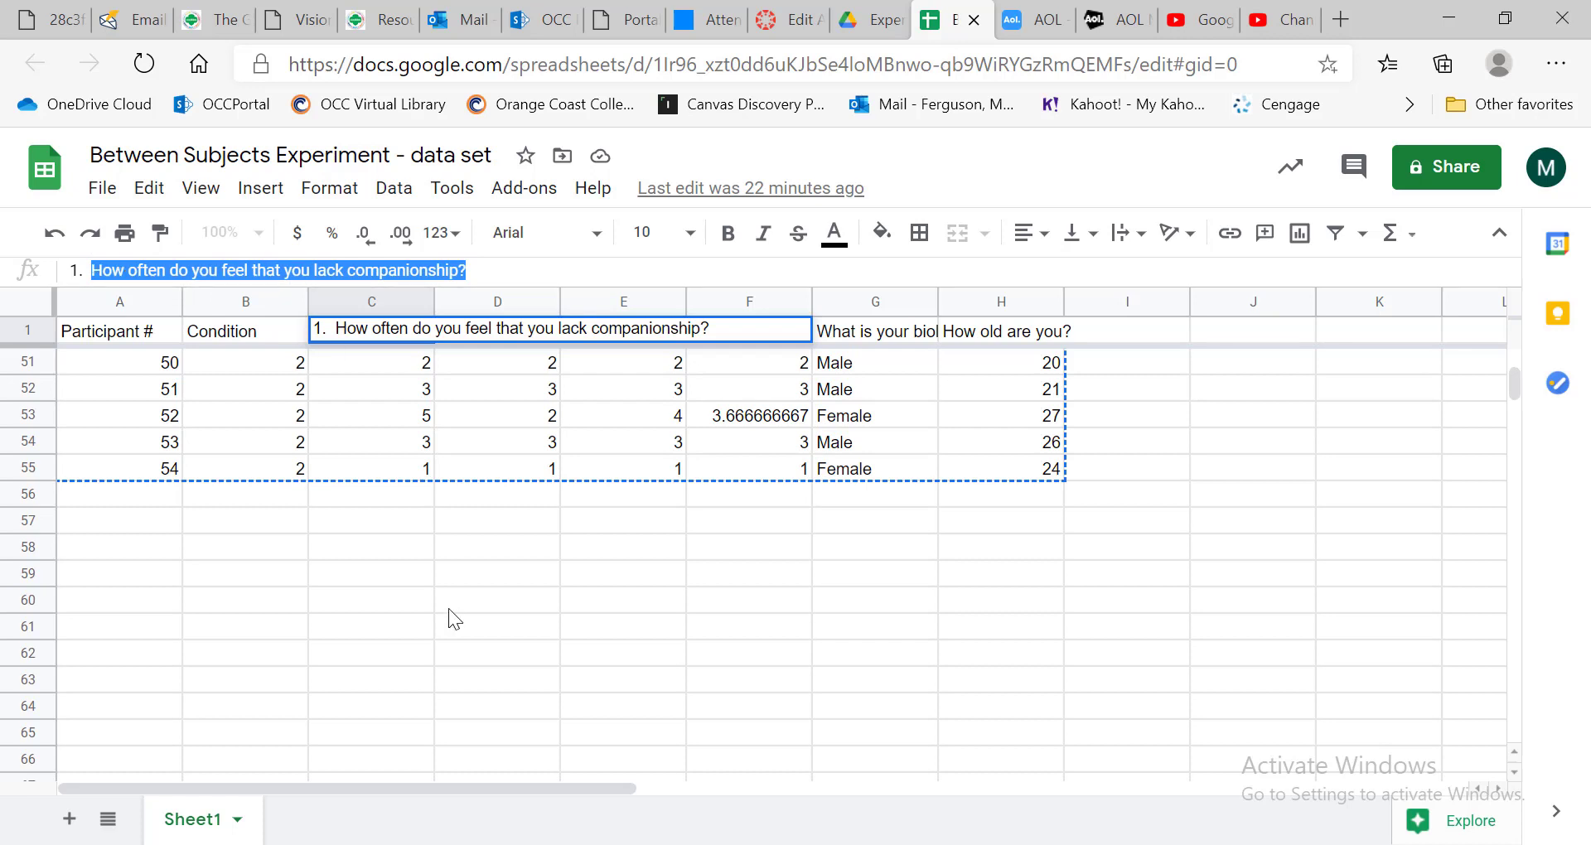
mouse_move(722, 844)
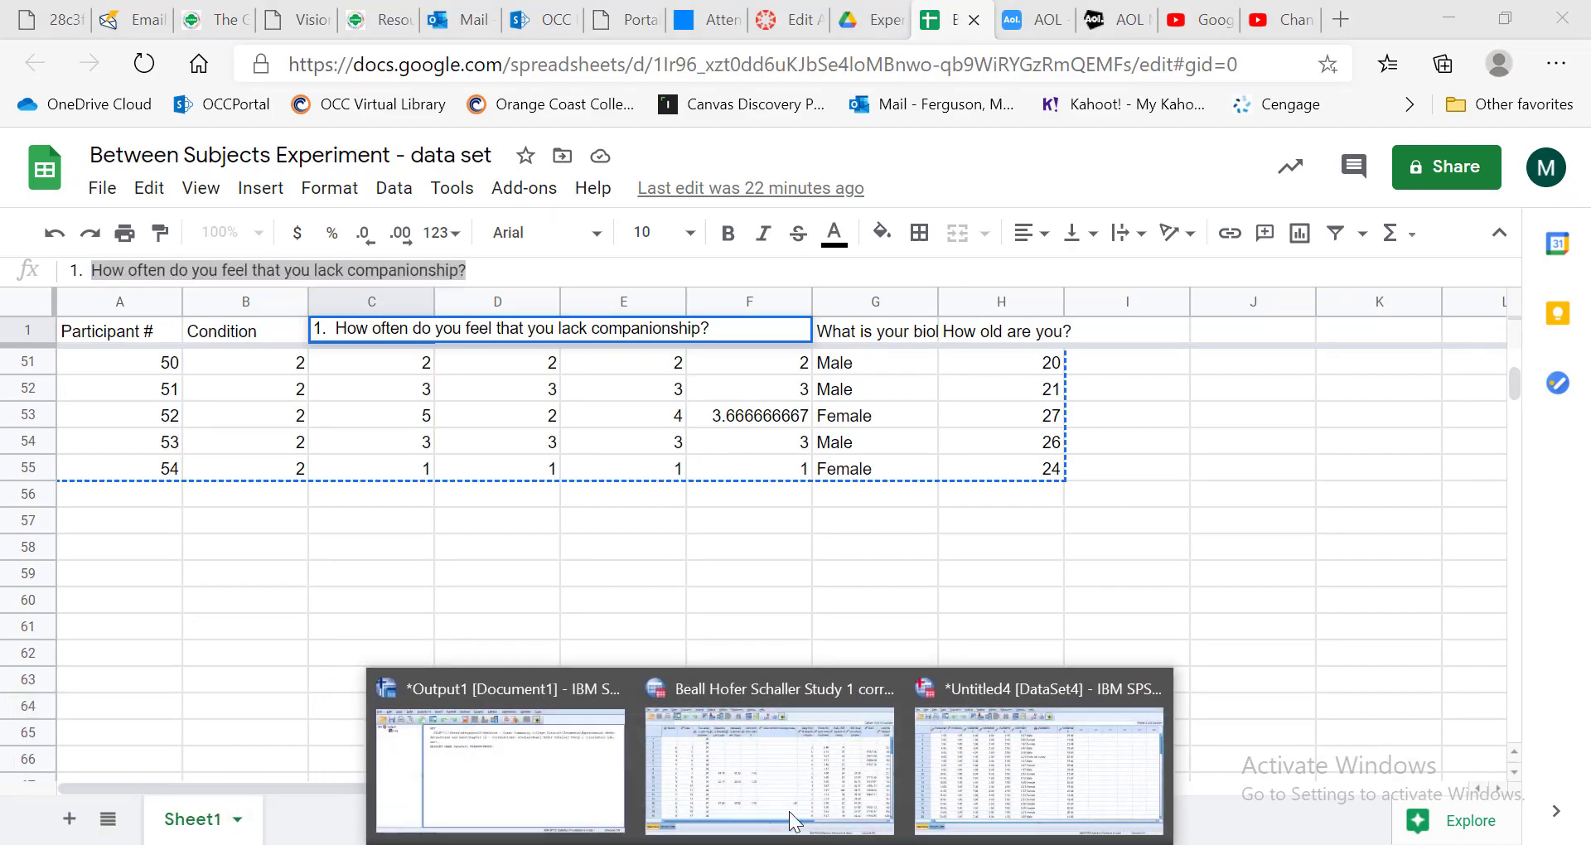
left_click(1017, 681)
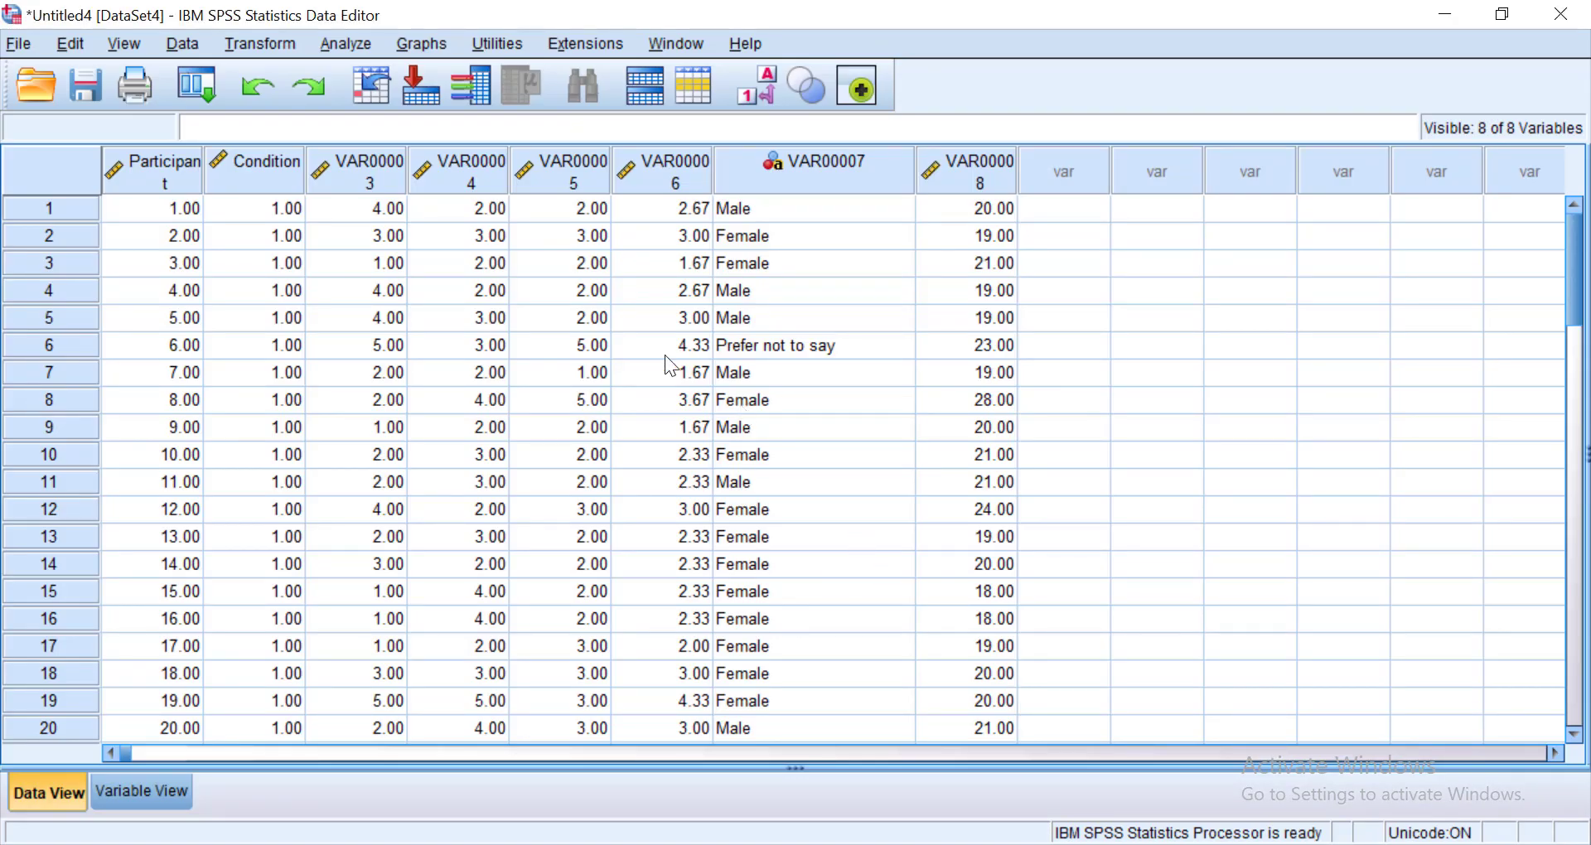
Name the third variable Companionship and paste 'How often do you feel that you lack companionship?' as its label
double_click(372, 162)
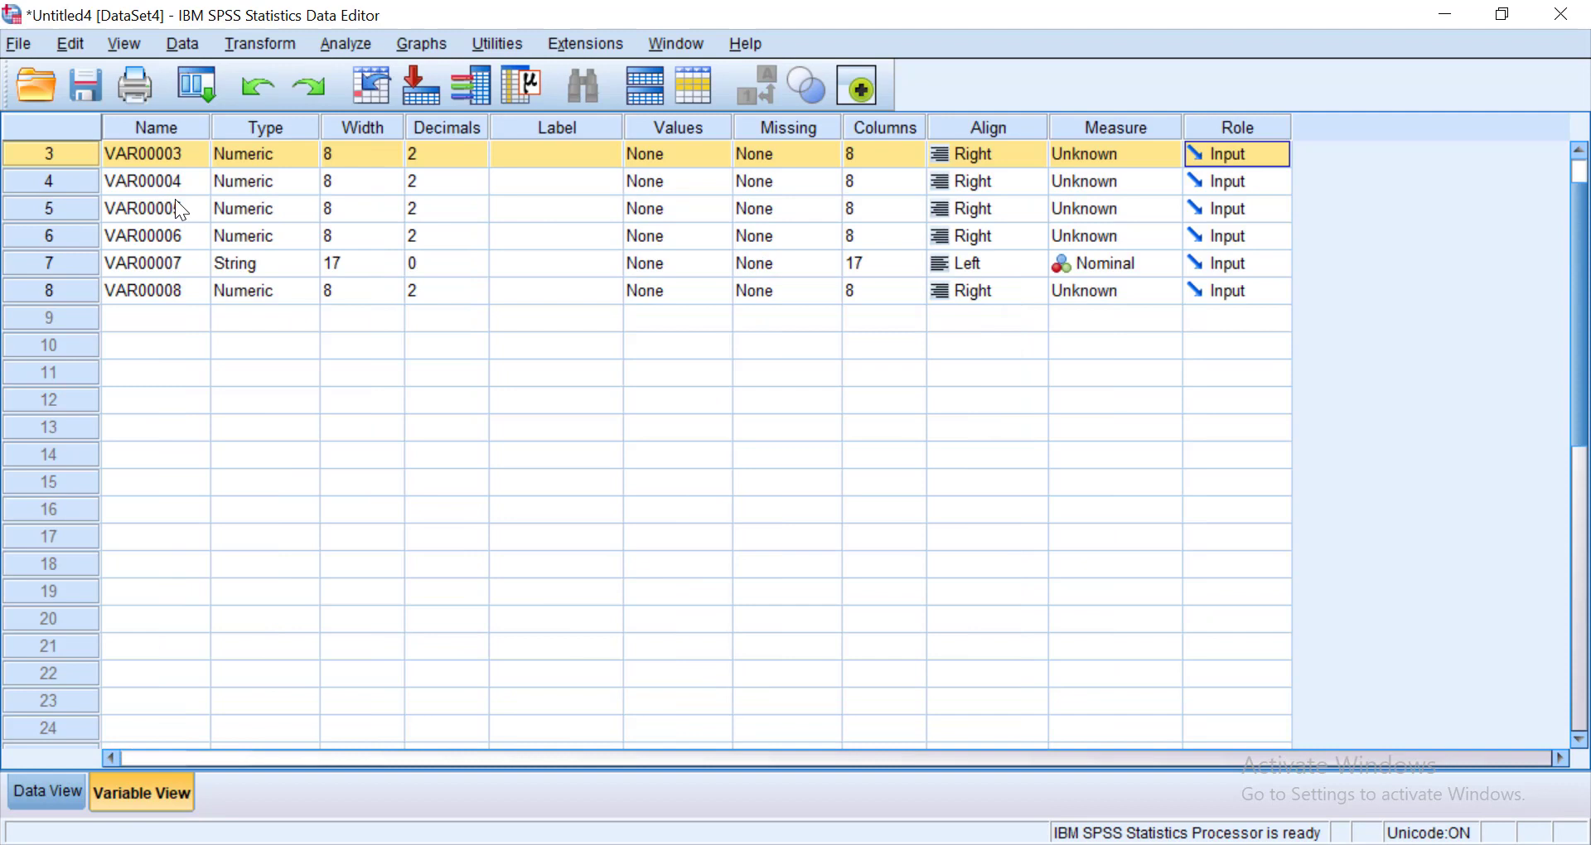
scroll(165, 189, "up", 1)
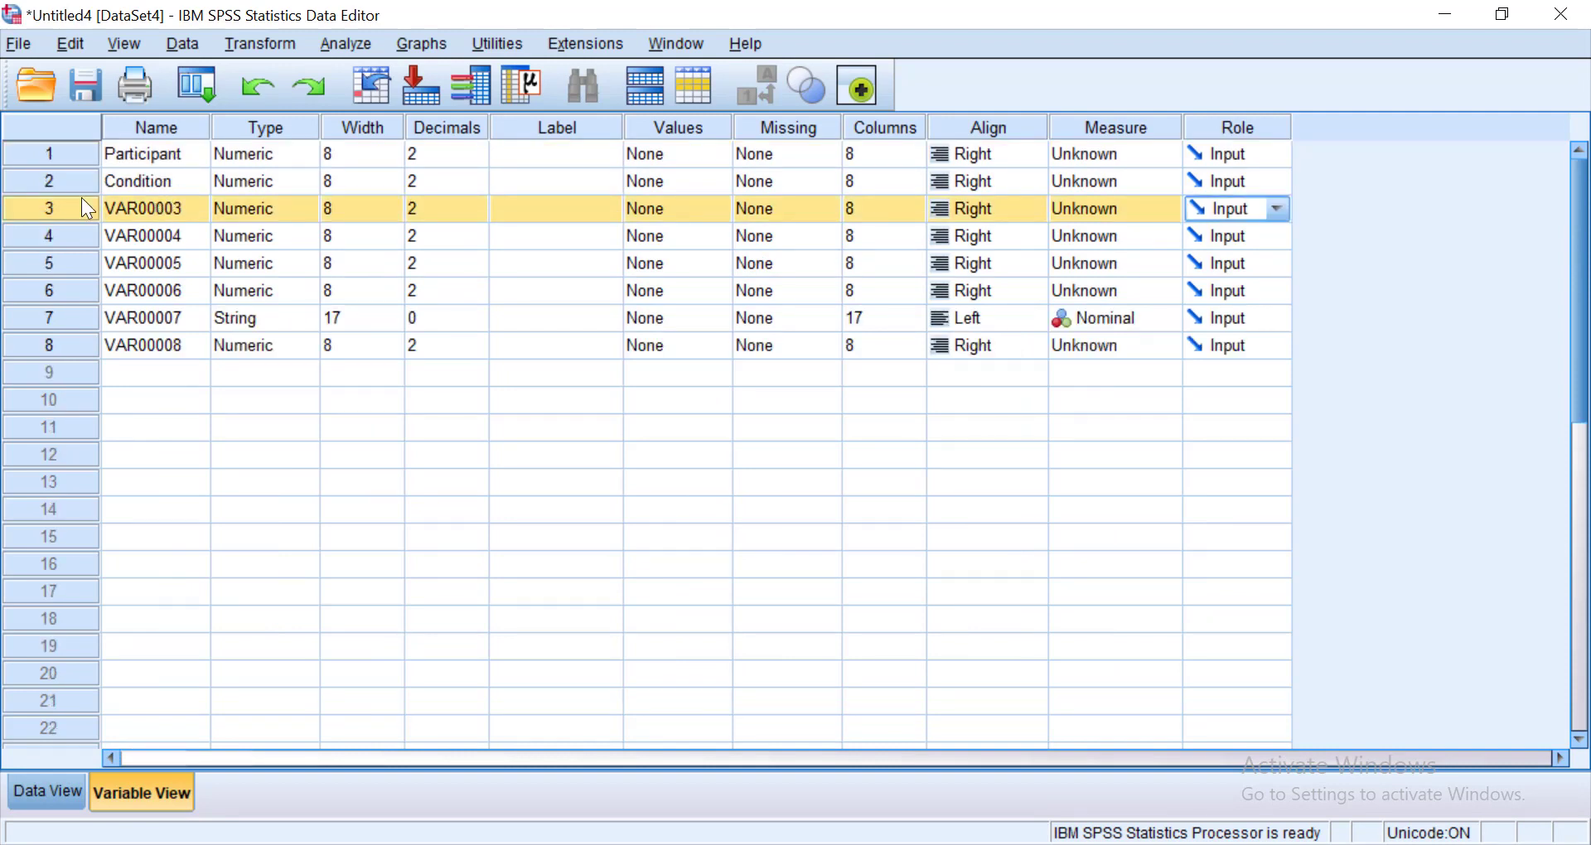
left_click(113, 205)
type("Com")
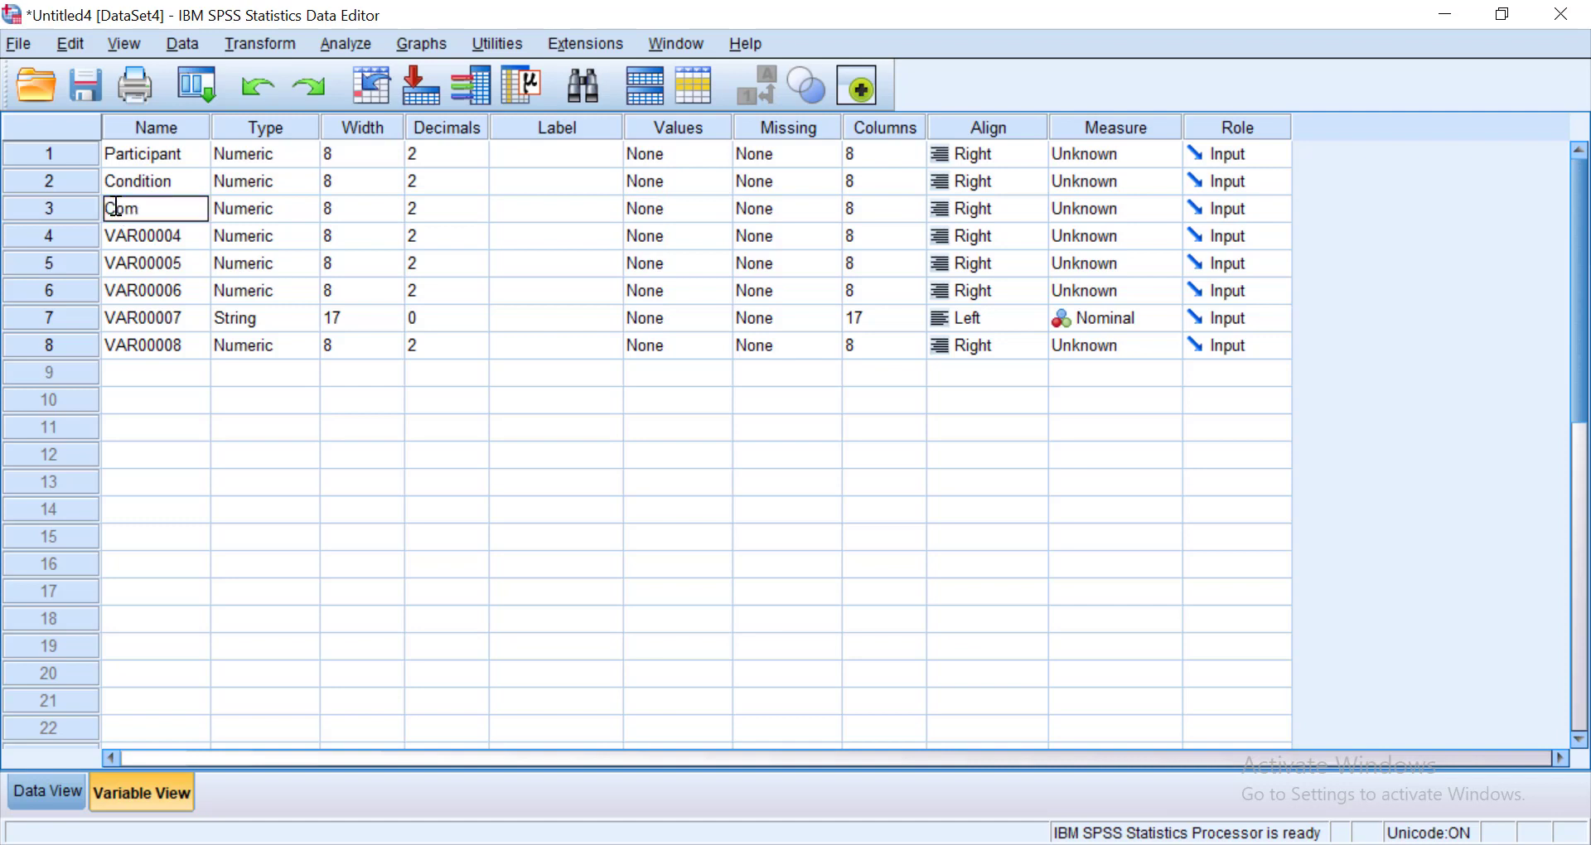
type("panionship")
left_click(524, 213)
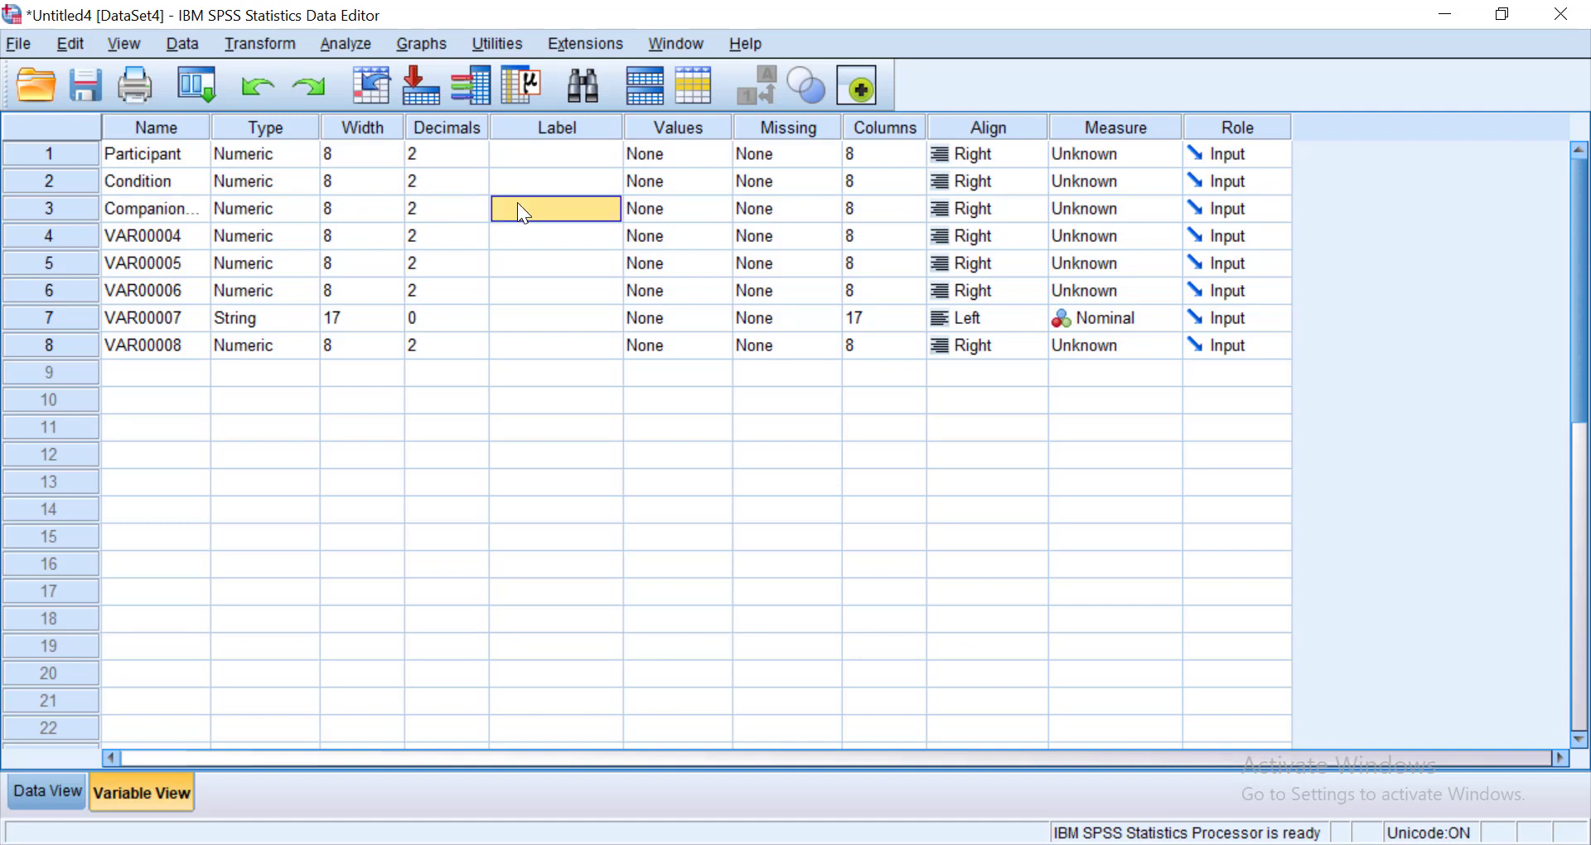
double_click(522, 208)
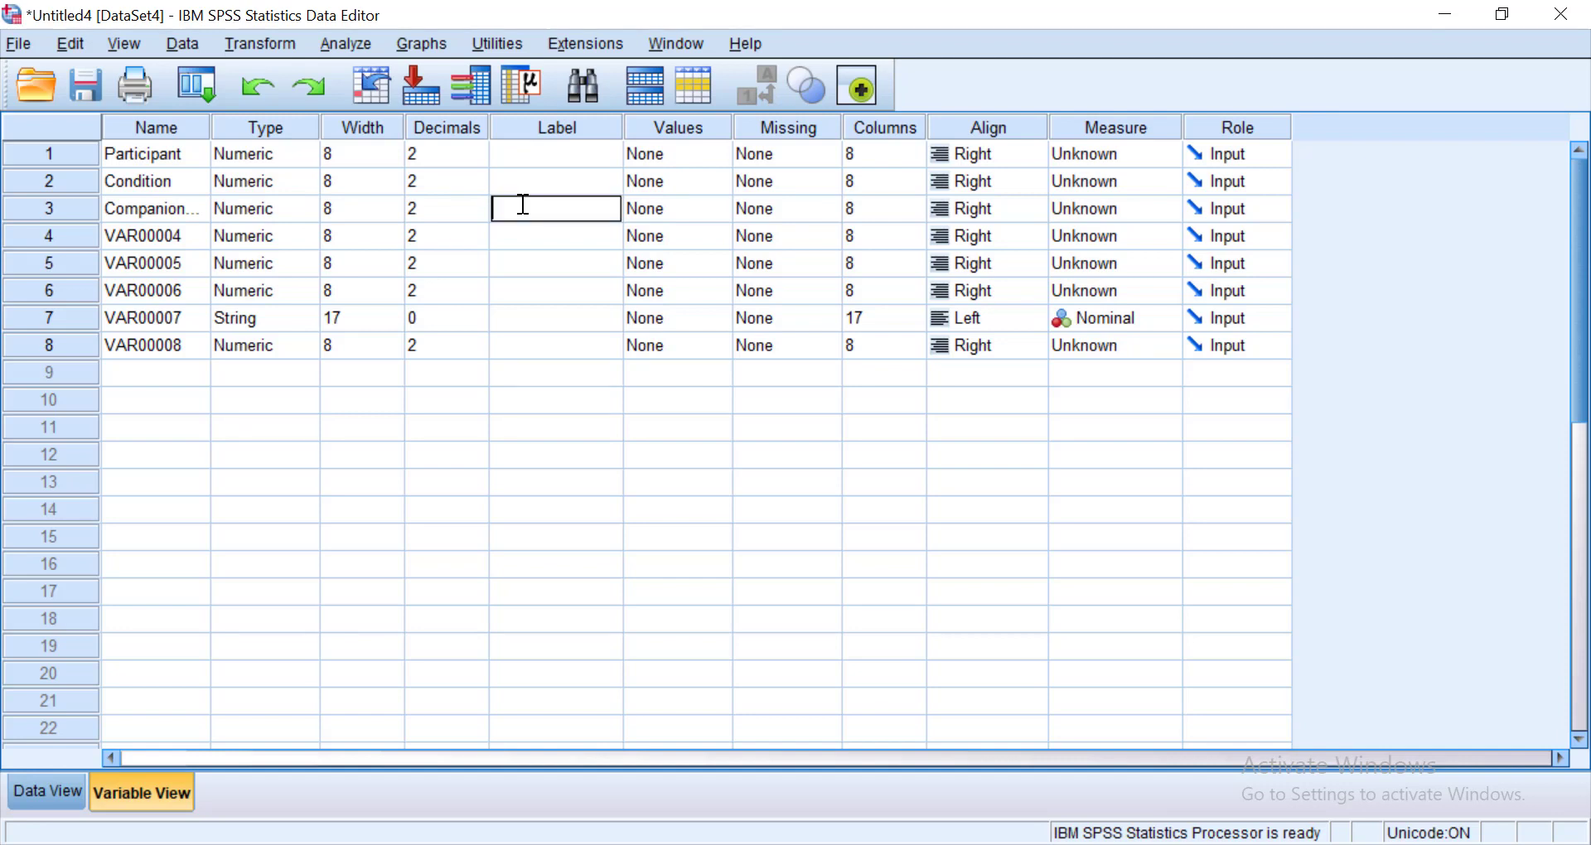
type("How often do you feel that you lack companionship?")
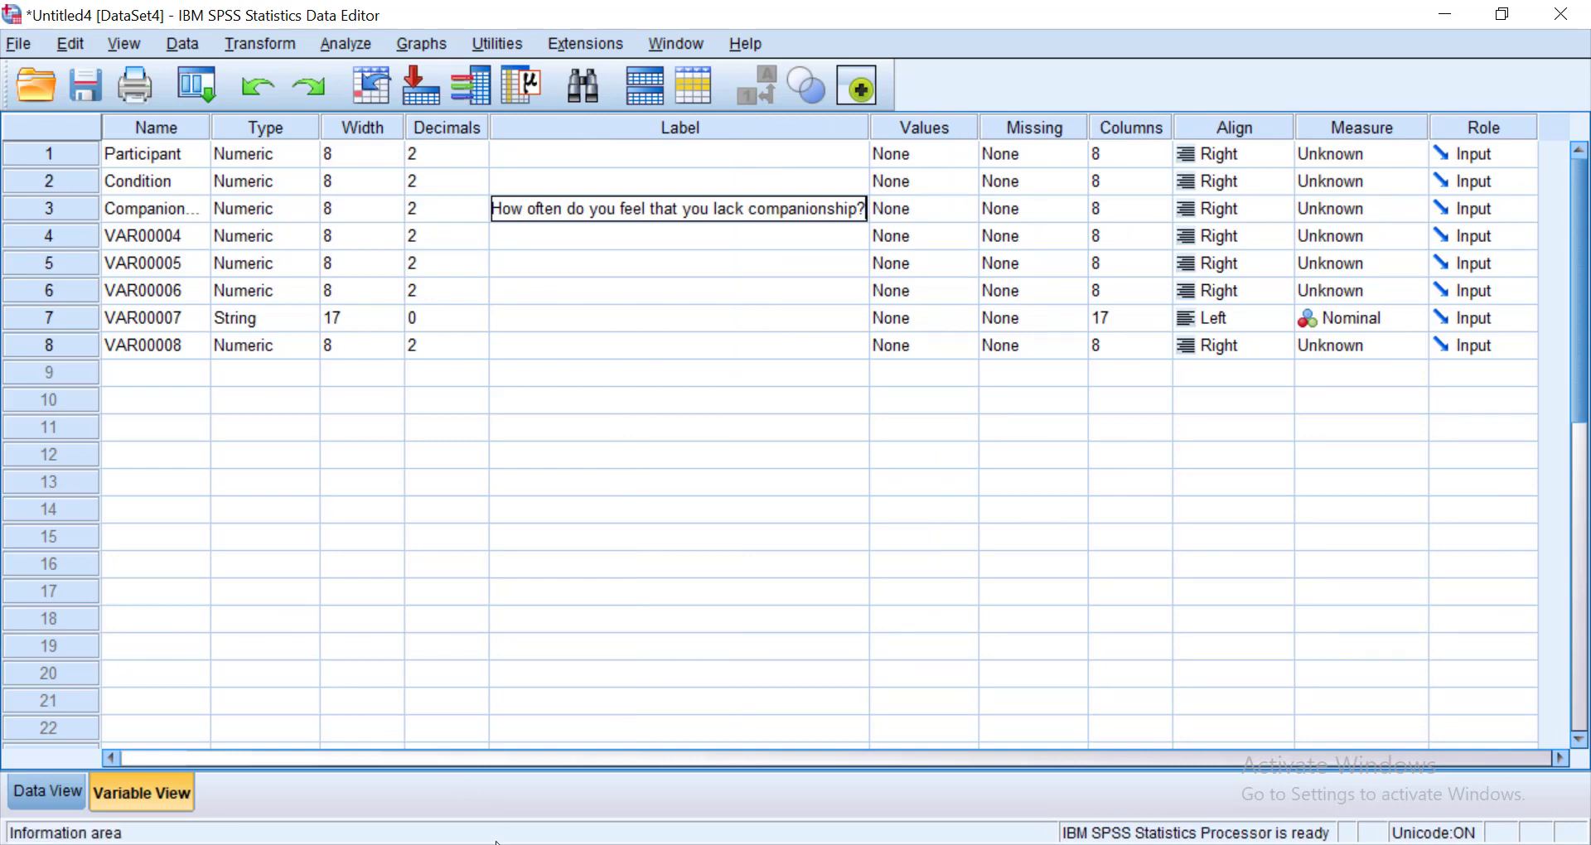
Select and copy question 2's text, 'How often do you feel left out?', from cell D1
mouse_move(584, 843)
mouse_move(635, 843)
left_click(557, 684)
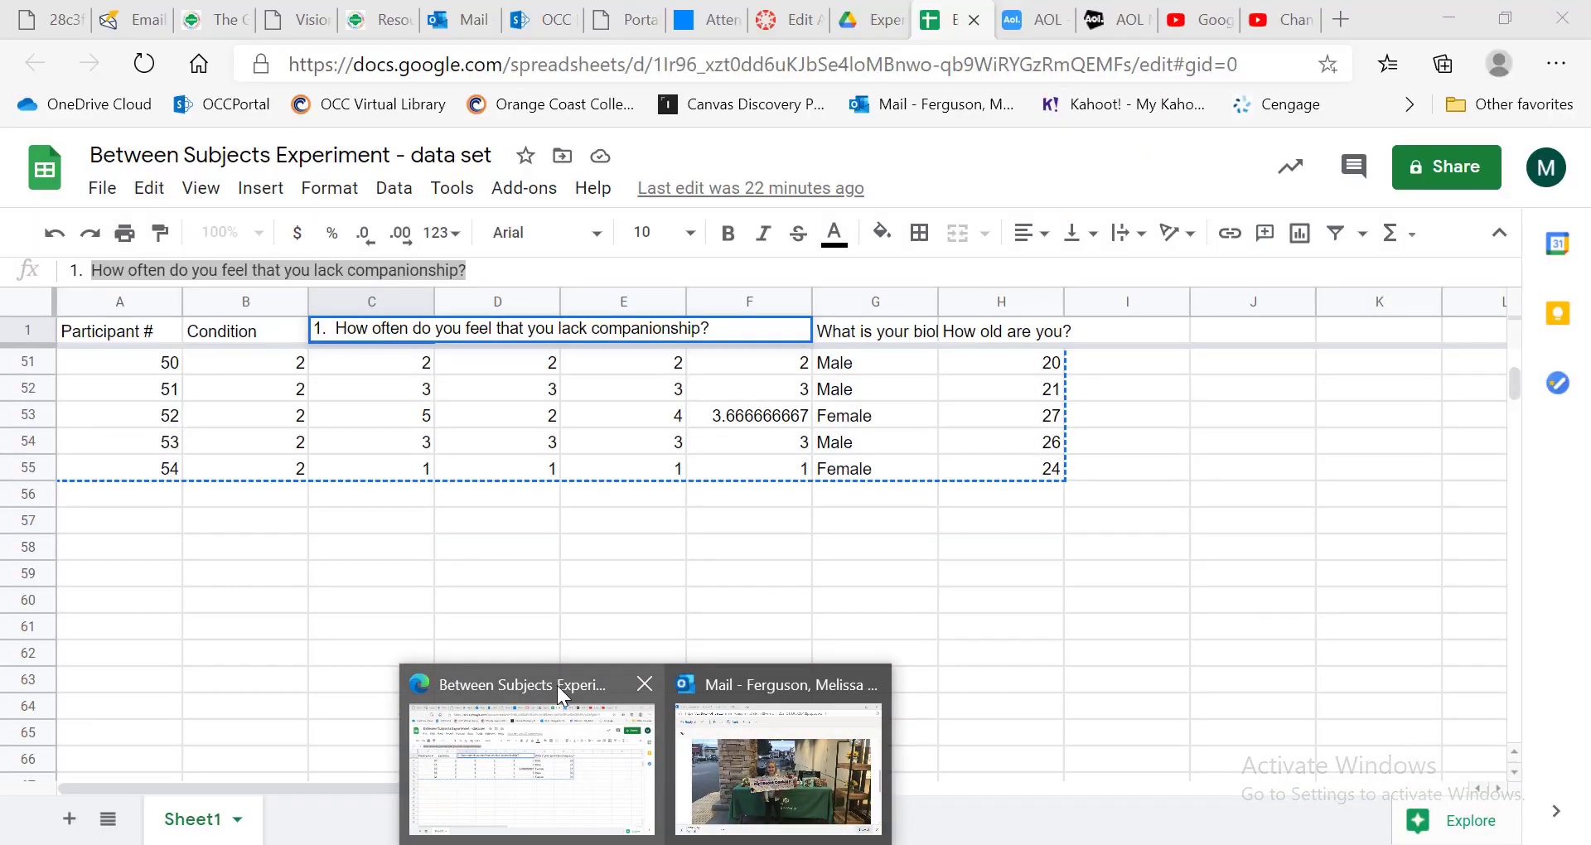
left_click(471, 443)
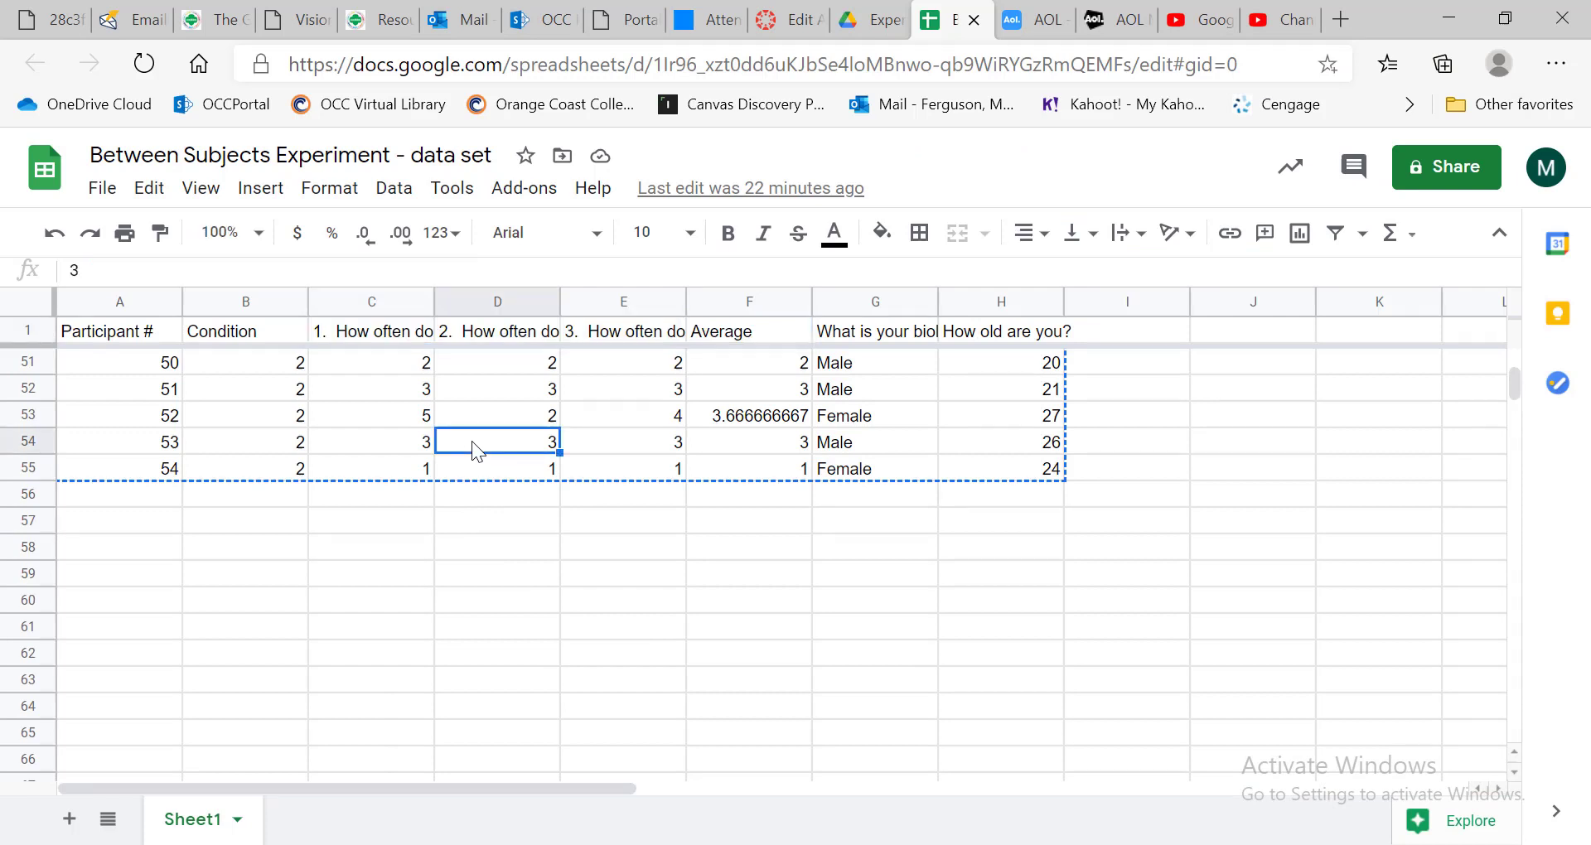
left_click(492, 335)
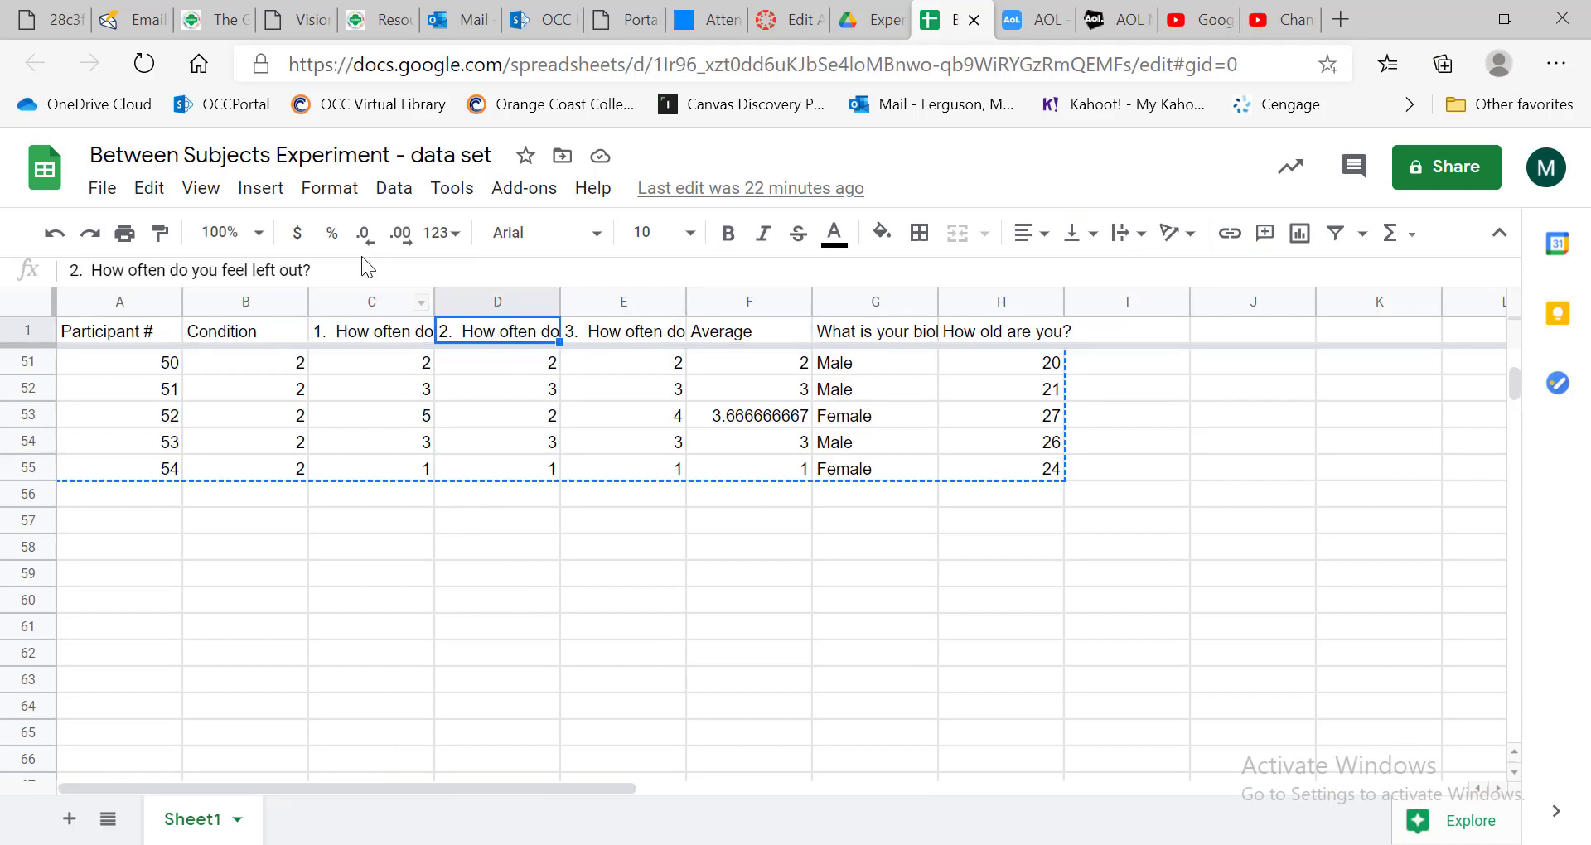
left_click_drag(323, 271, 96, 273)
key("ctrl+c")
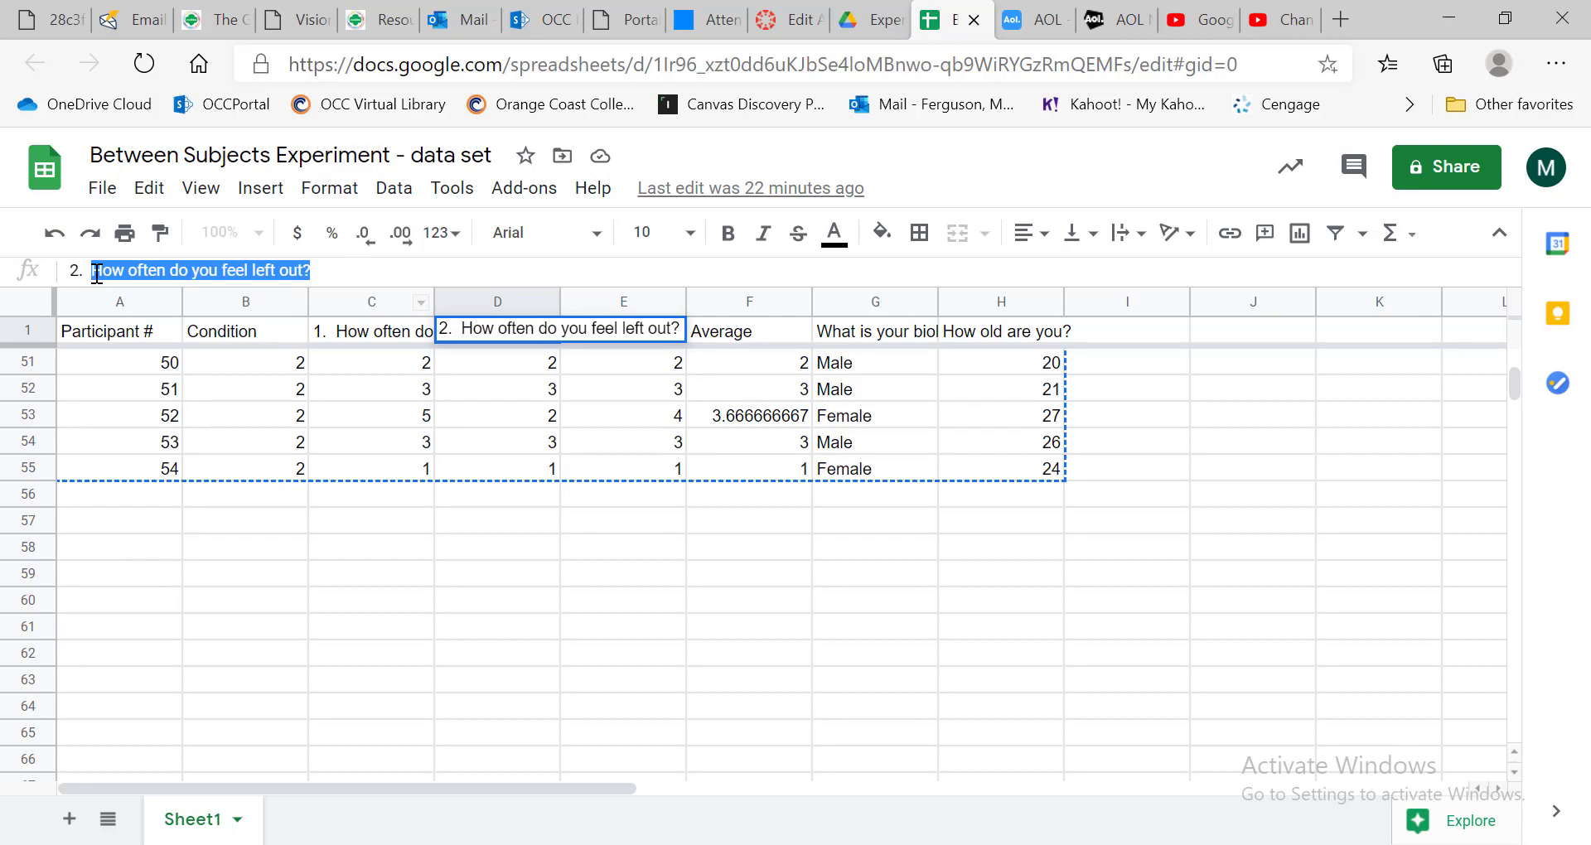
mouse_move(645, 841)
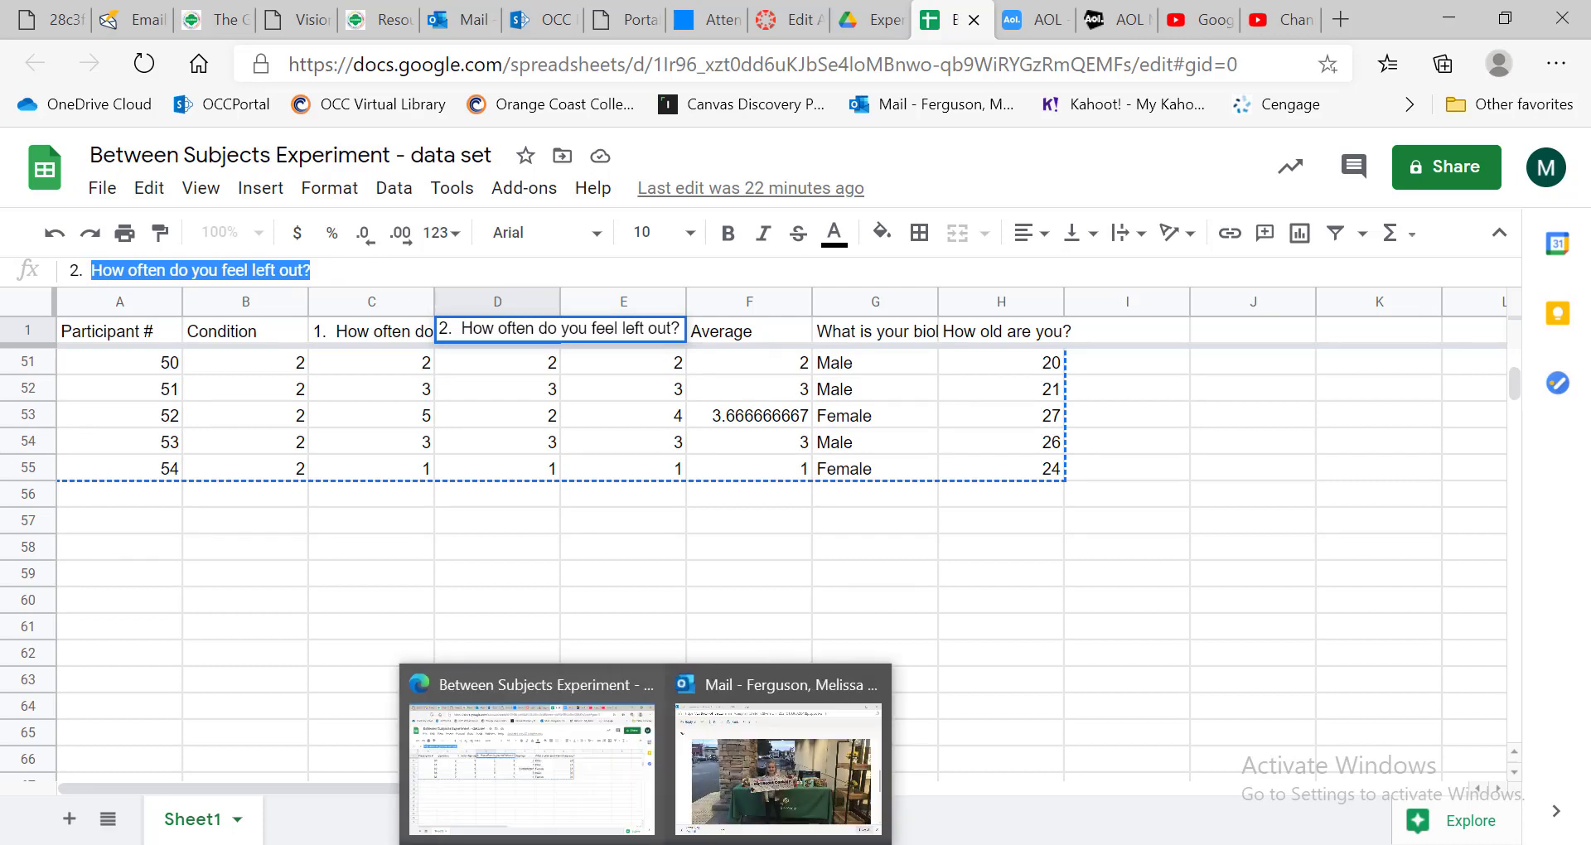
left_click(551, 686)
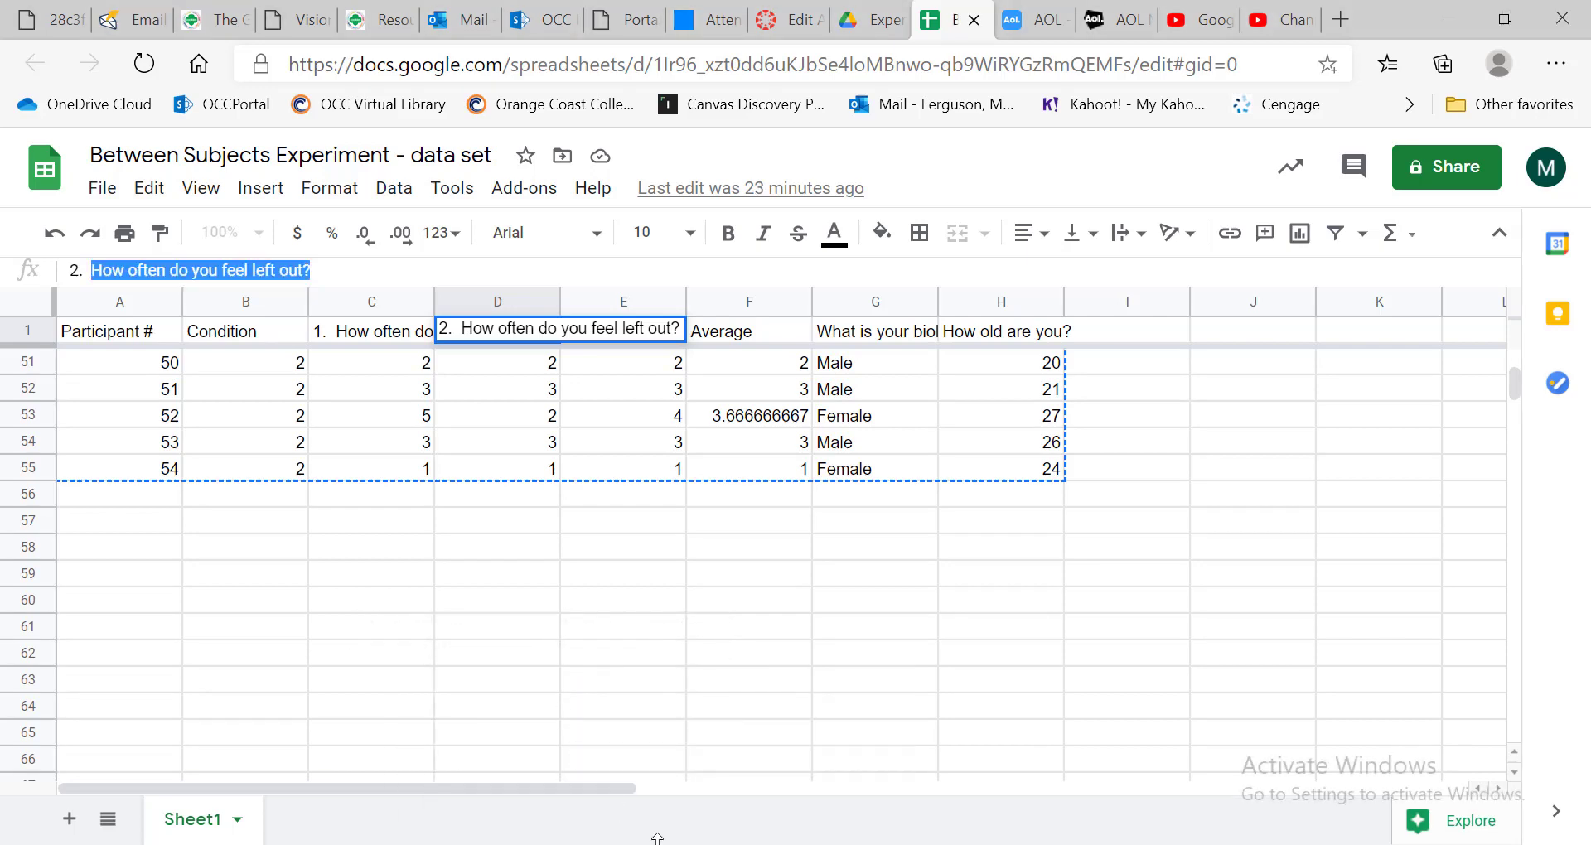
Paste 'How often do you feel left out?' as the fourth variable's label and rename it Left_out
mouse_move(771, 838)
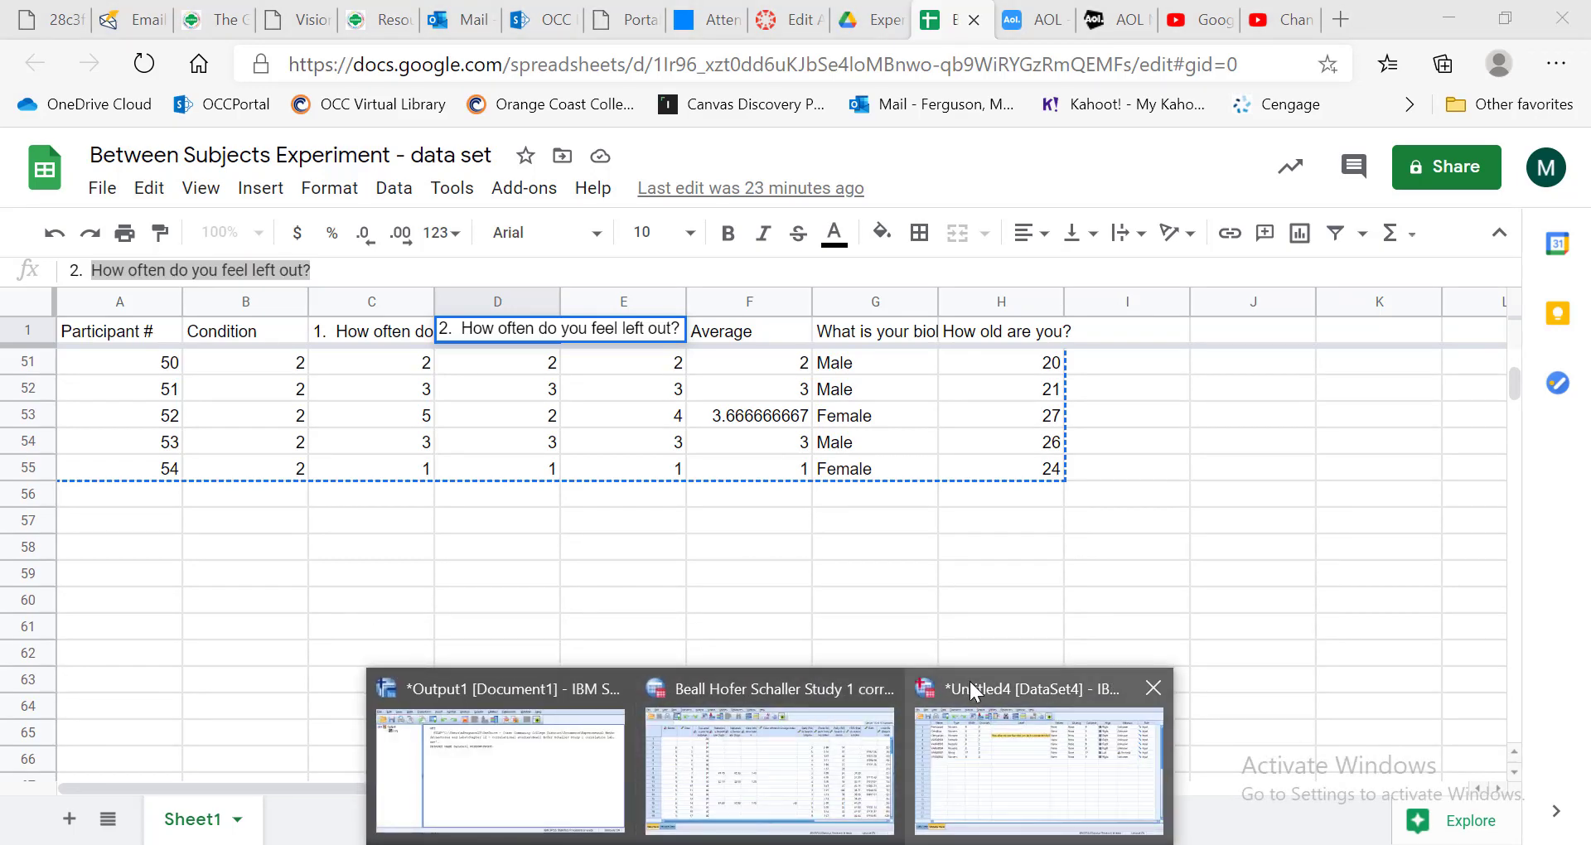
left_click(966, 692)
left_click(535, 238)
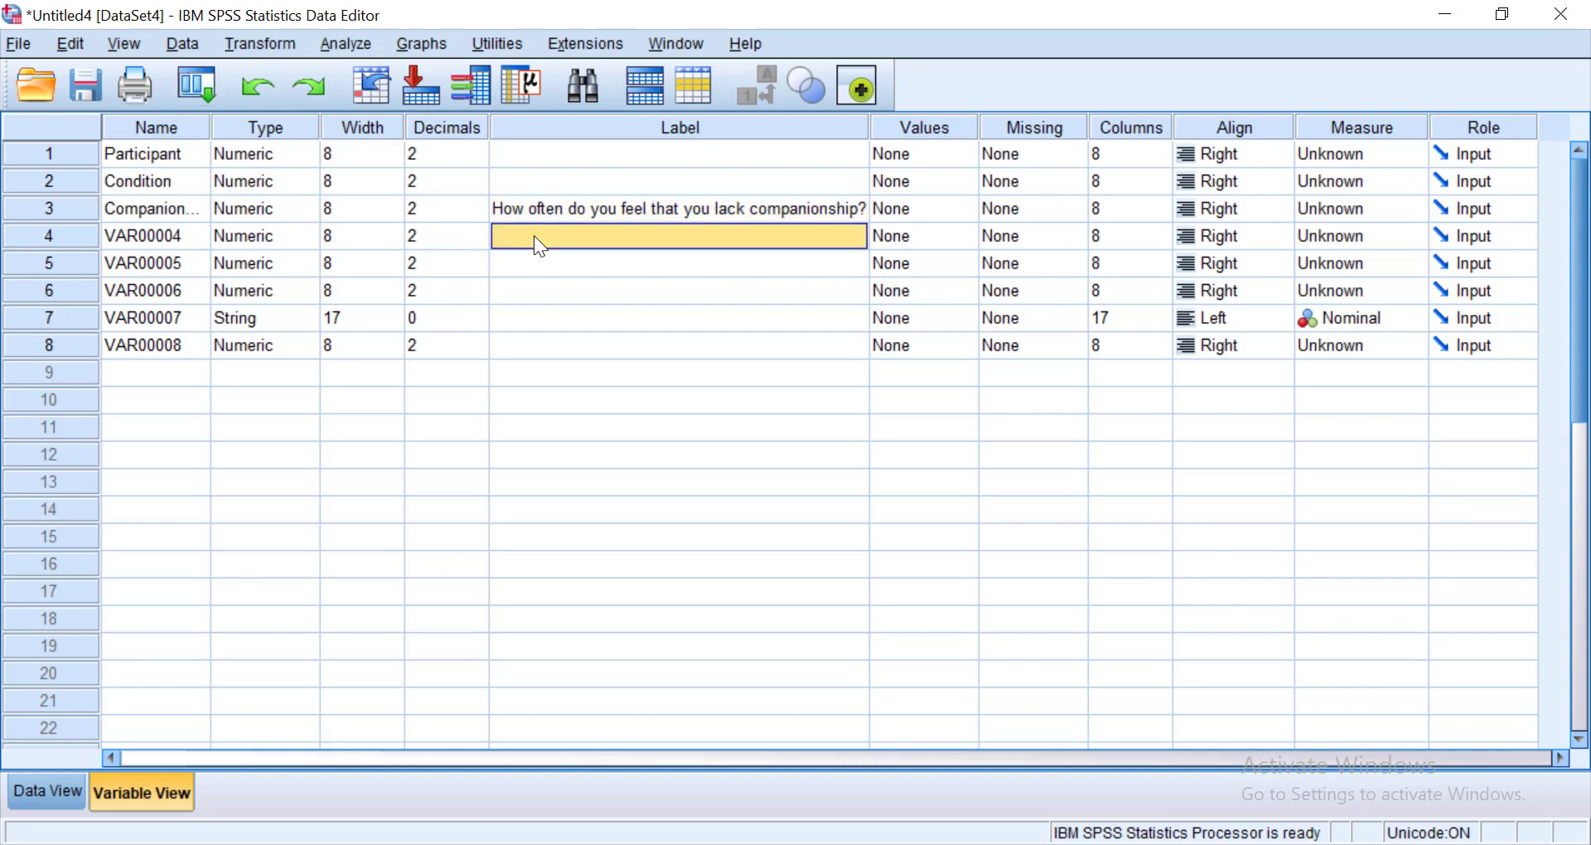
double_click(530, 237)
key("ctrl+v")
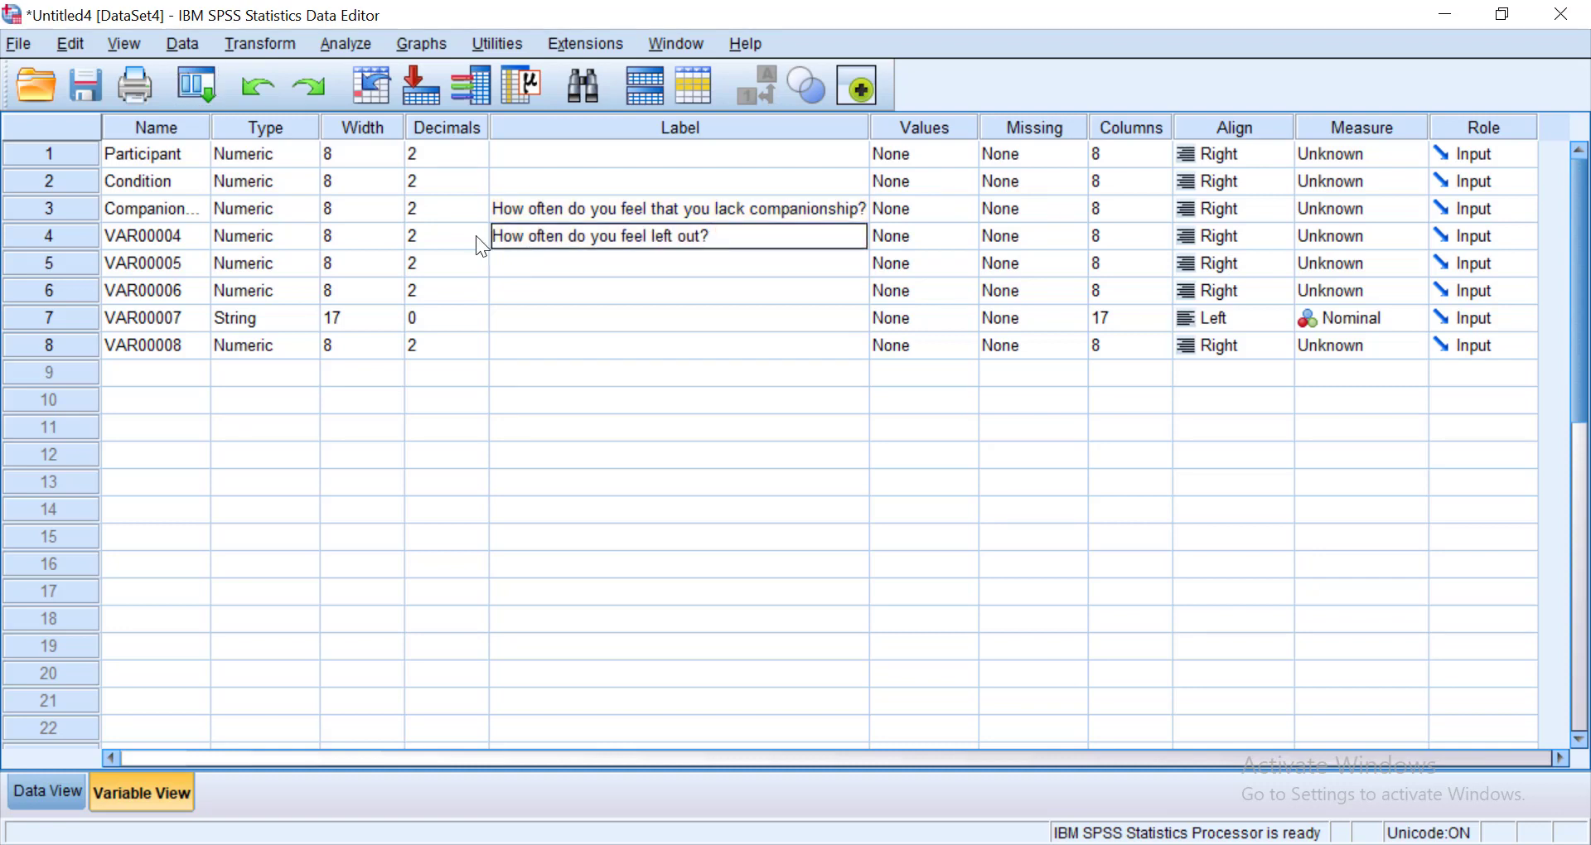
left_click(158, 238)
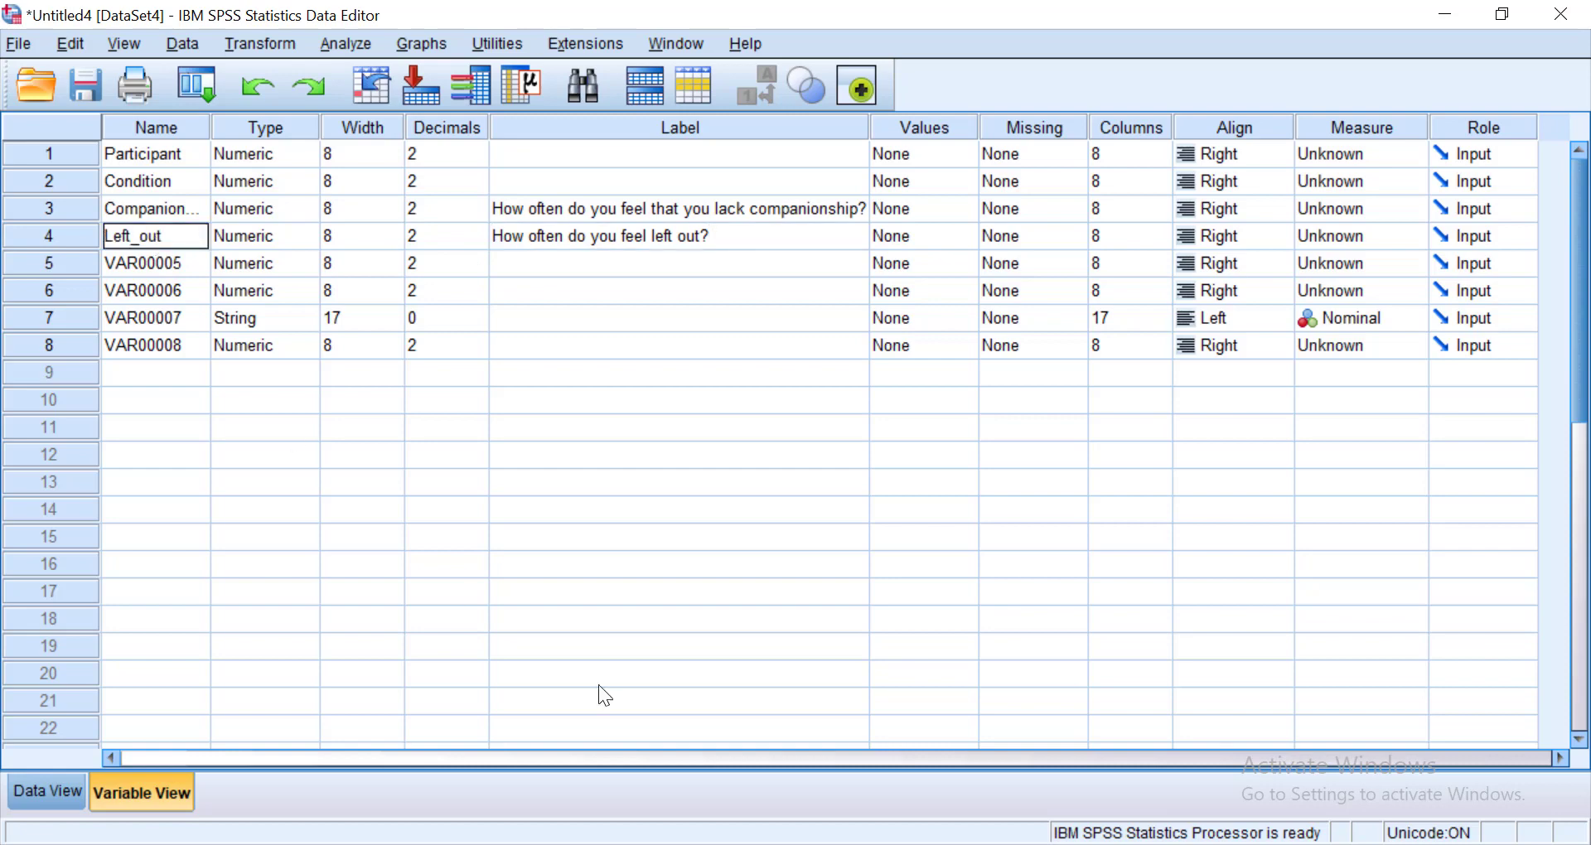
left_click(646, 844)
Copy question 3's wording from cell E1 in the Google Sheet
left_click(578, 723)
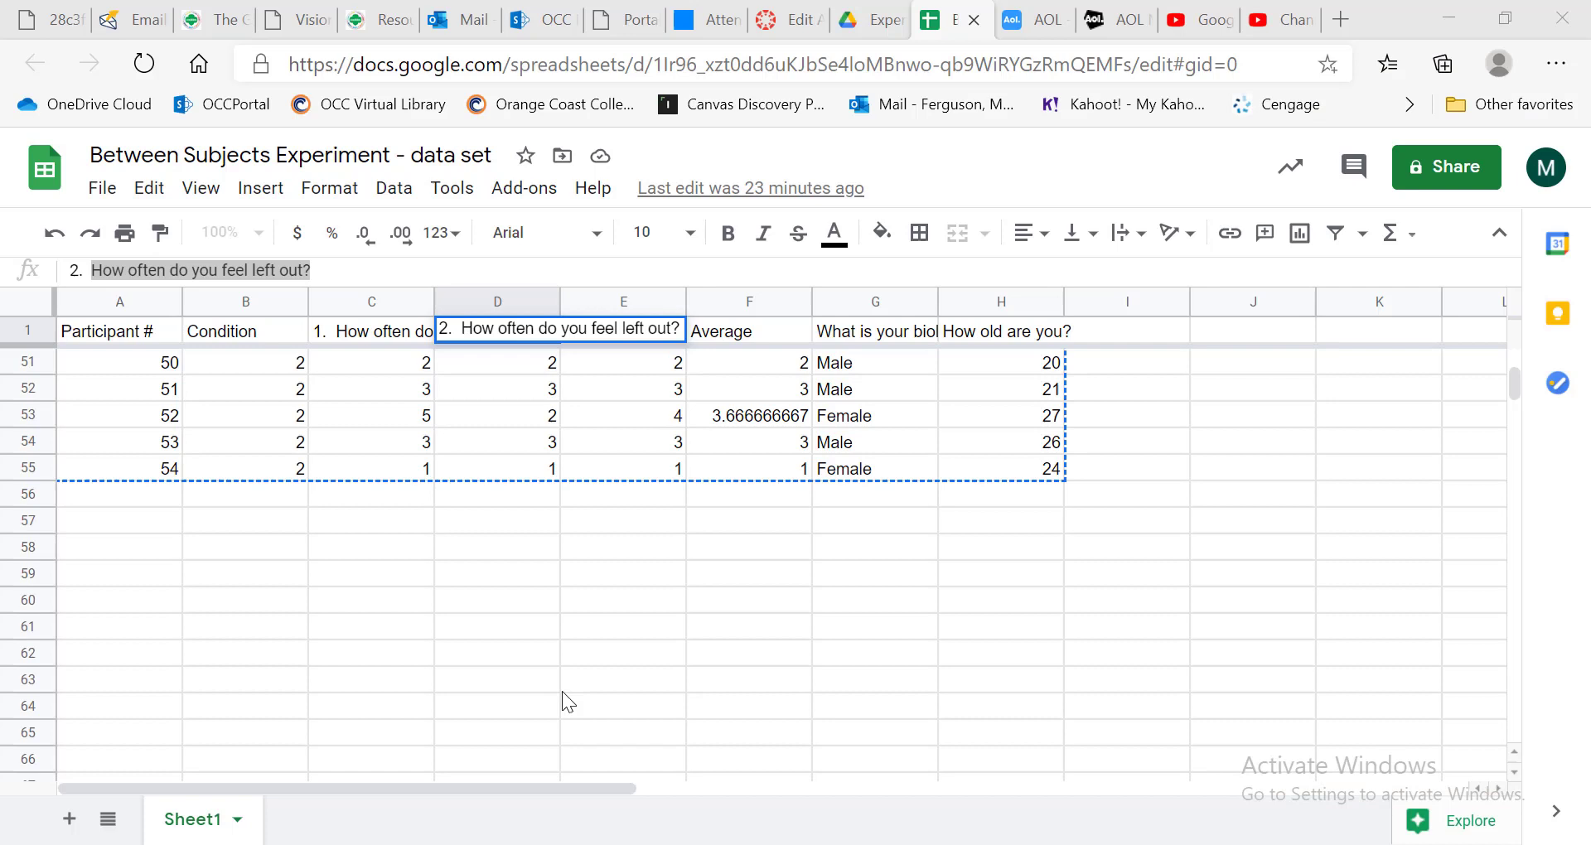
left_click(614, 425)
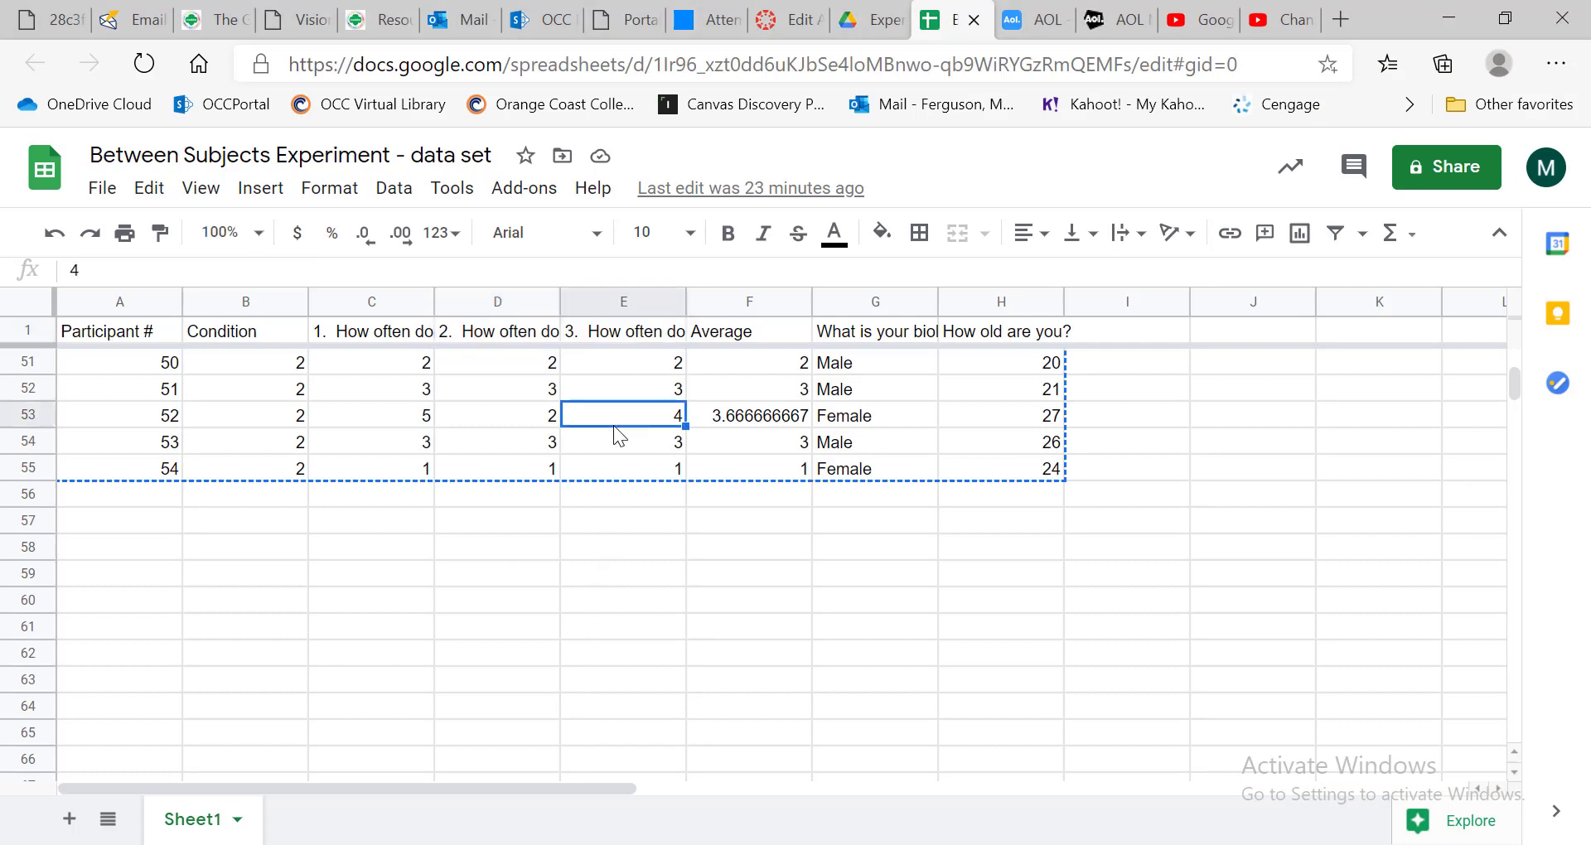
left_click(622, 335)
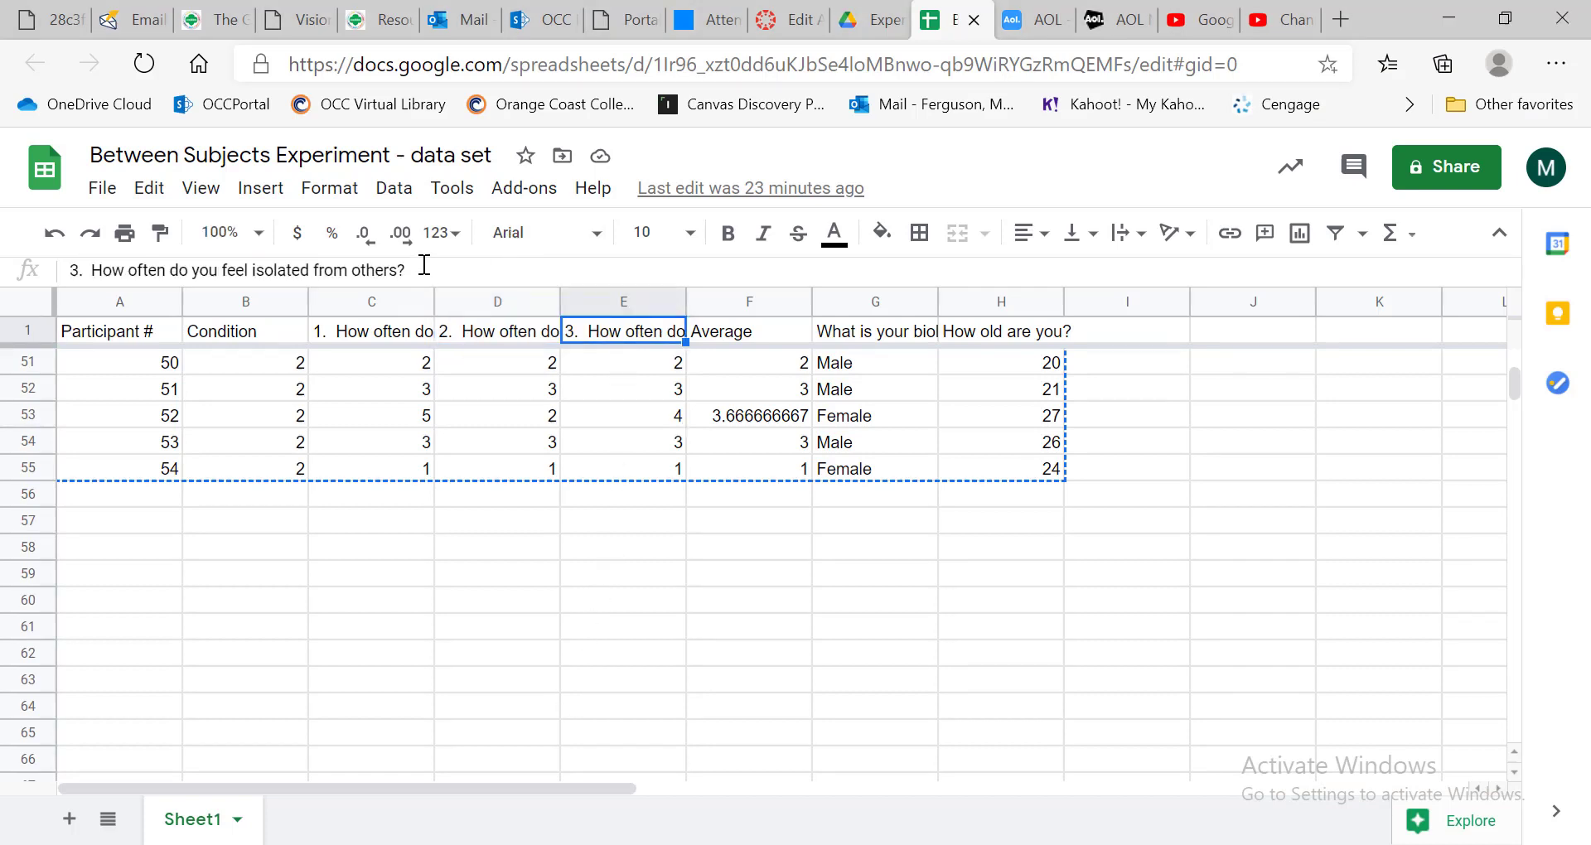
left_click_drag(426, 268, 95, 268)
key("ctrl+c")
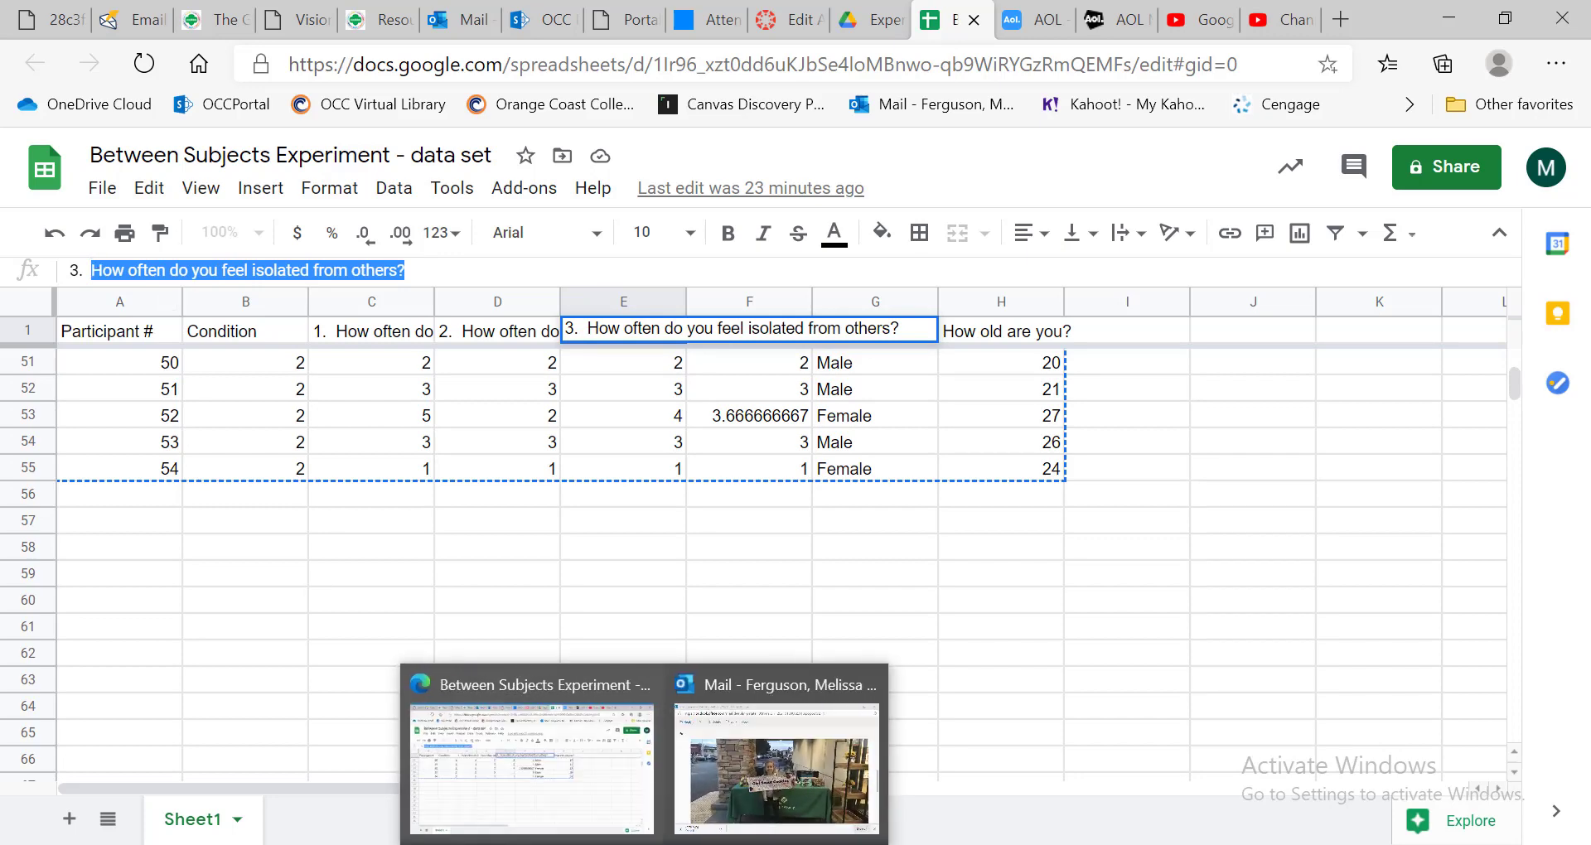
Label the fifth variable 'How often do you feel isolated from others?', name it Isolated, and rename the sixth Average
left_click(769, 841)
left_click(985, 688)
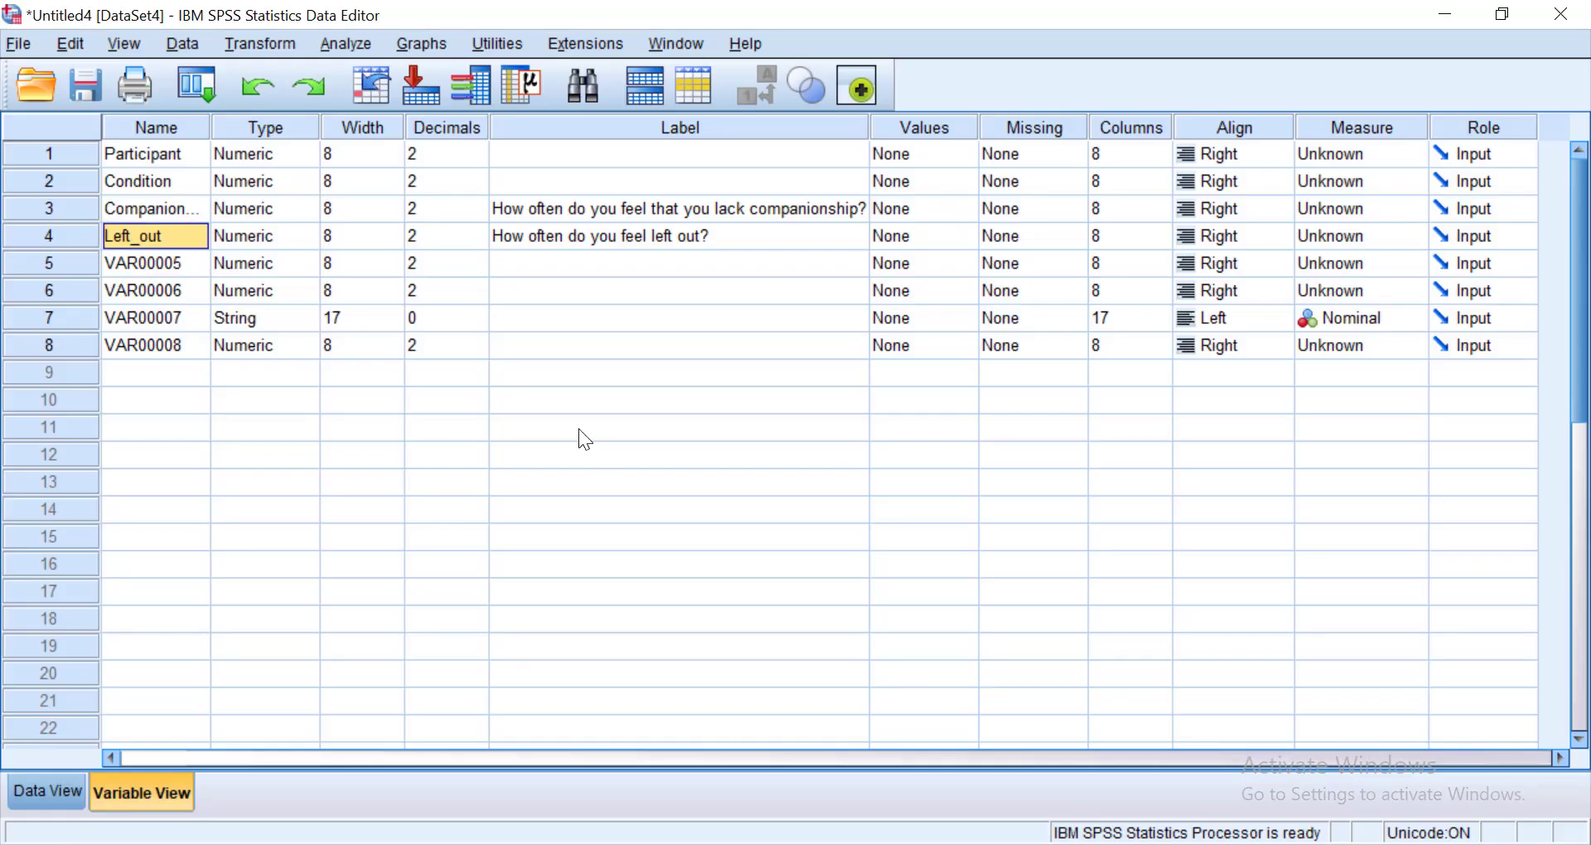
left_click(504, 262)
left_click(504, 262)
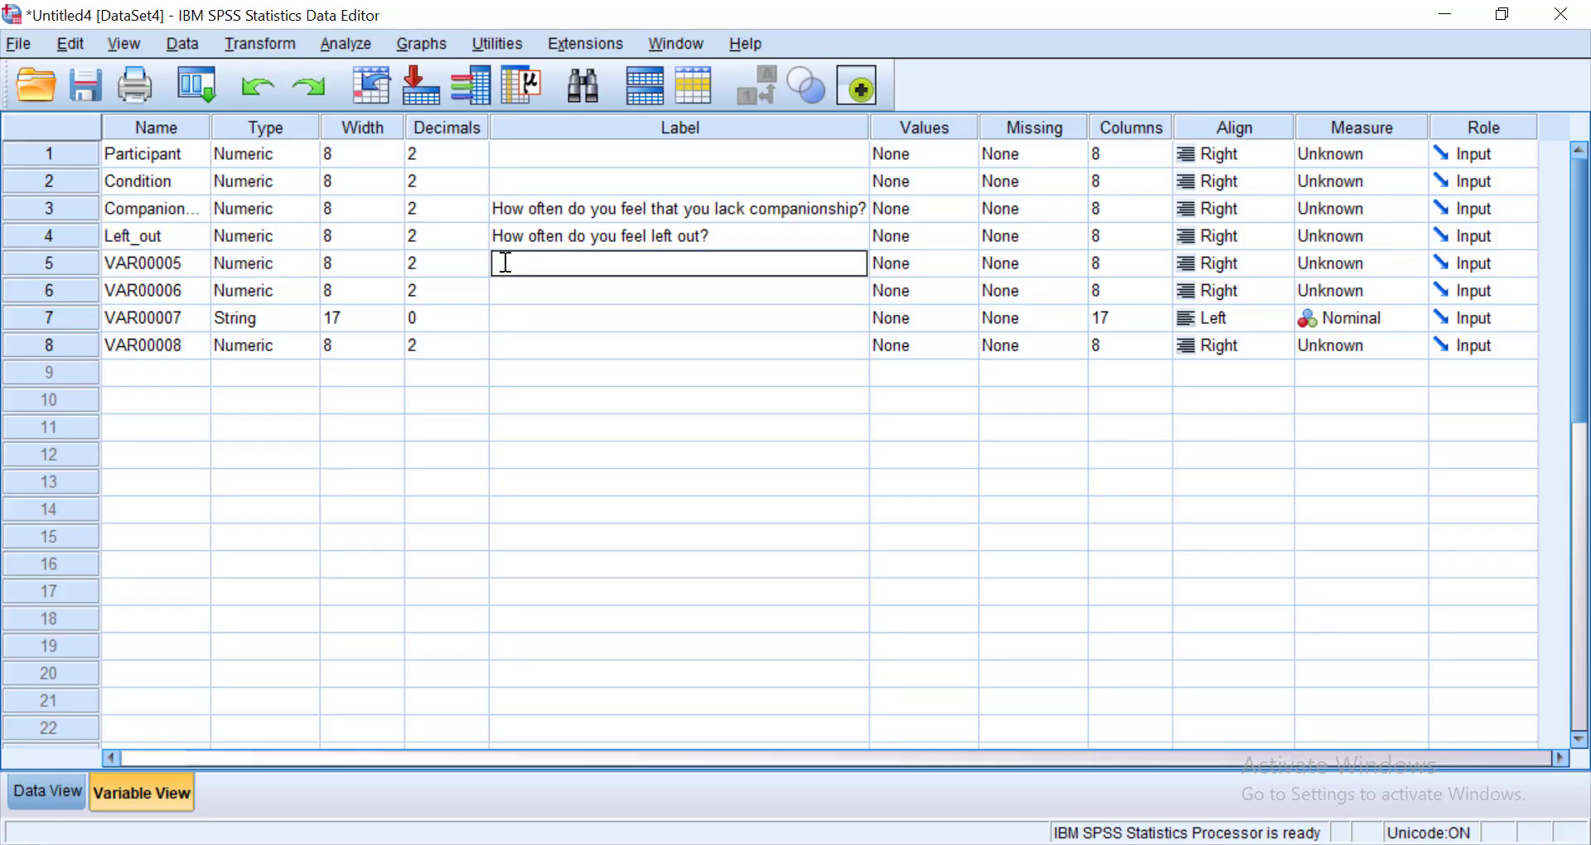
key("ctrl+v")
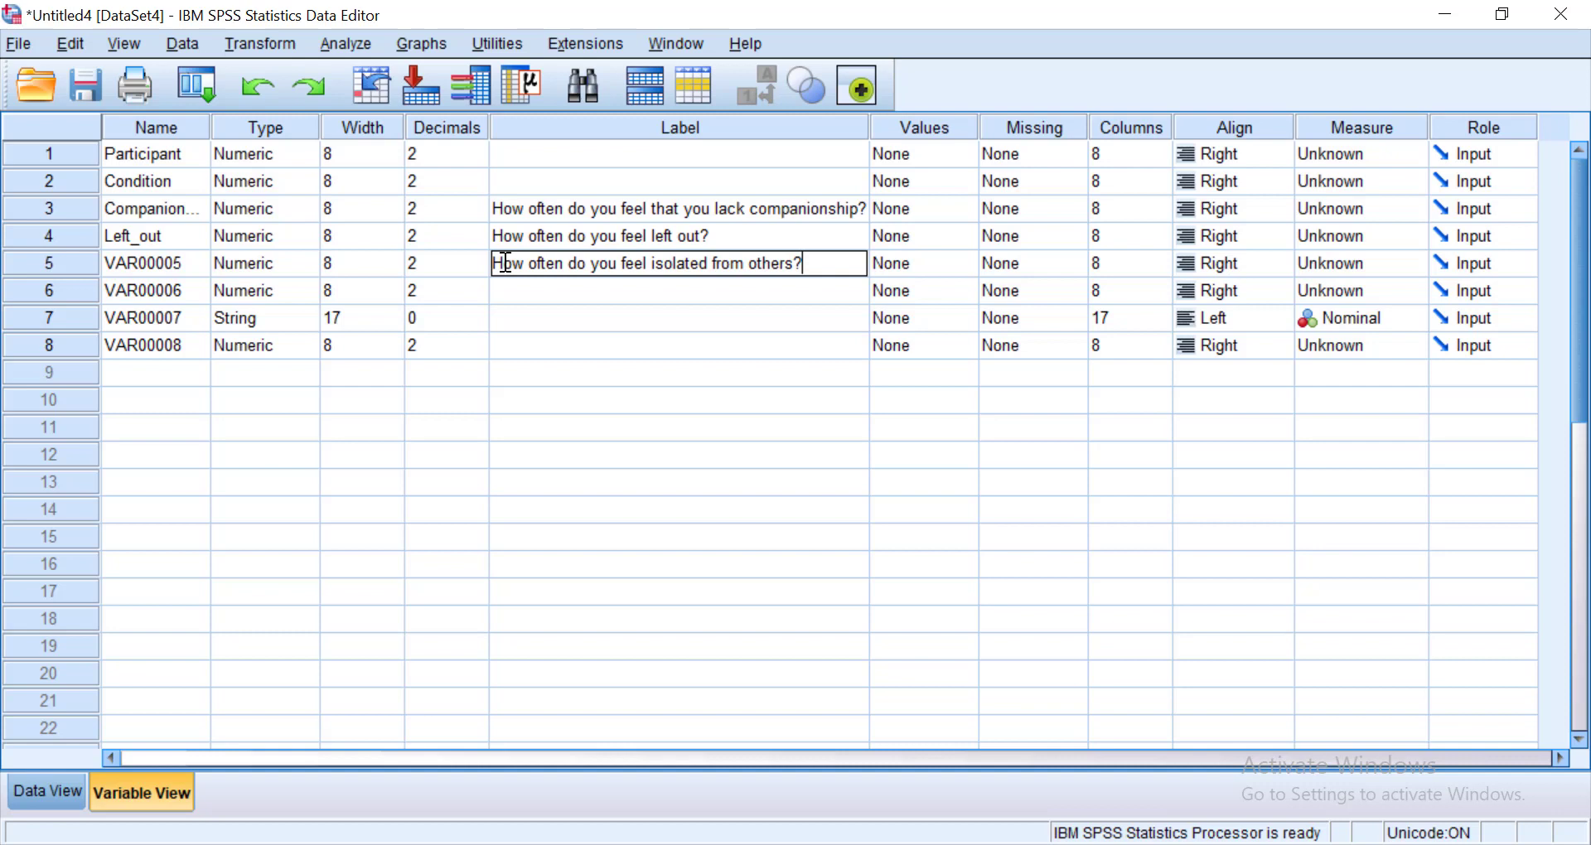
left_click(167, 267)
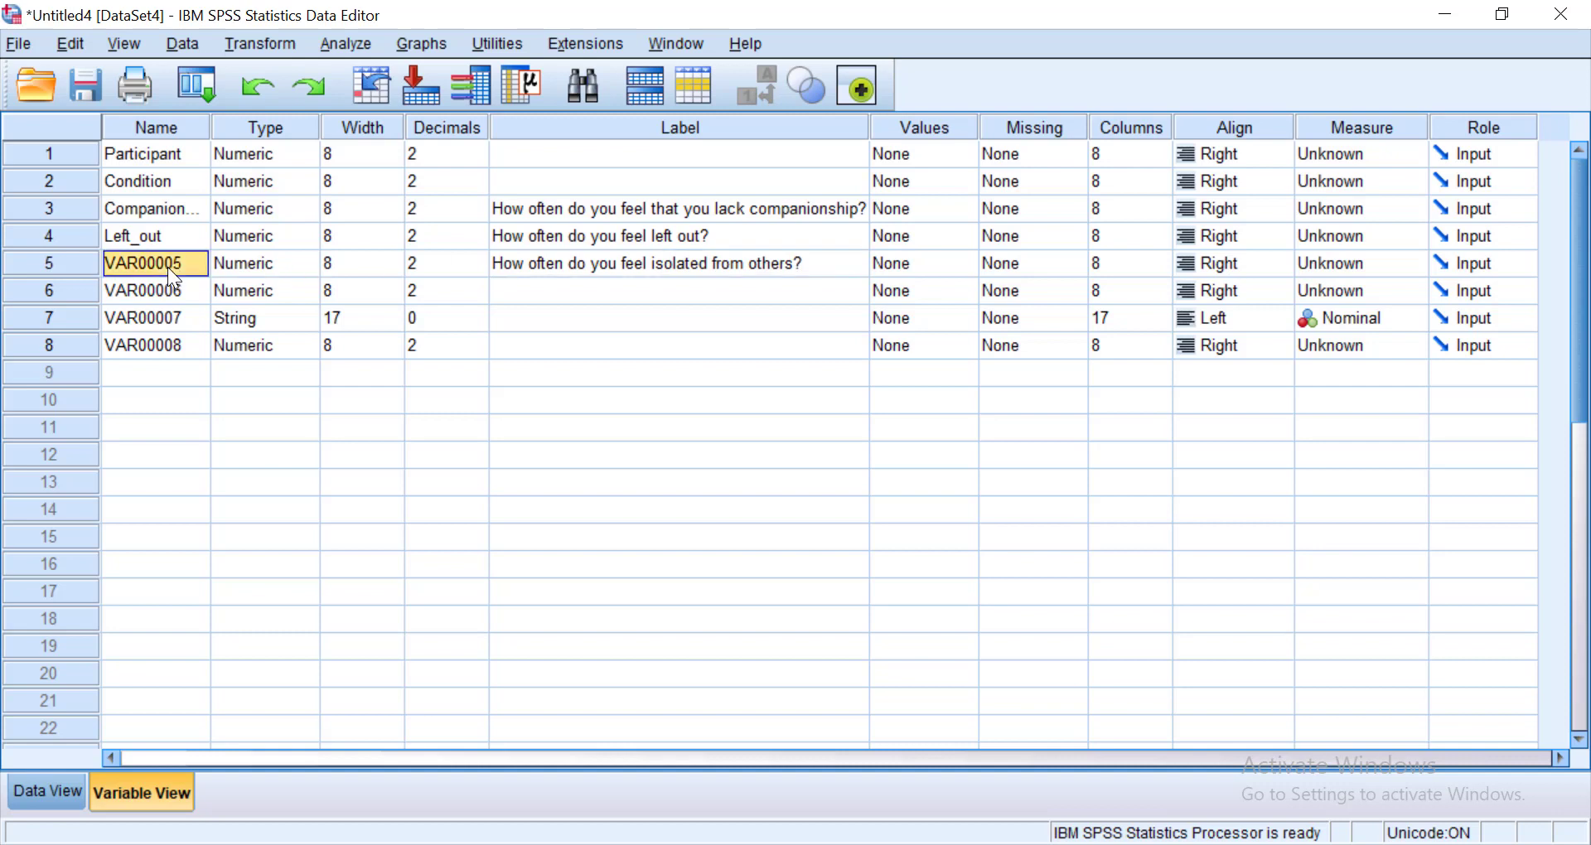
type("Isolated")
left_click(158, 291)
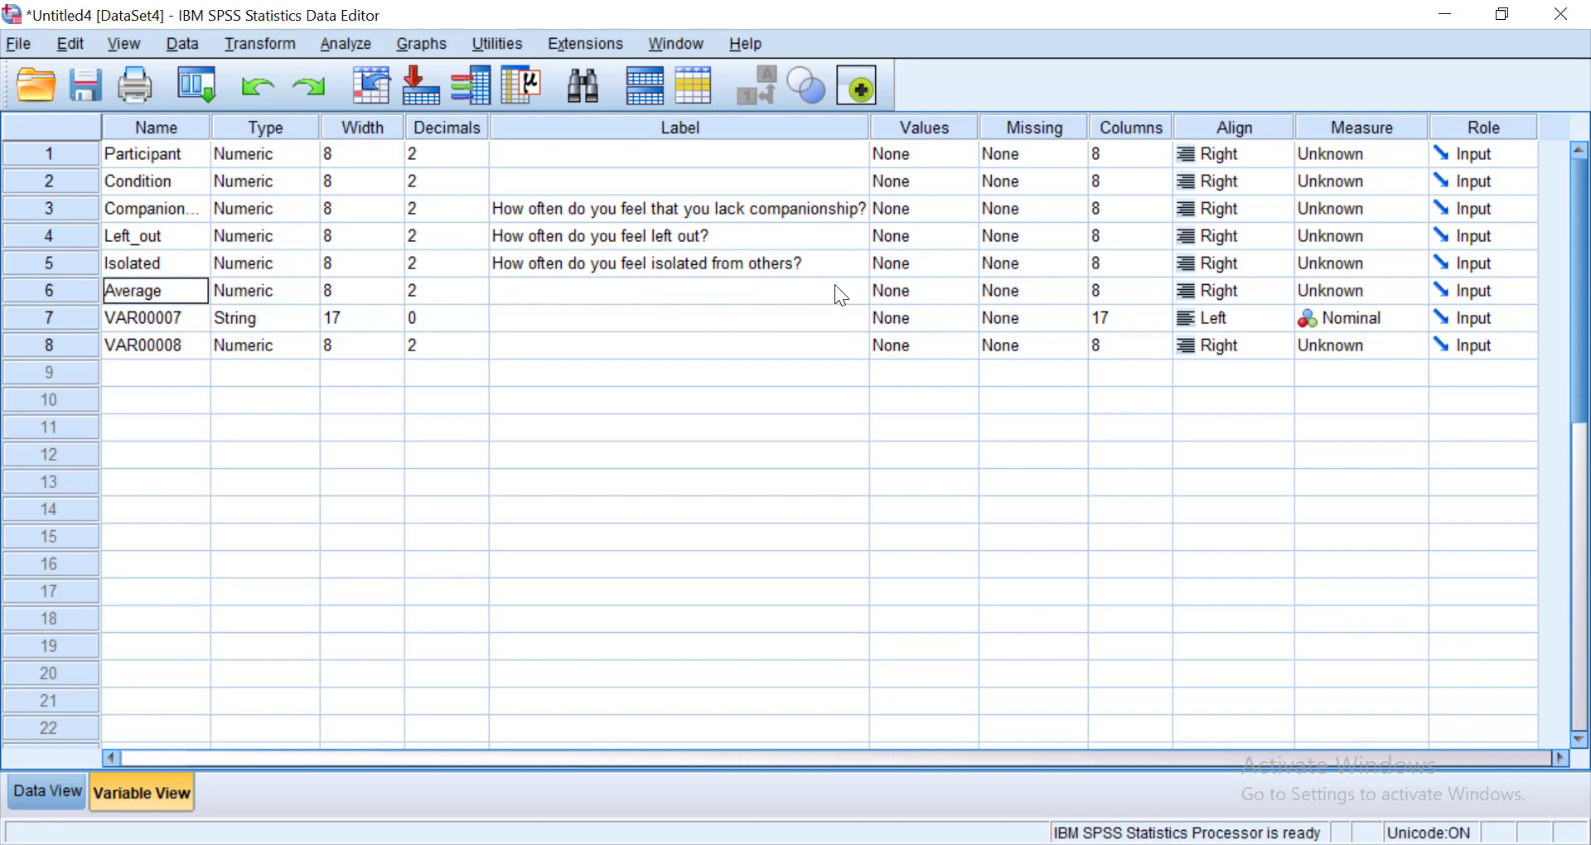
Start Average's value labels with 1 = Never and 5 = Very often
left_click(905, 297)
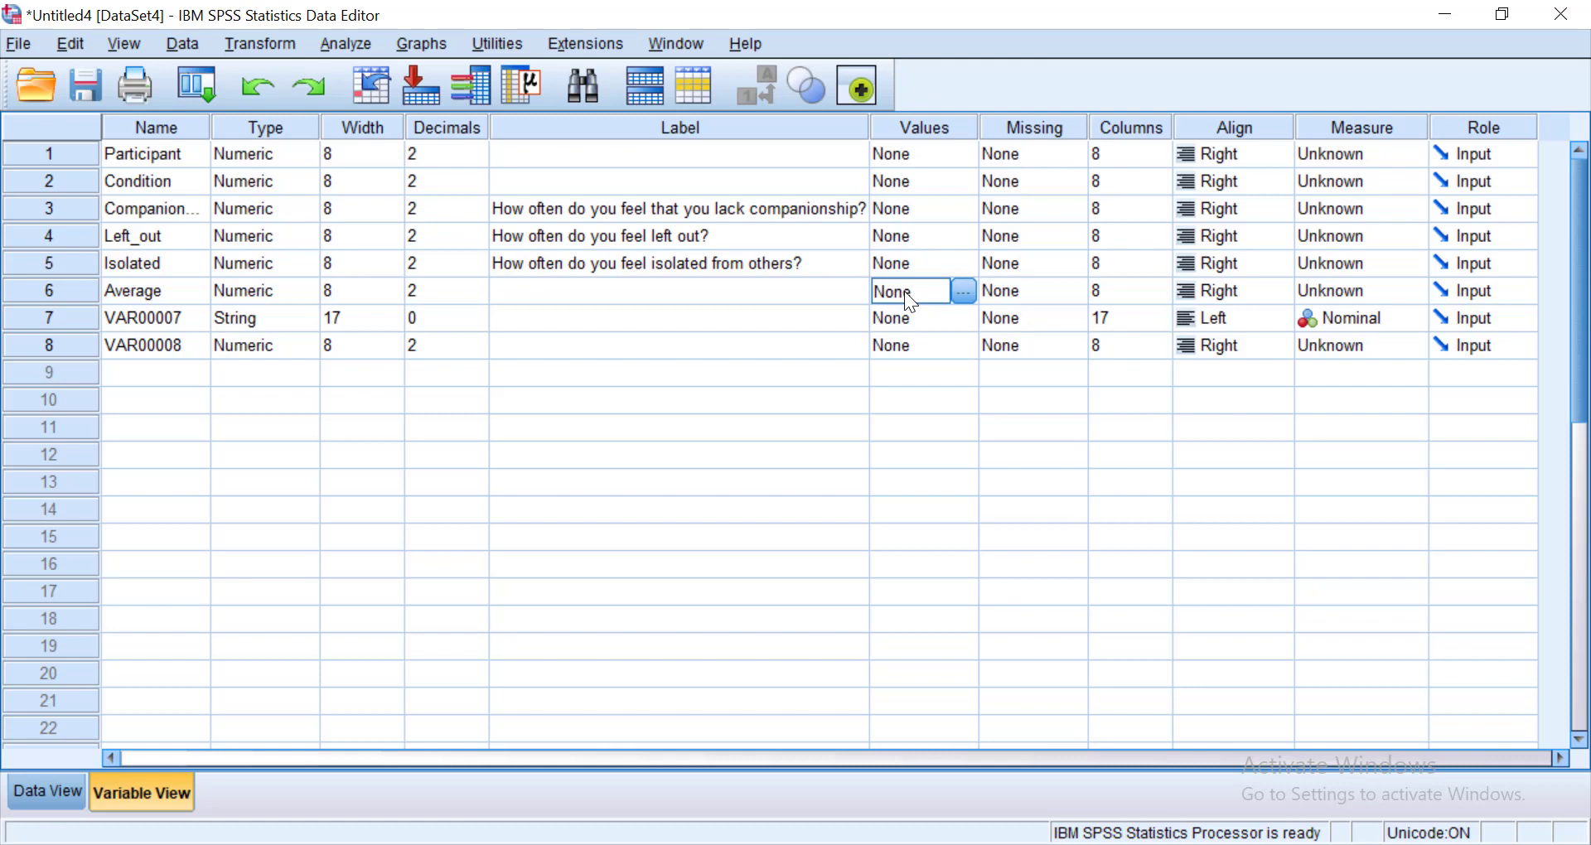
left_click(963, 291)
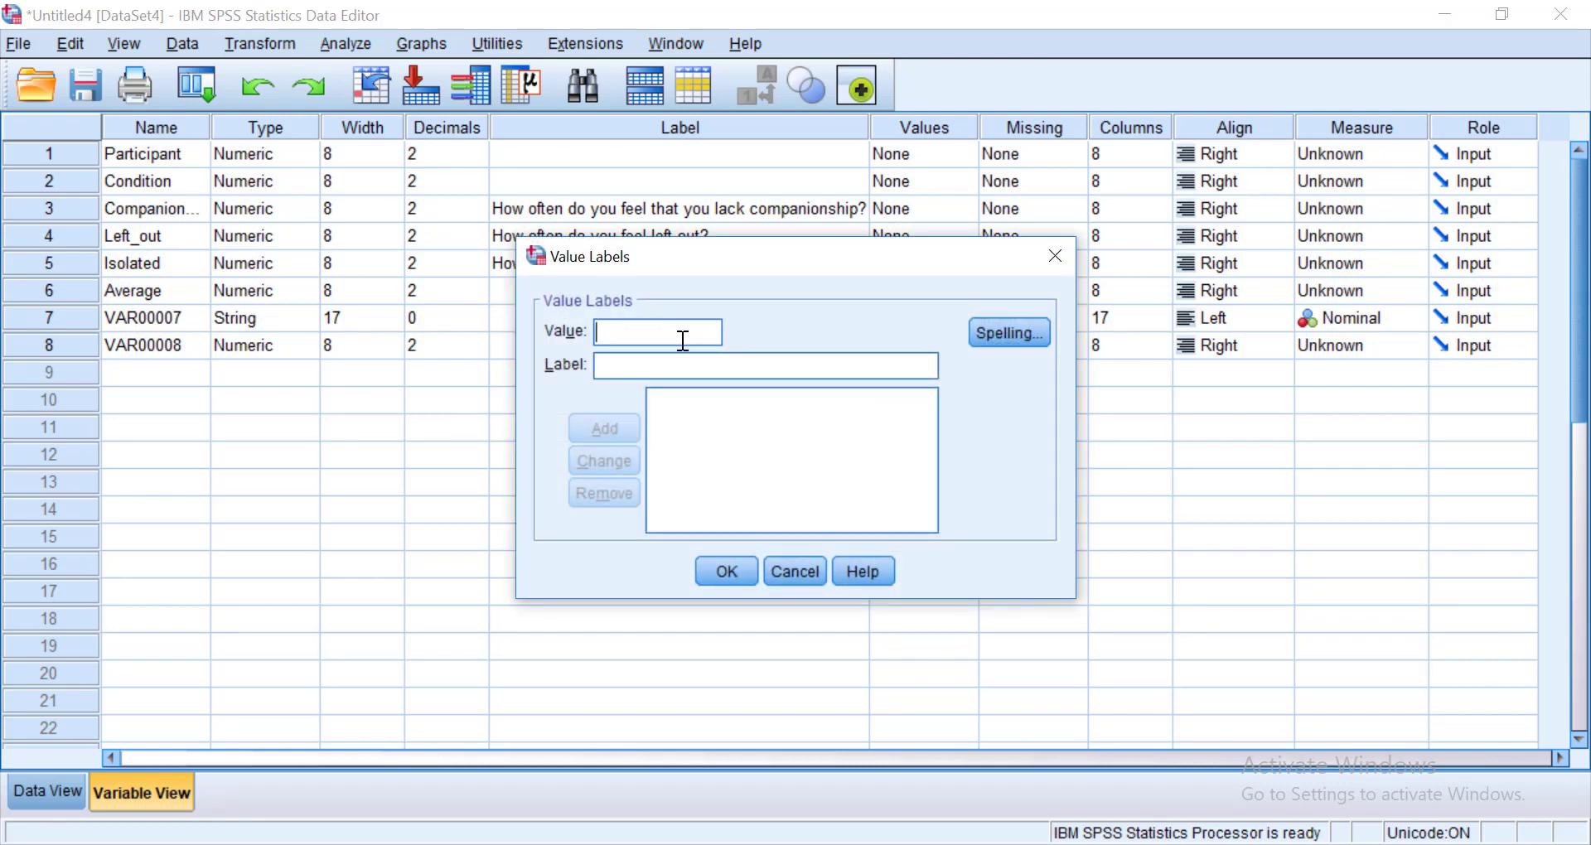
type("1")
left_click(636, 365)
type("Never")
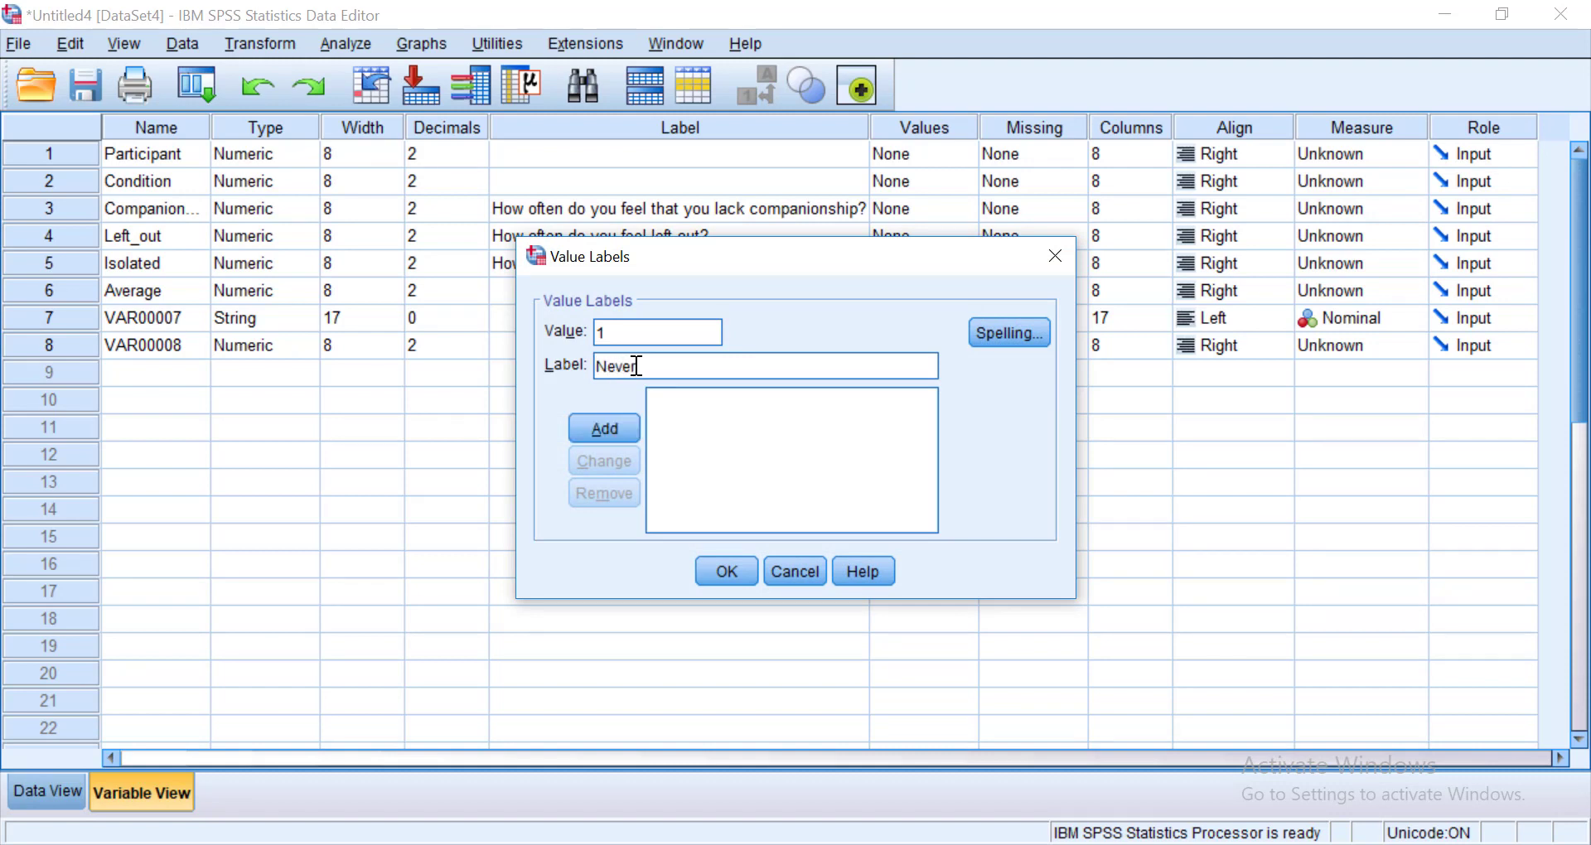
left_click(602, 428)
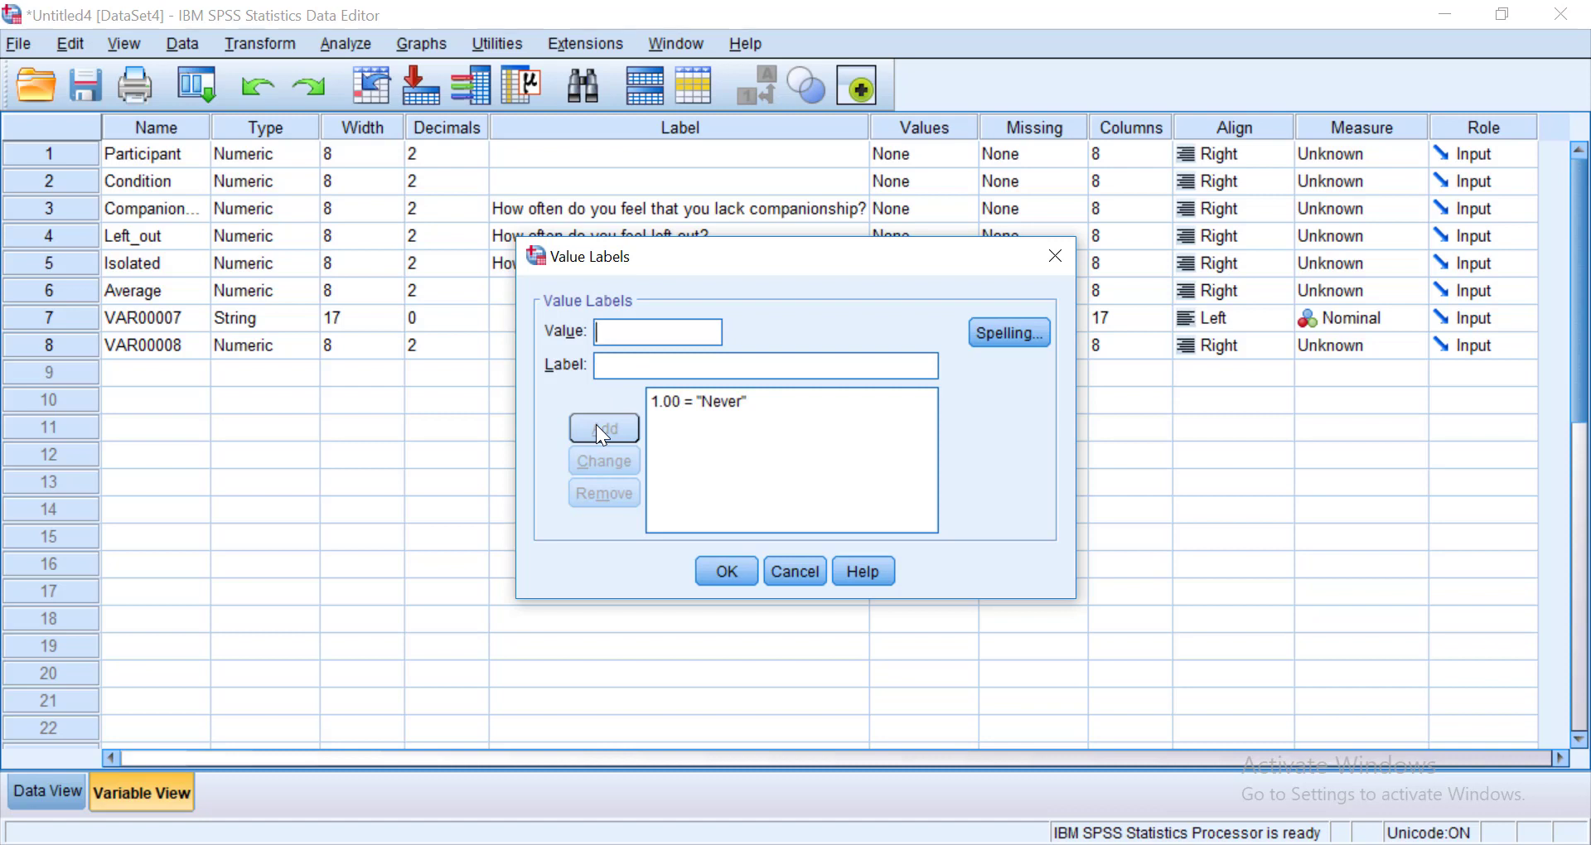
type("5")
left_click(599, 360)
type("Very often")
left_click(603, 428)
Add 2 = Sometimes, 3 = Occassionally and 4 = Frequently, then confirm the value labels
type("2")
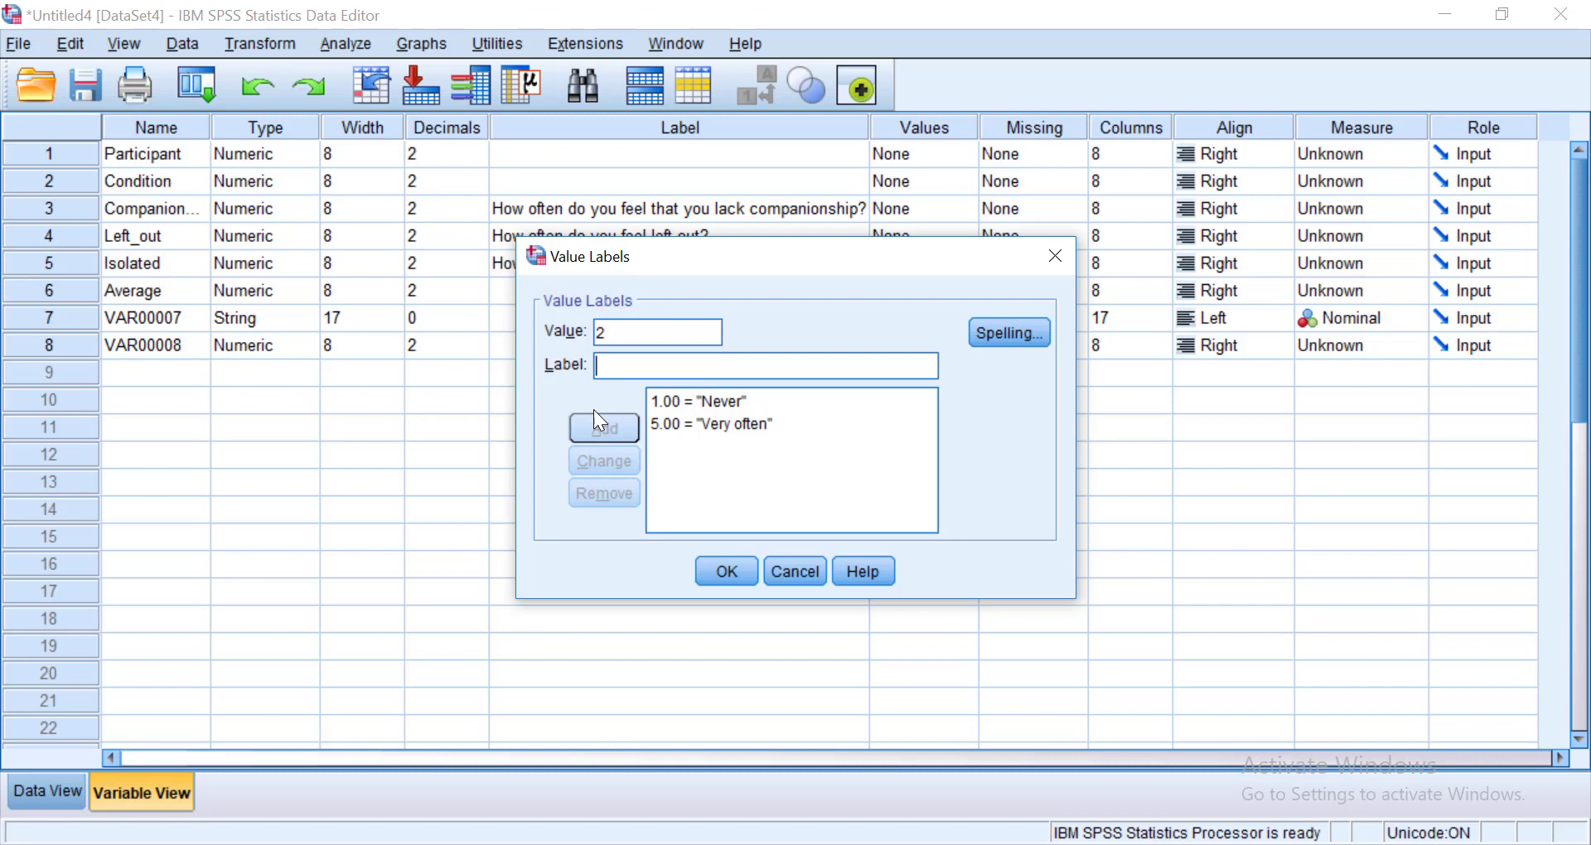
type("Sometimes")
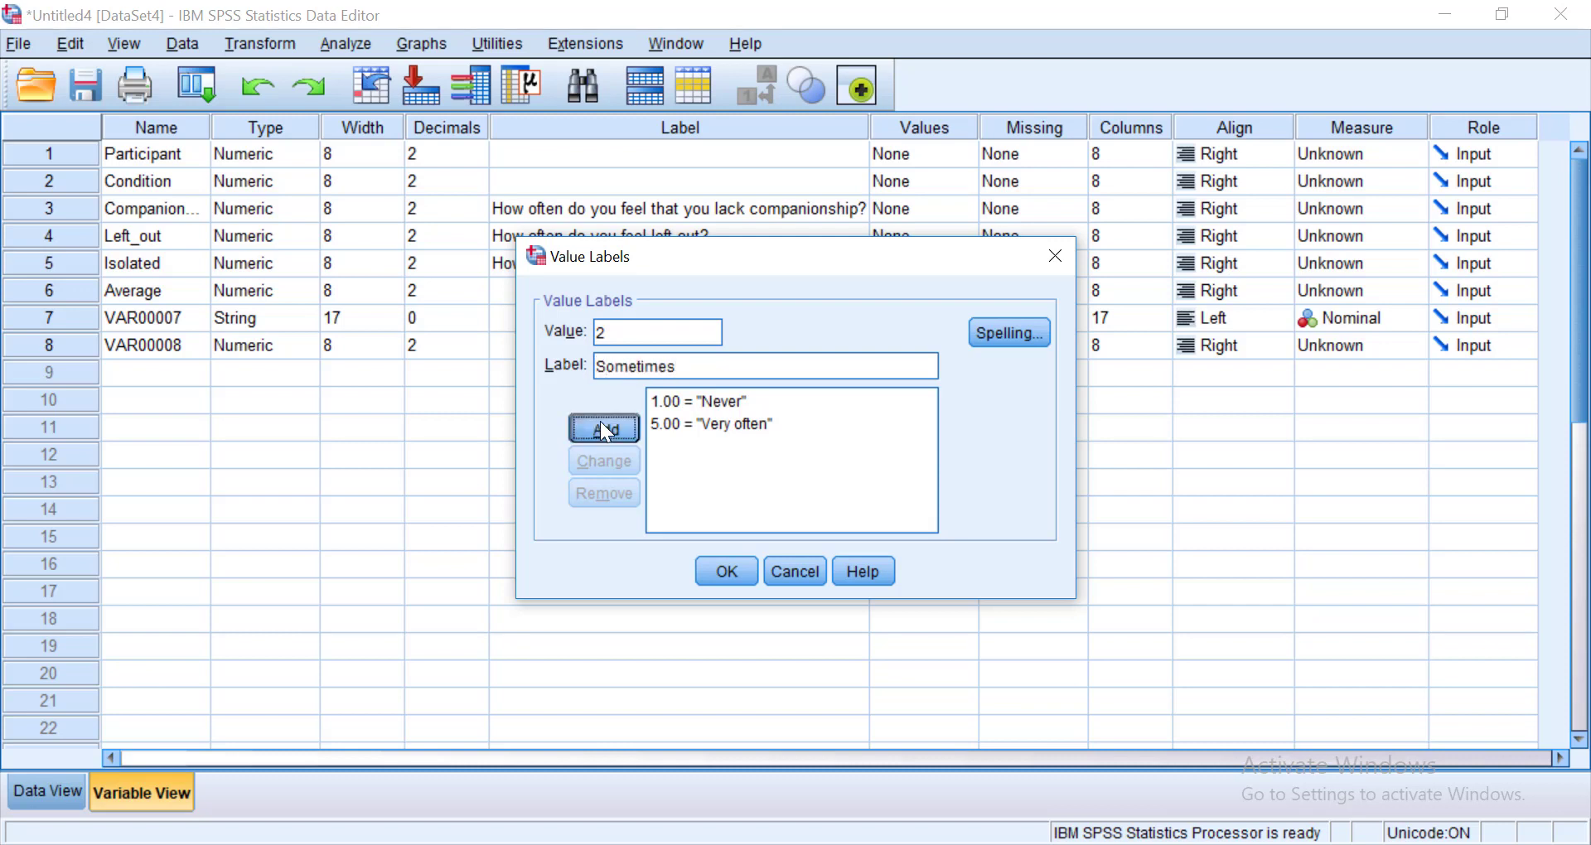
left_click(605, 429)
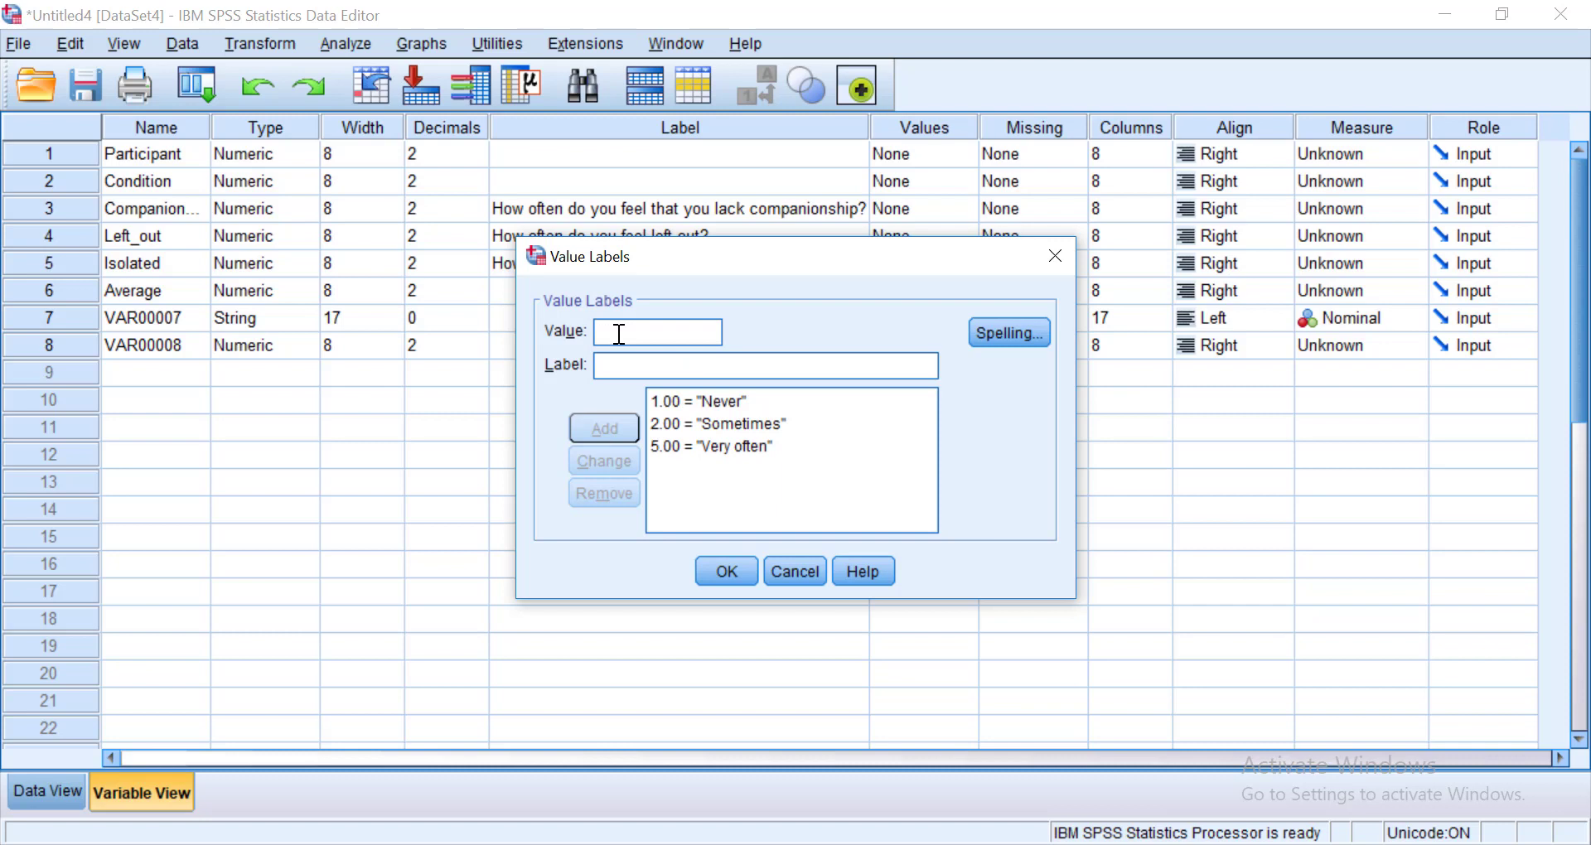
type("3")
left_click(620, 357)
type("Occ")
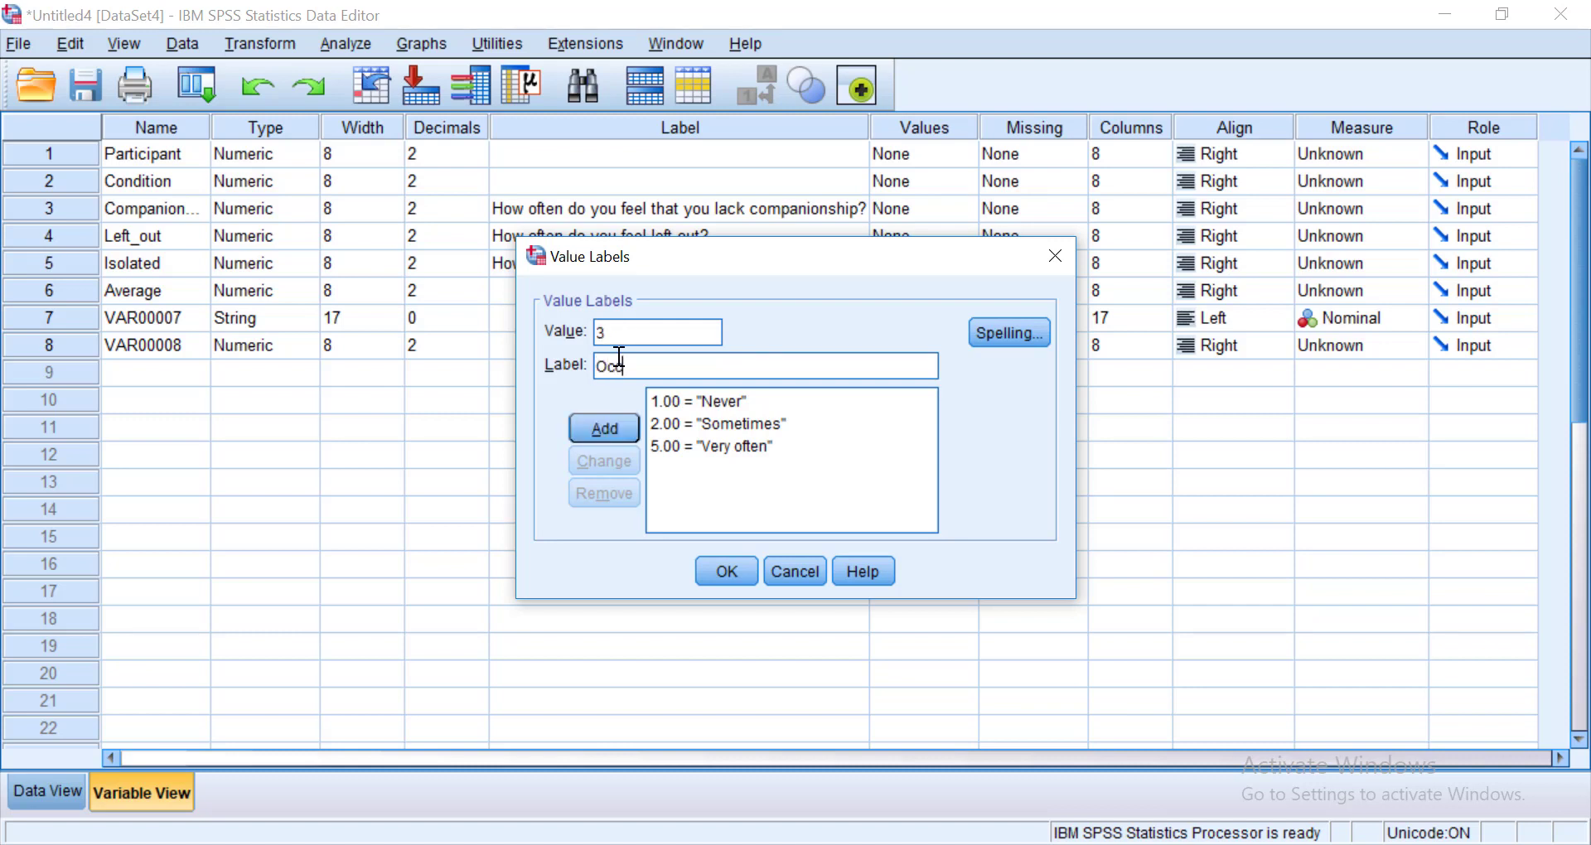
type("assionally")
left_click(619, 426)
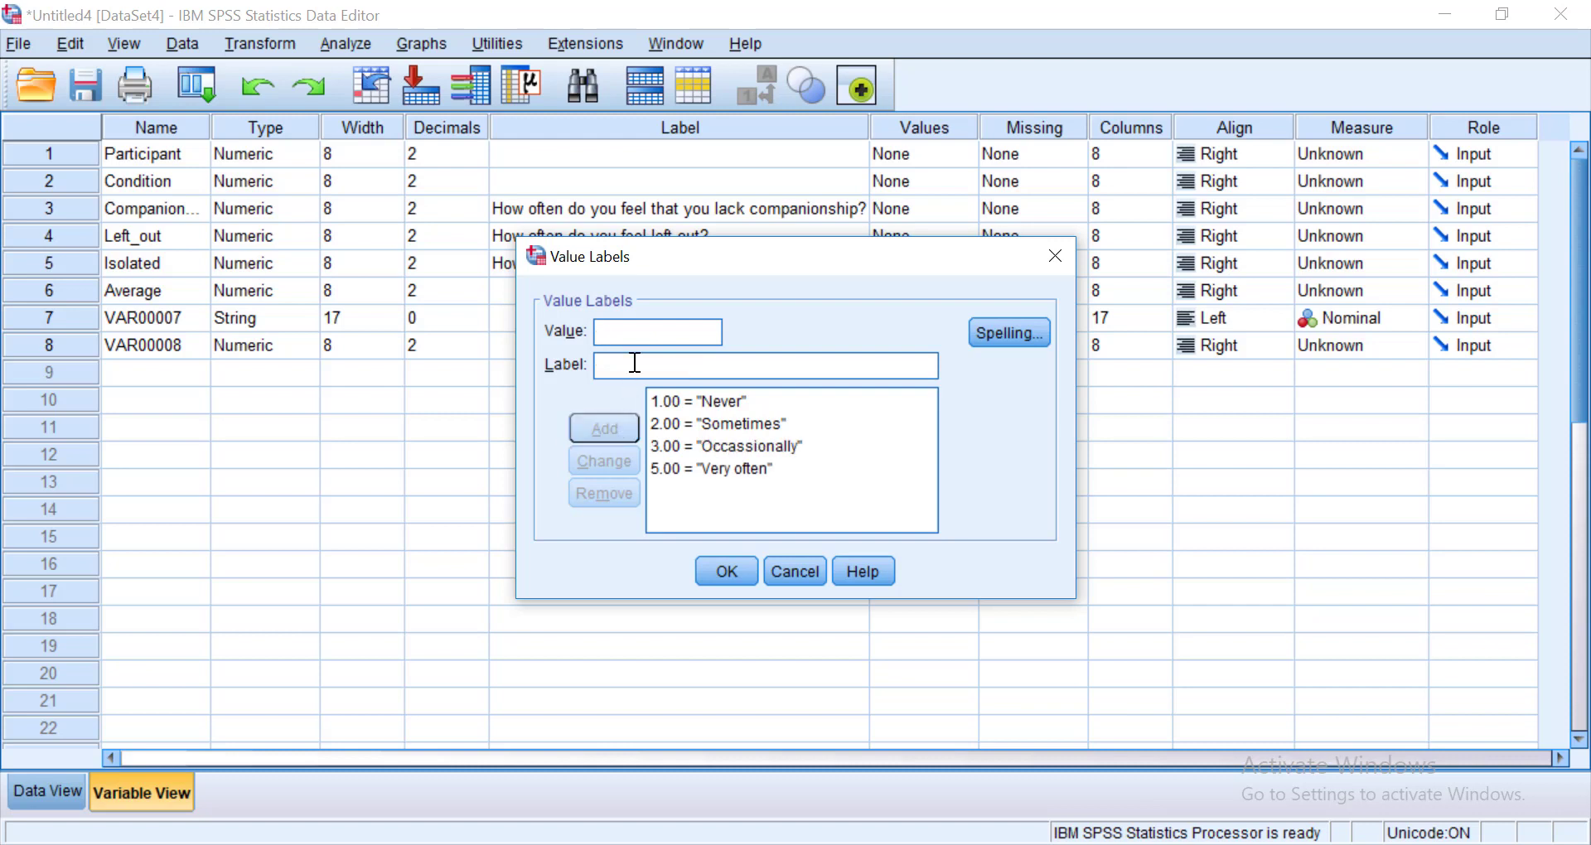
left_click(631, 337)
type("4")
left_click(631, 369)
type("Frequently")
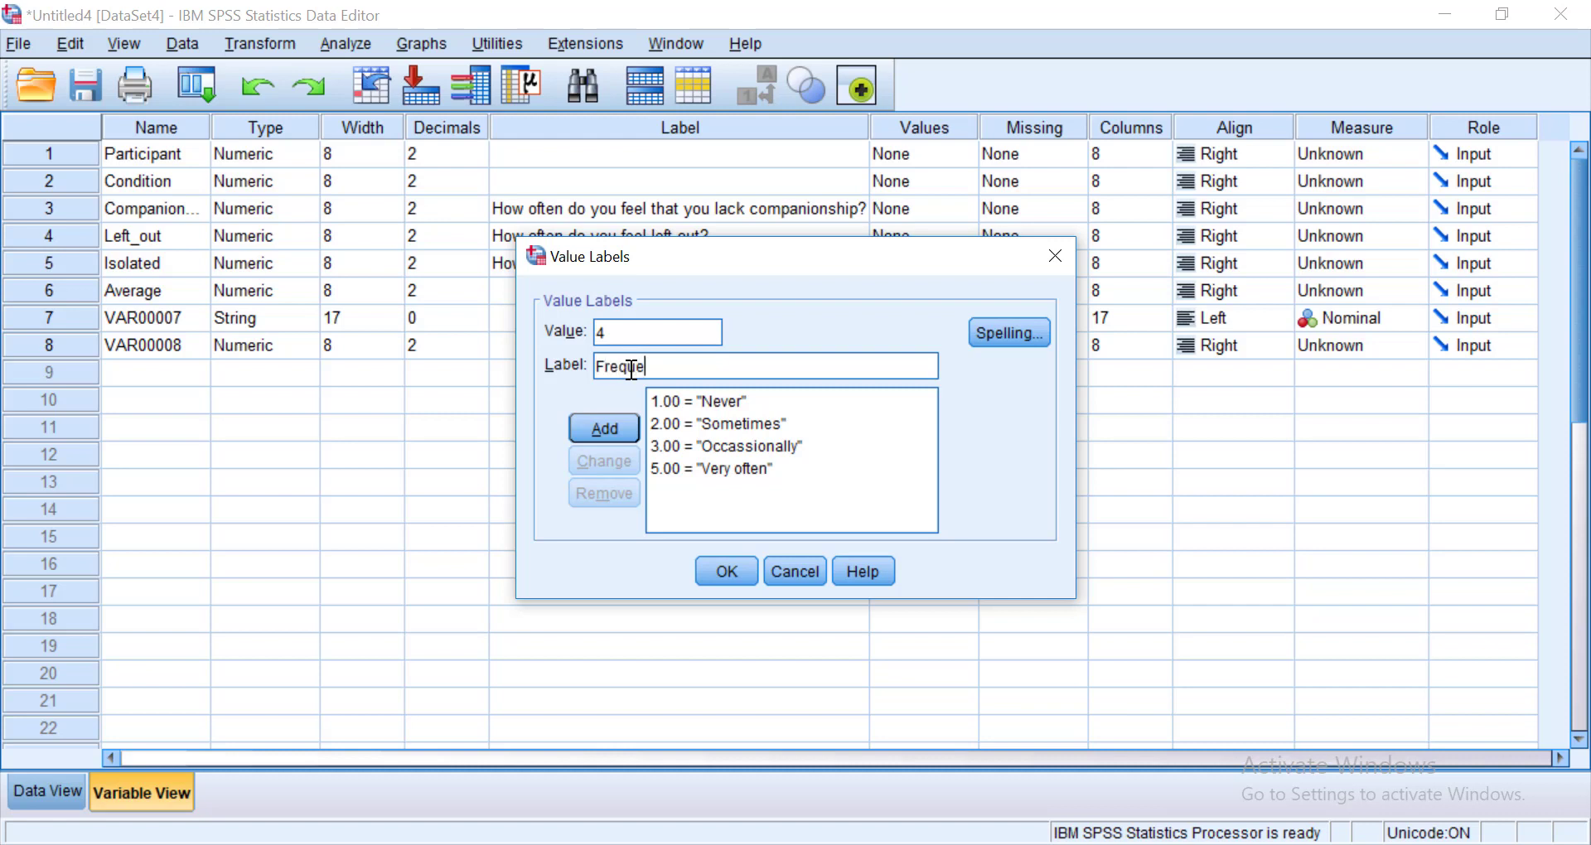
left_click(598, 434)
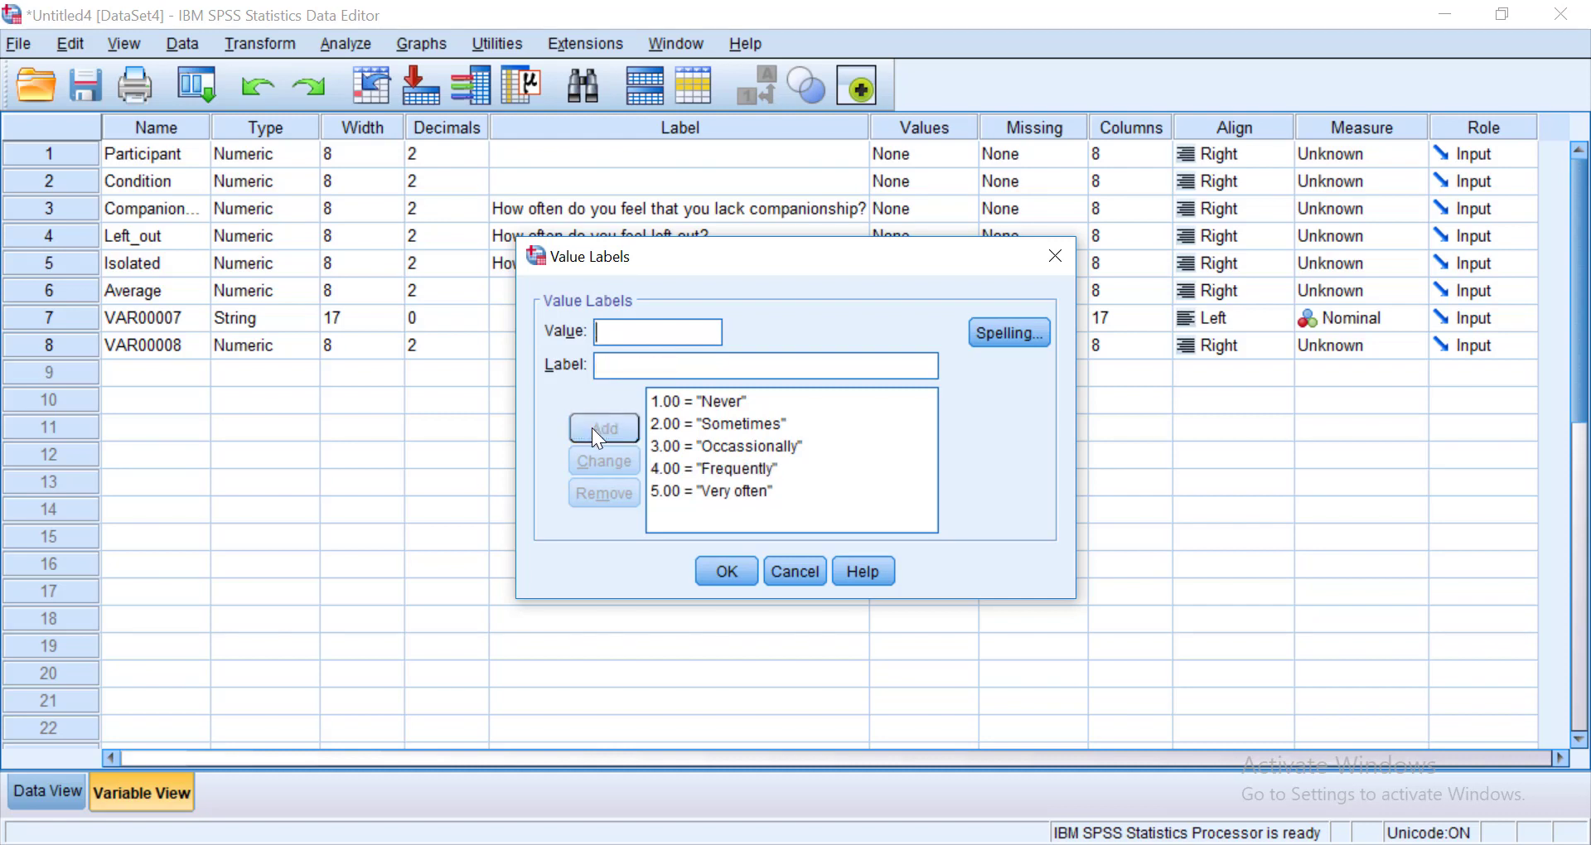
left_click(721, 572)
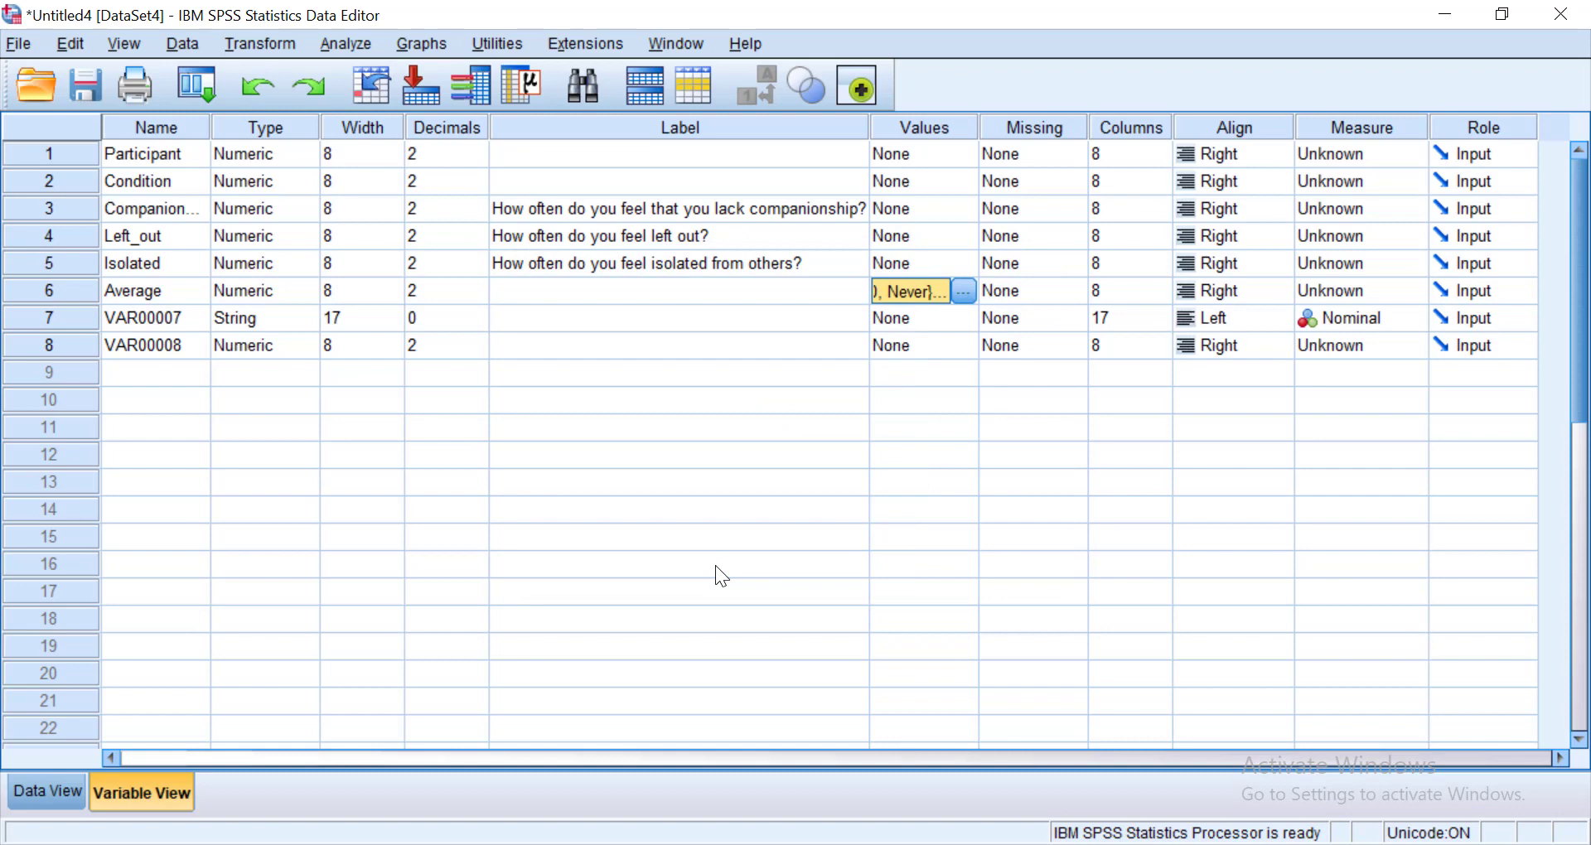
Review the data rows in Google Sheets, then return to the Untitled4 SPSS Data Editor
mouse_move(630, 842)
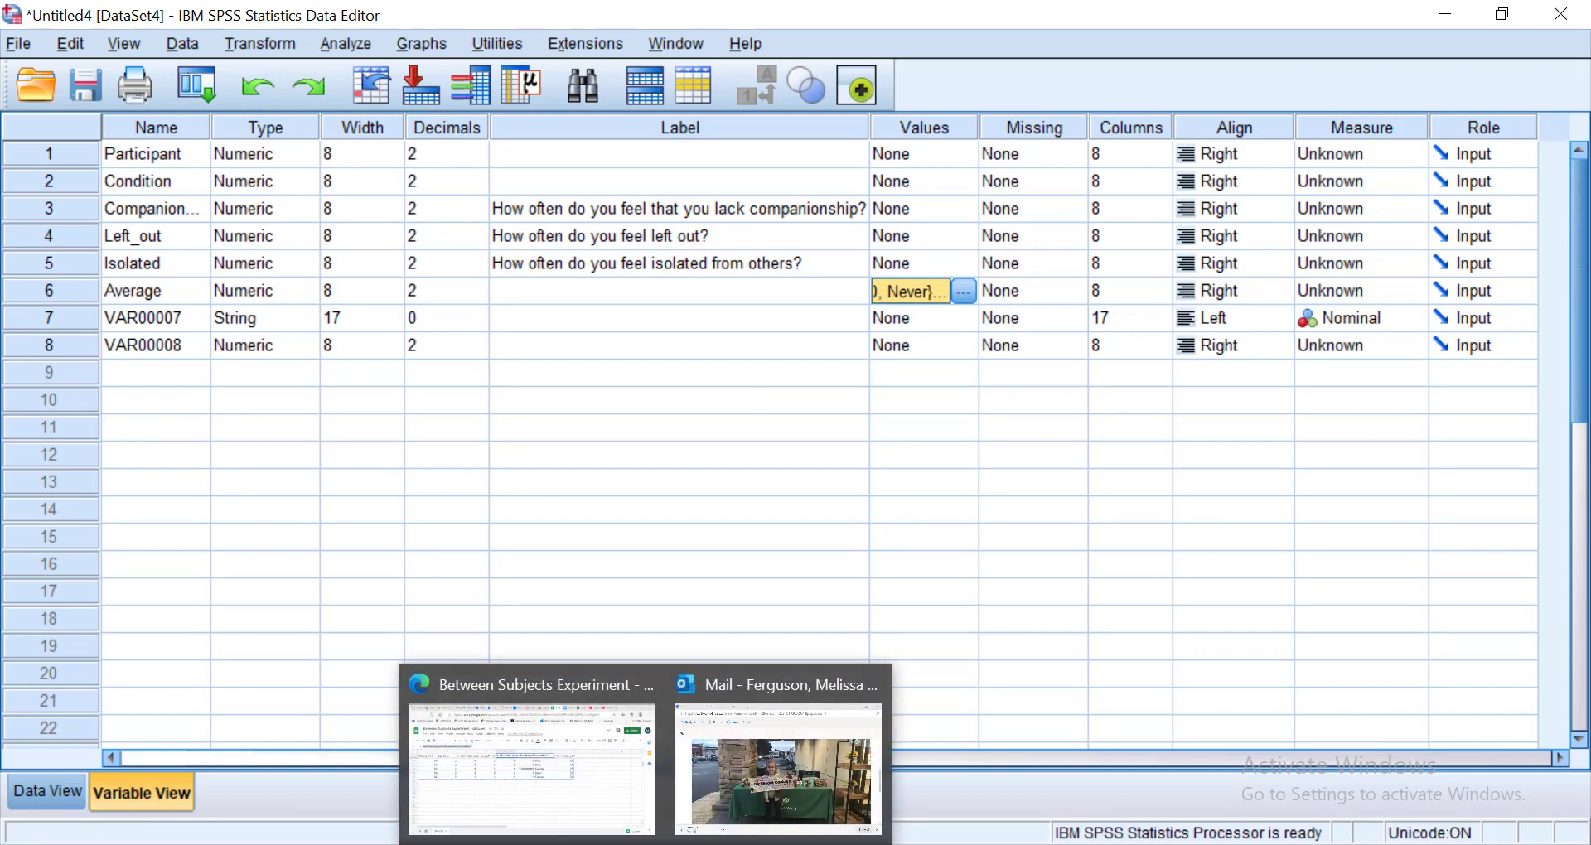
left_click(579, 724)
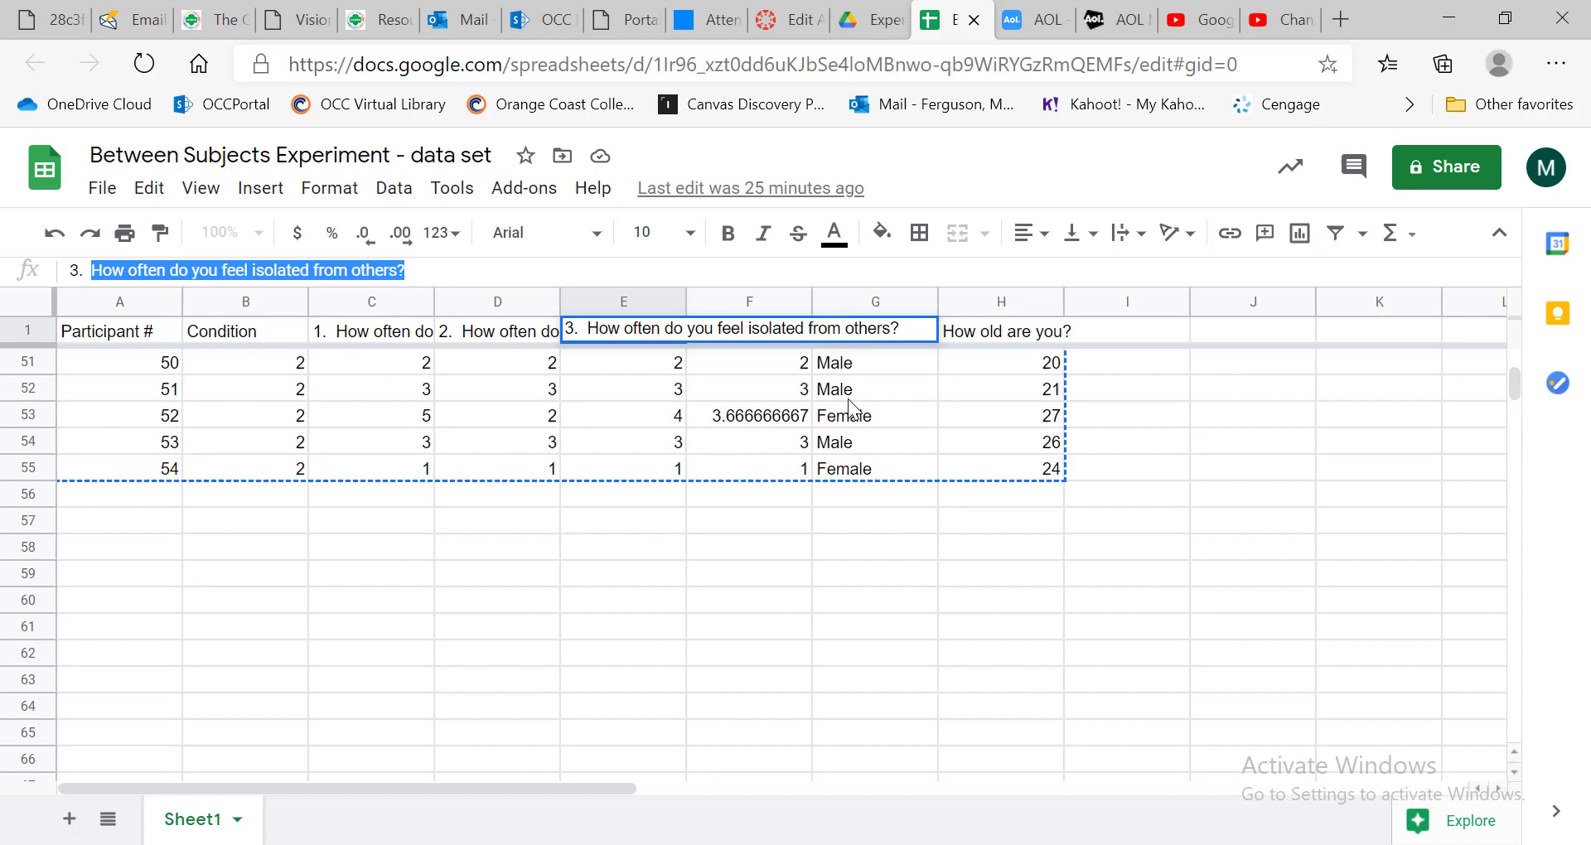
scroll(850, 423, "up", 12)
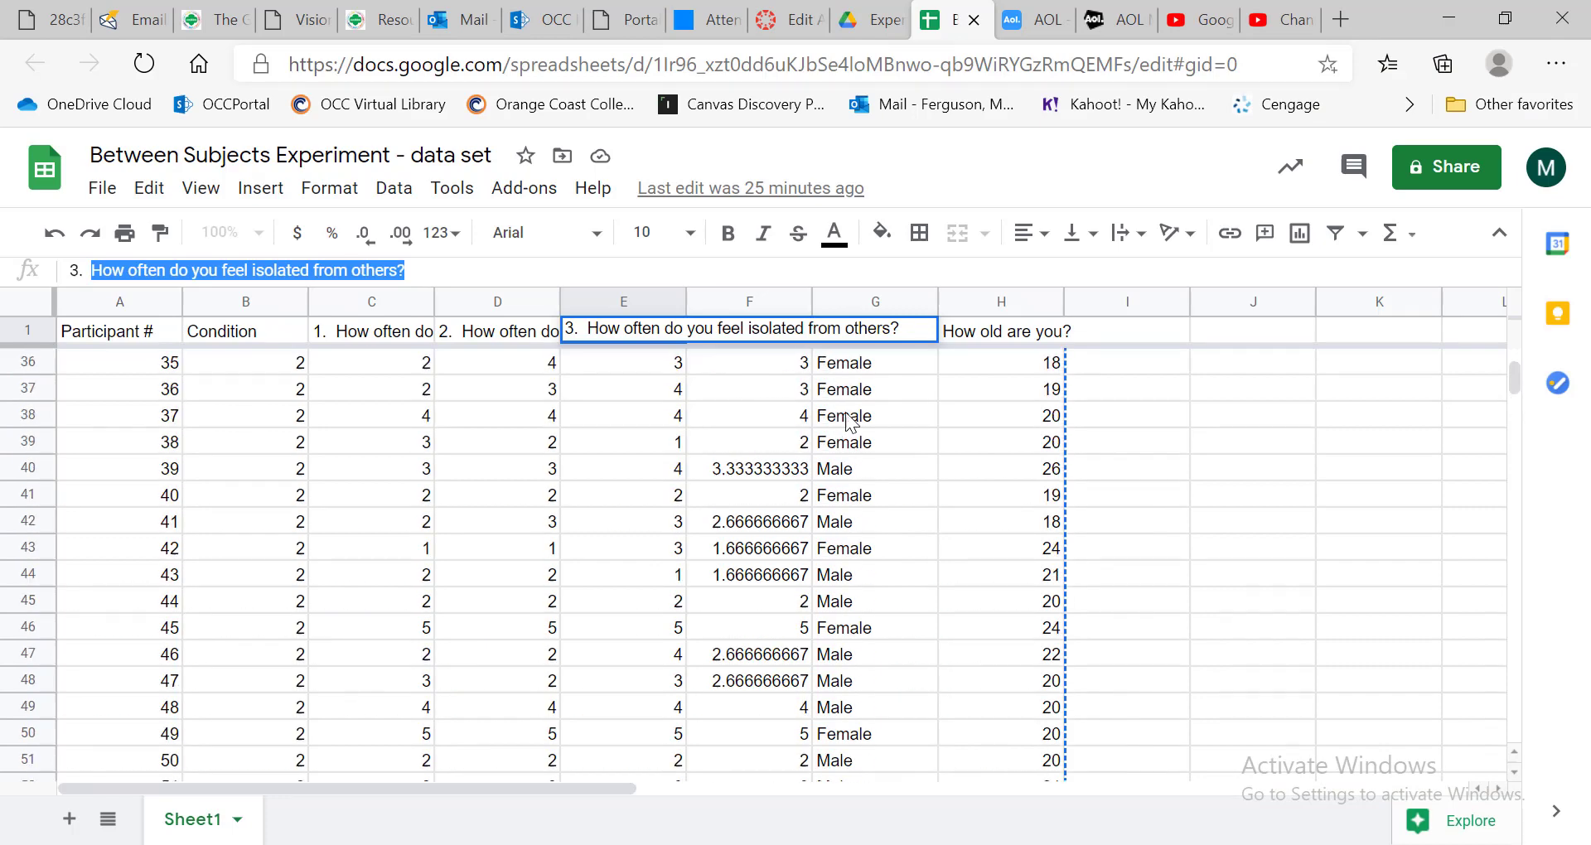
scroll(849, 423, "up", 4)
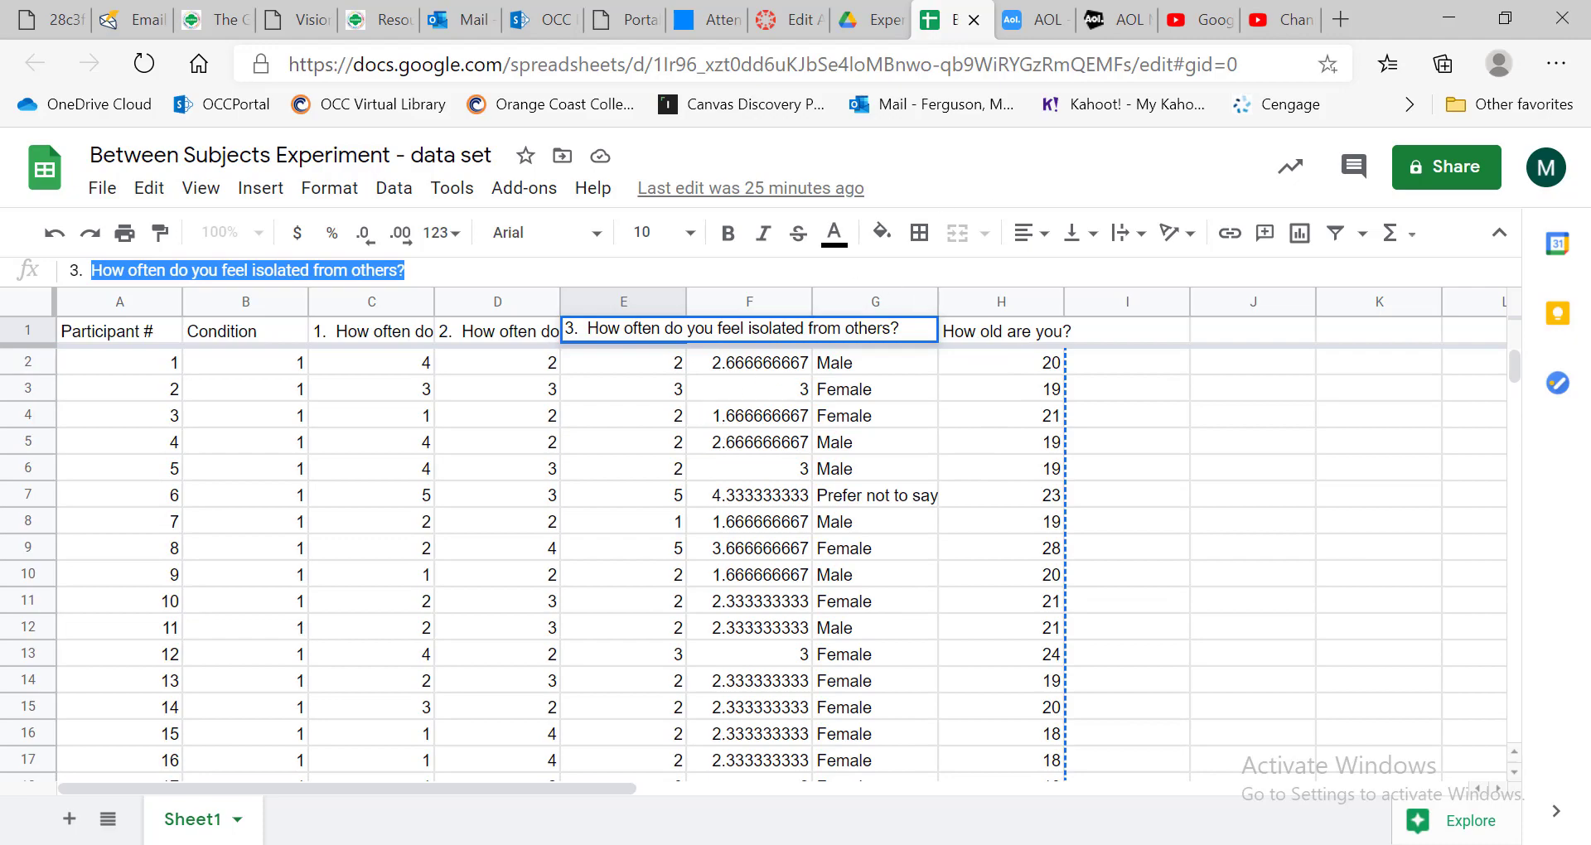
mouse_move(770, 844)
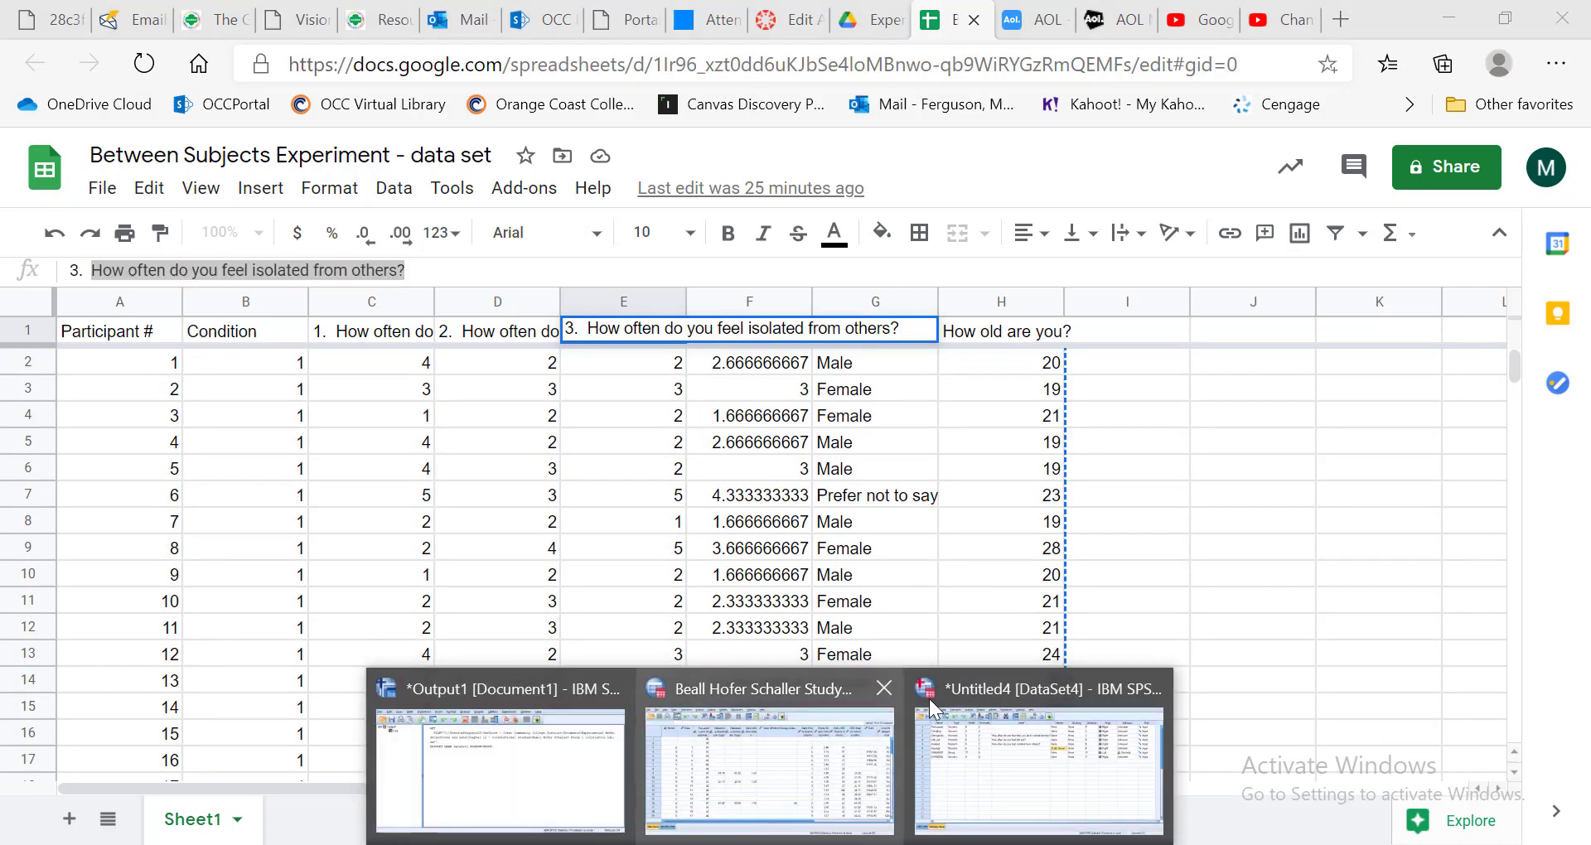
left_click(953, 689)
Rename VAR00007 to Sex and VAR00008 to Age; inspect Participant's Type settings without changing them
left_click(147, 317)
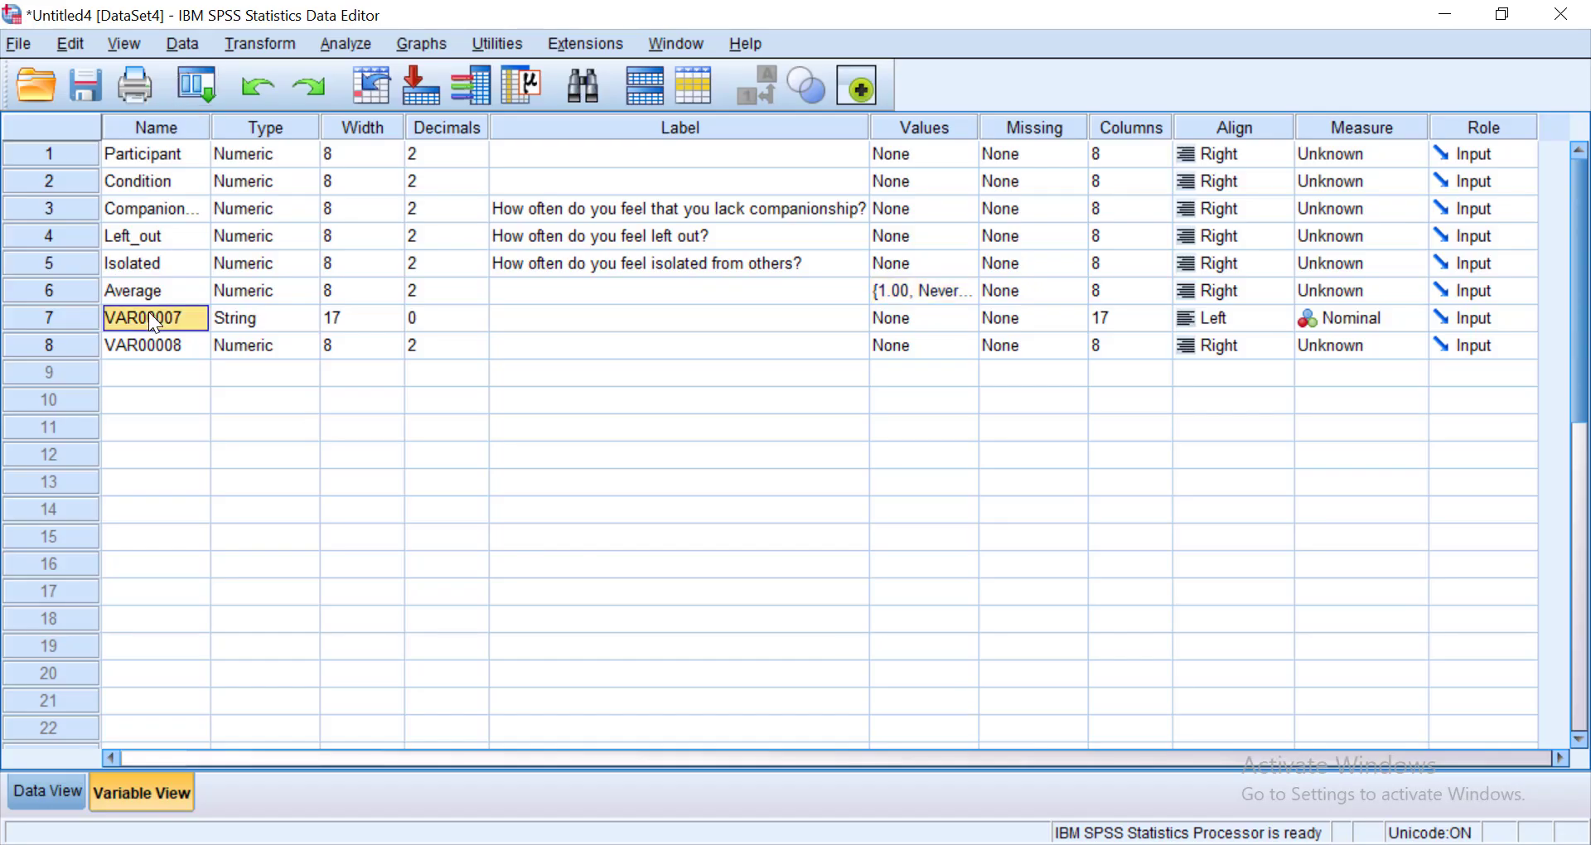
type("Sex")
left_click(146, 345)
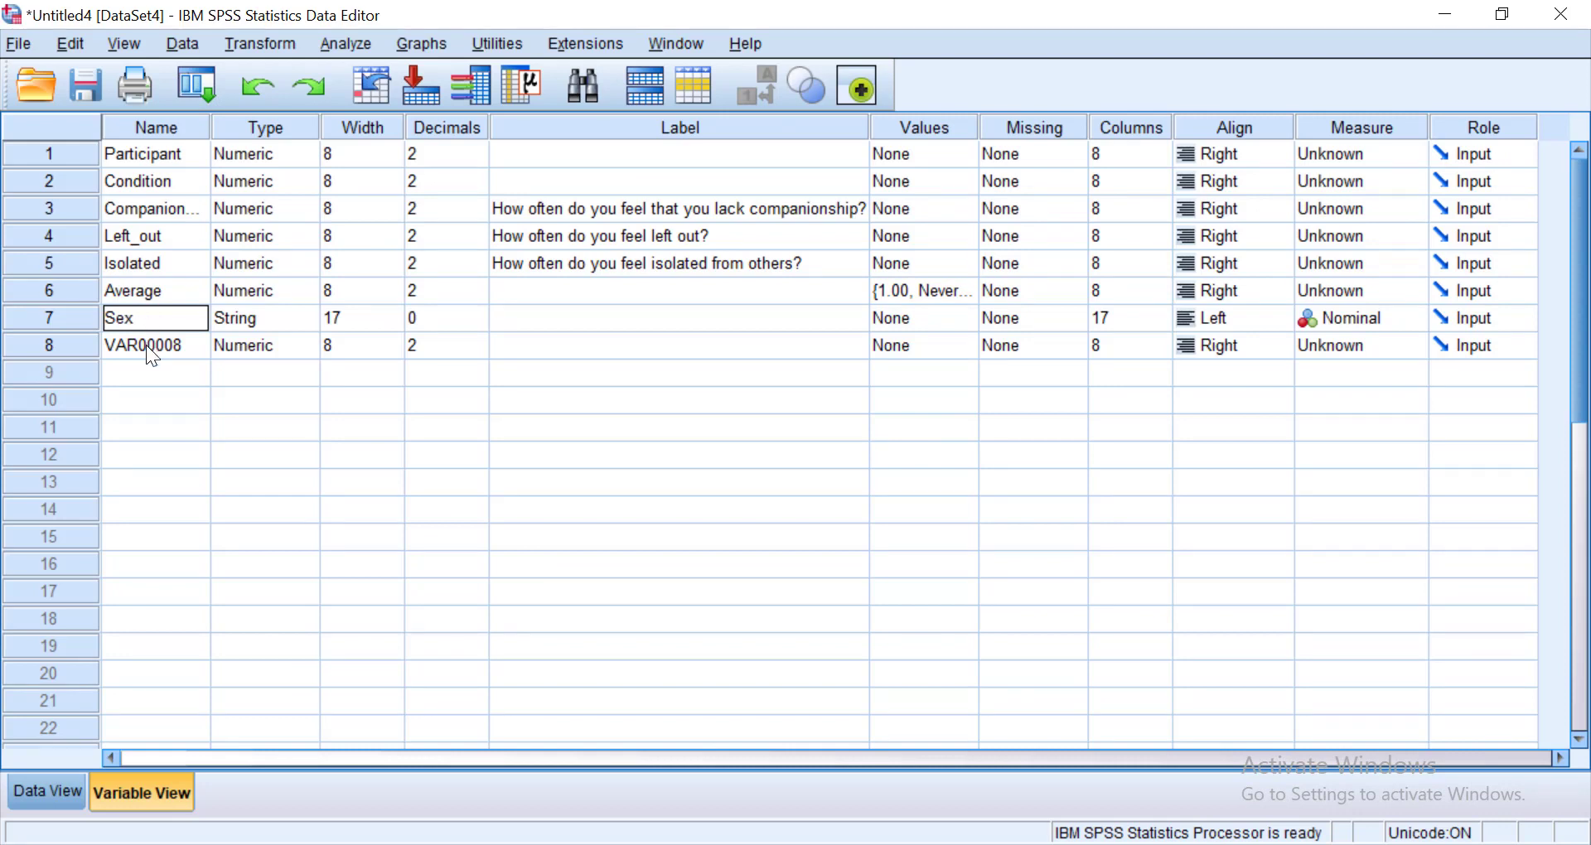
type("Av")
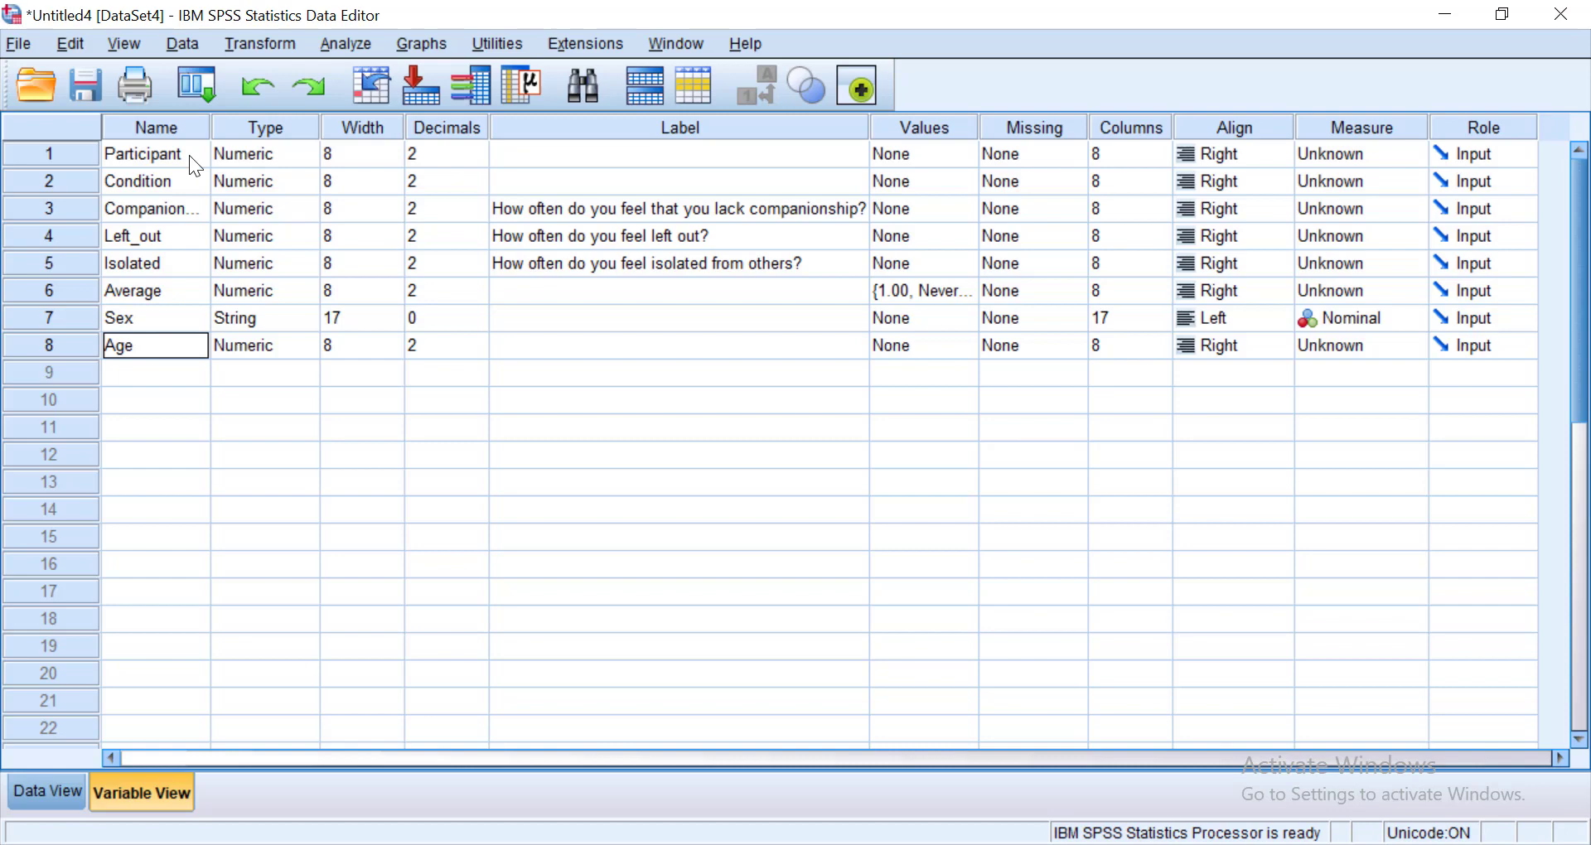
type("e")
left_click(254, 154)
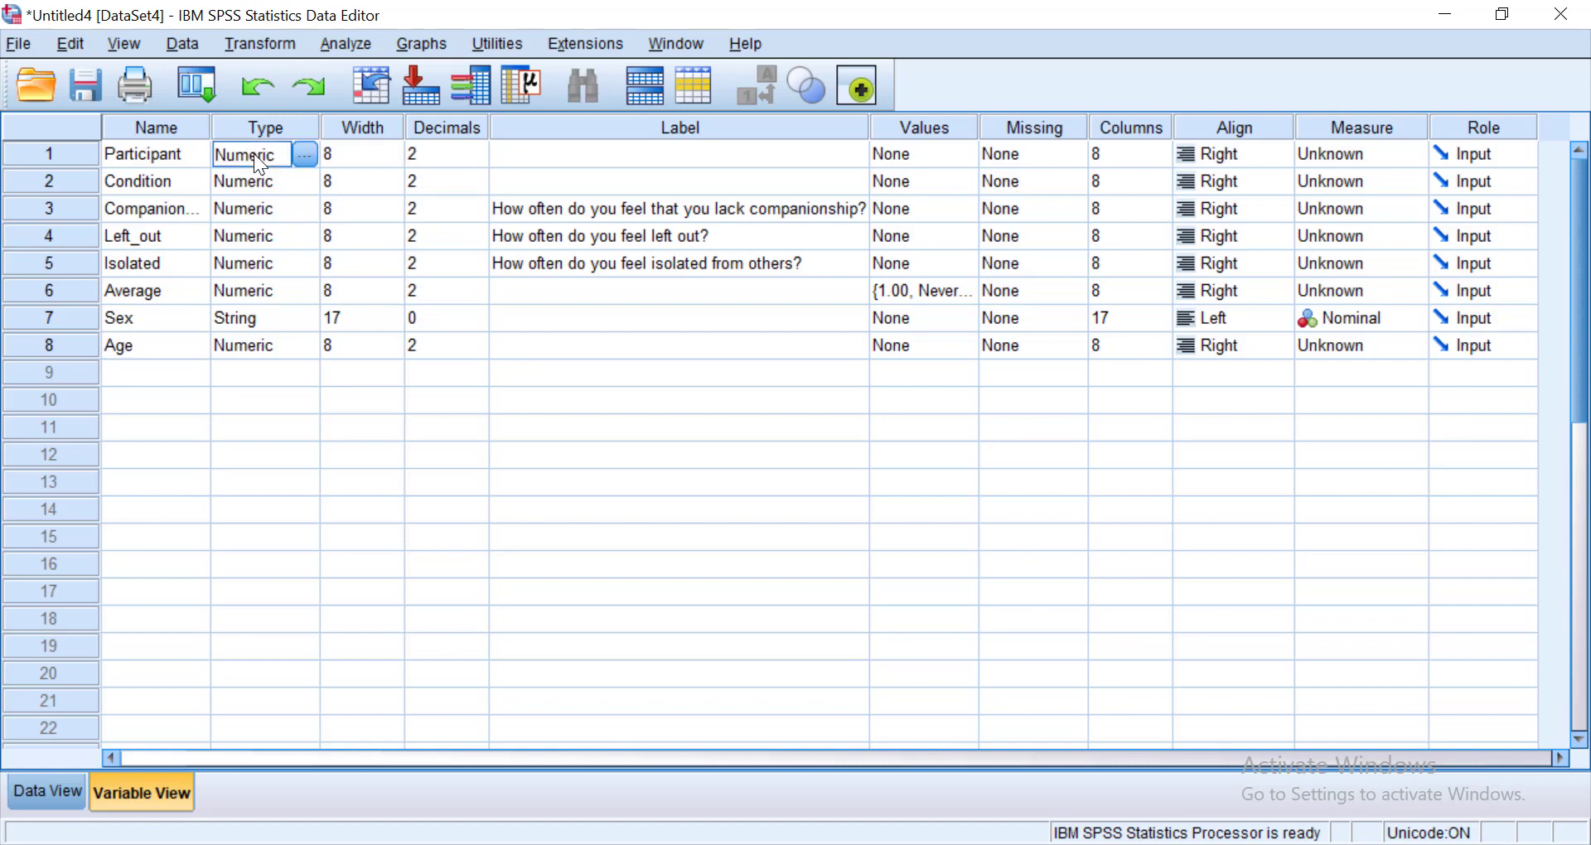
left_click(305, 155)
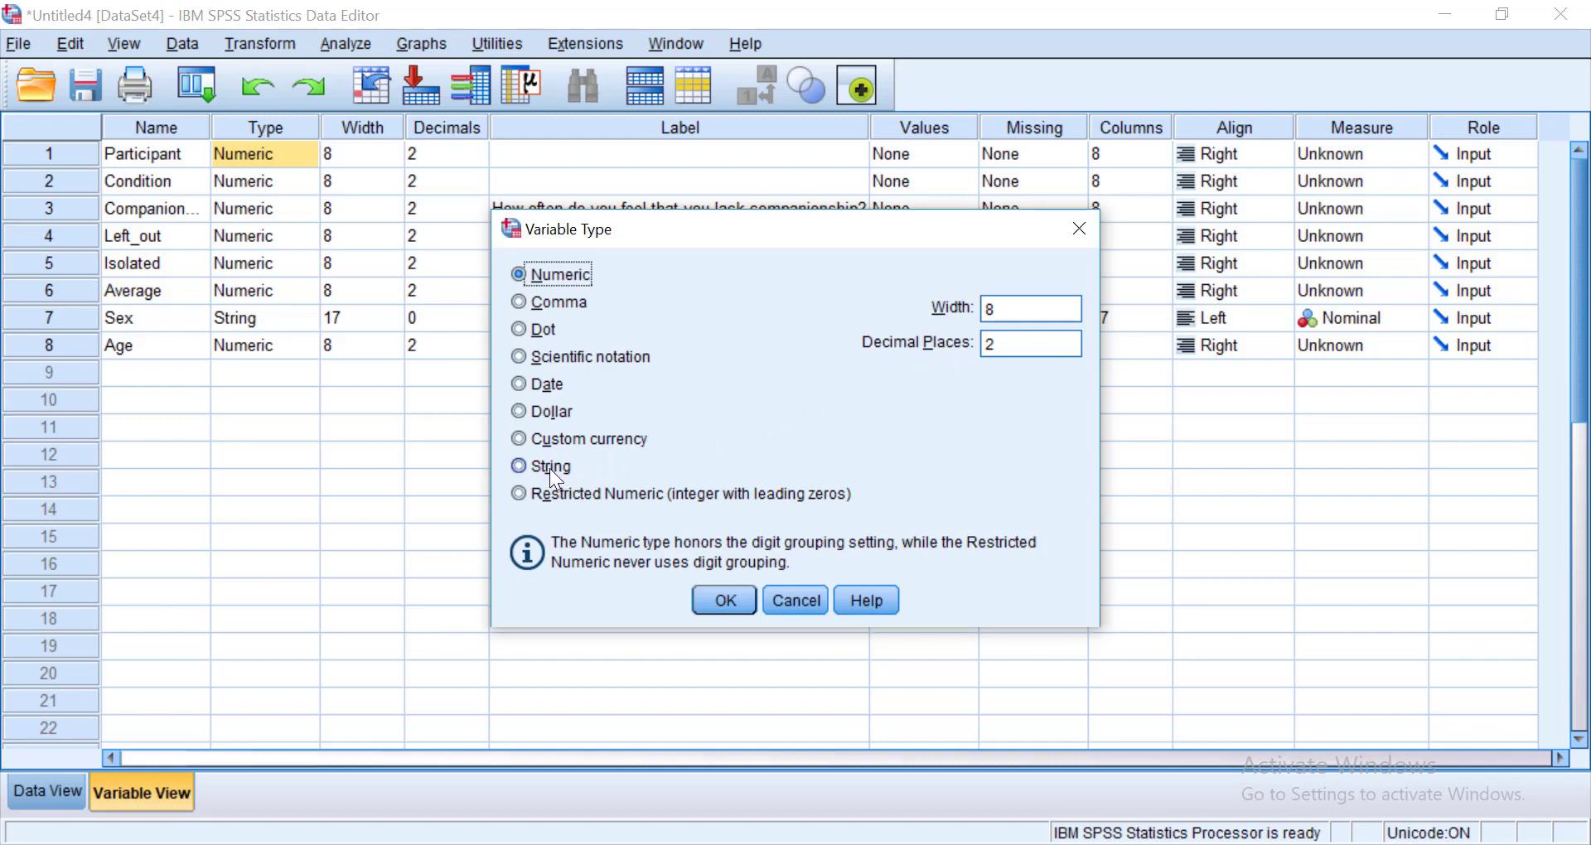
left_click(779, 600)
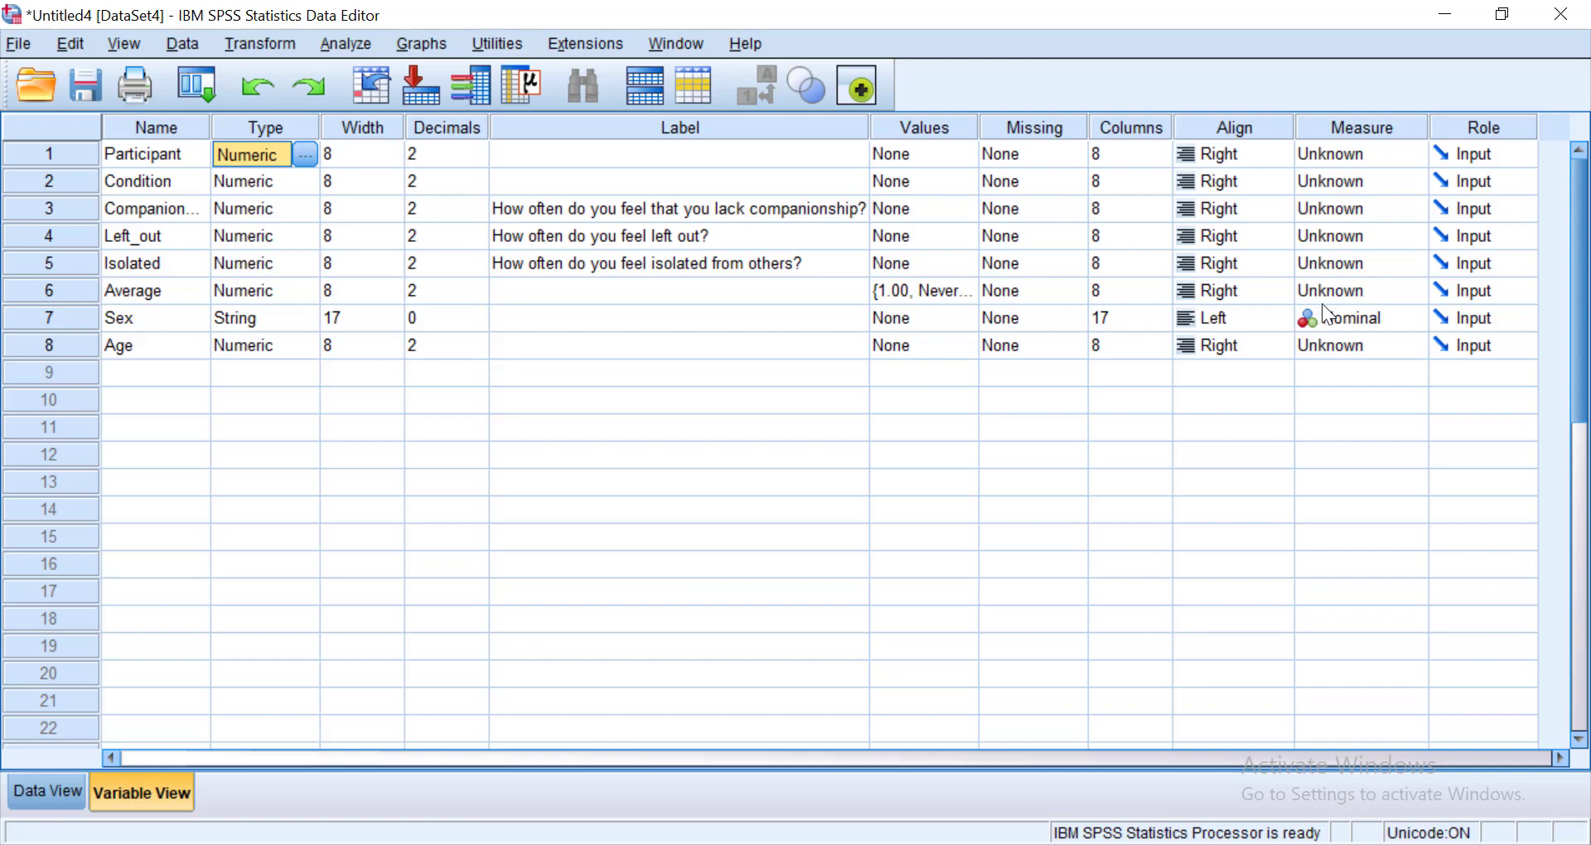
Set Participant's measurement level to Scale and Condition's to Nominal
left_click(1344, 158)
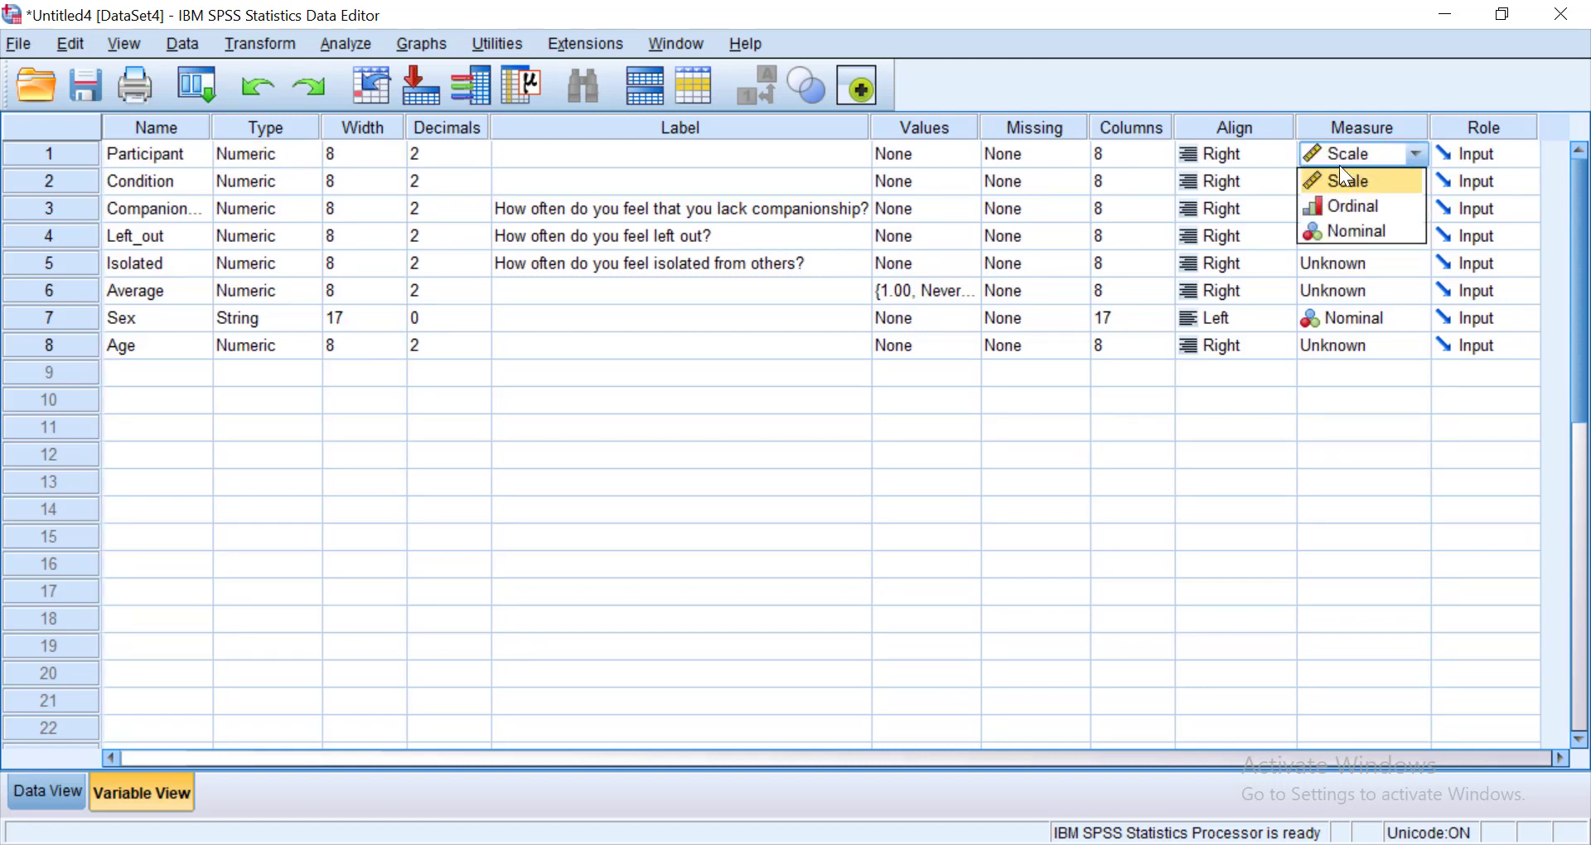
left_click(1336, 182)
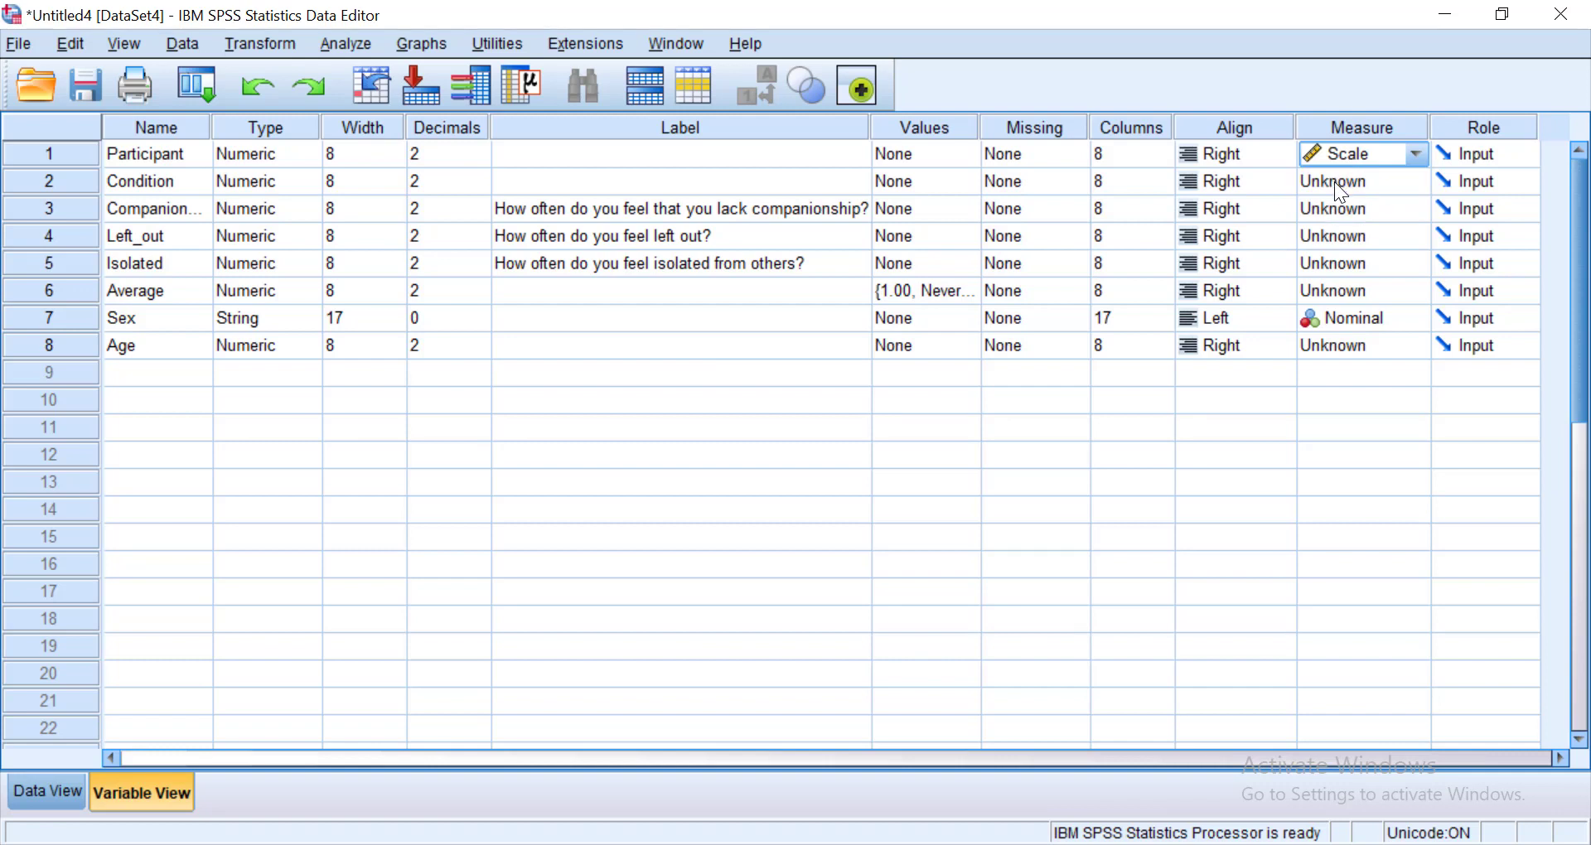
left_click(1335, 184)
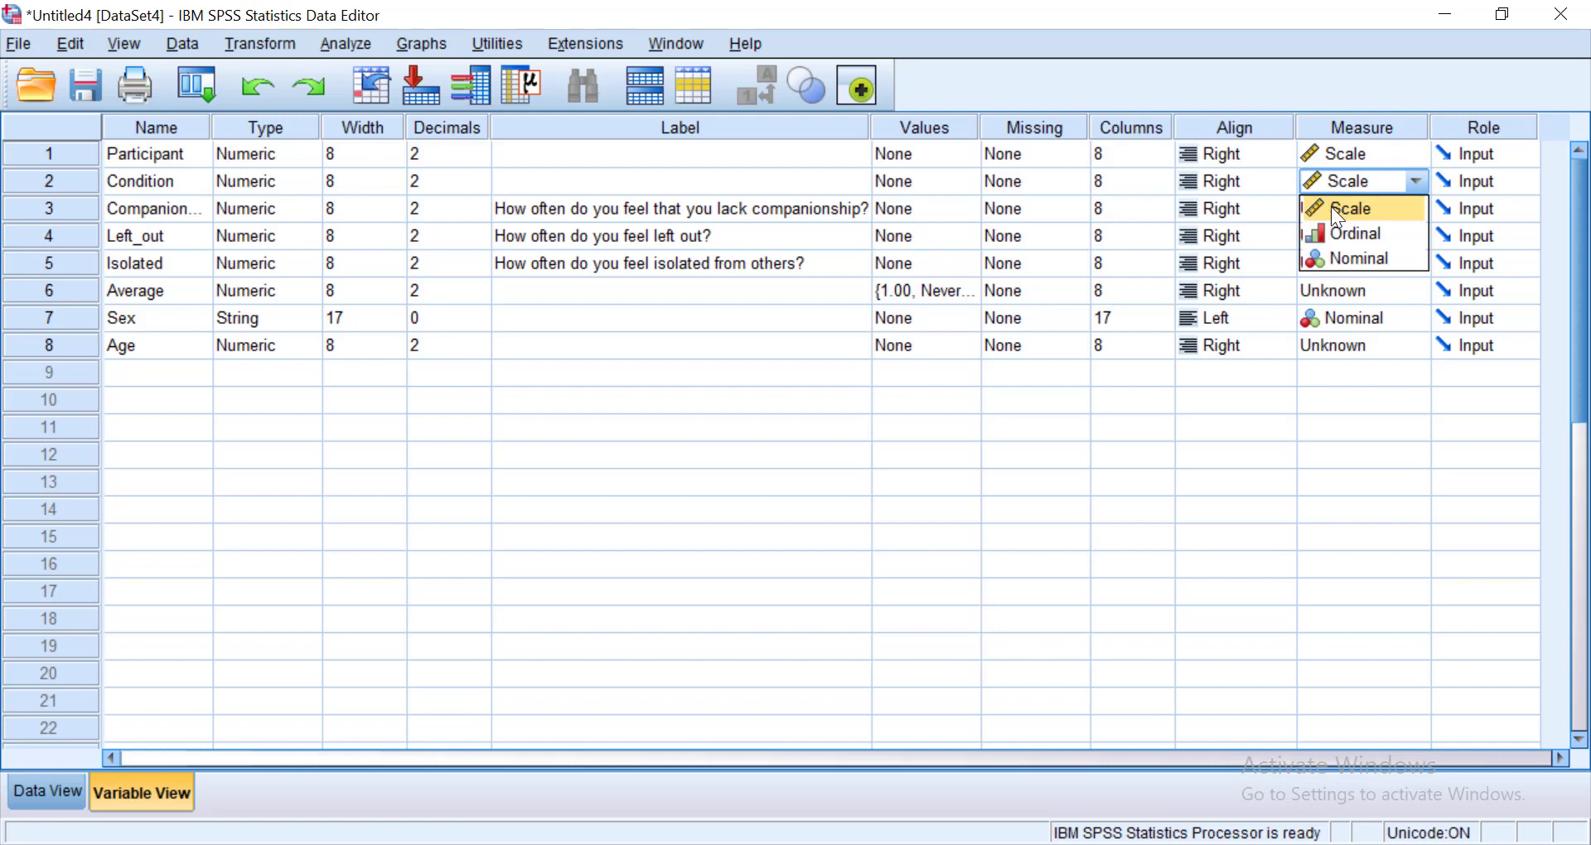
left_click(1333, 209)
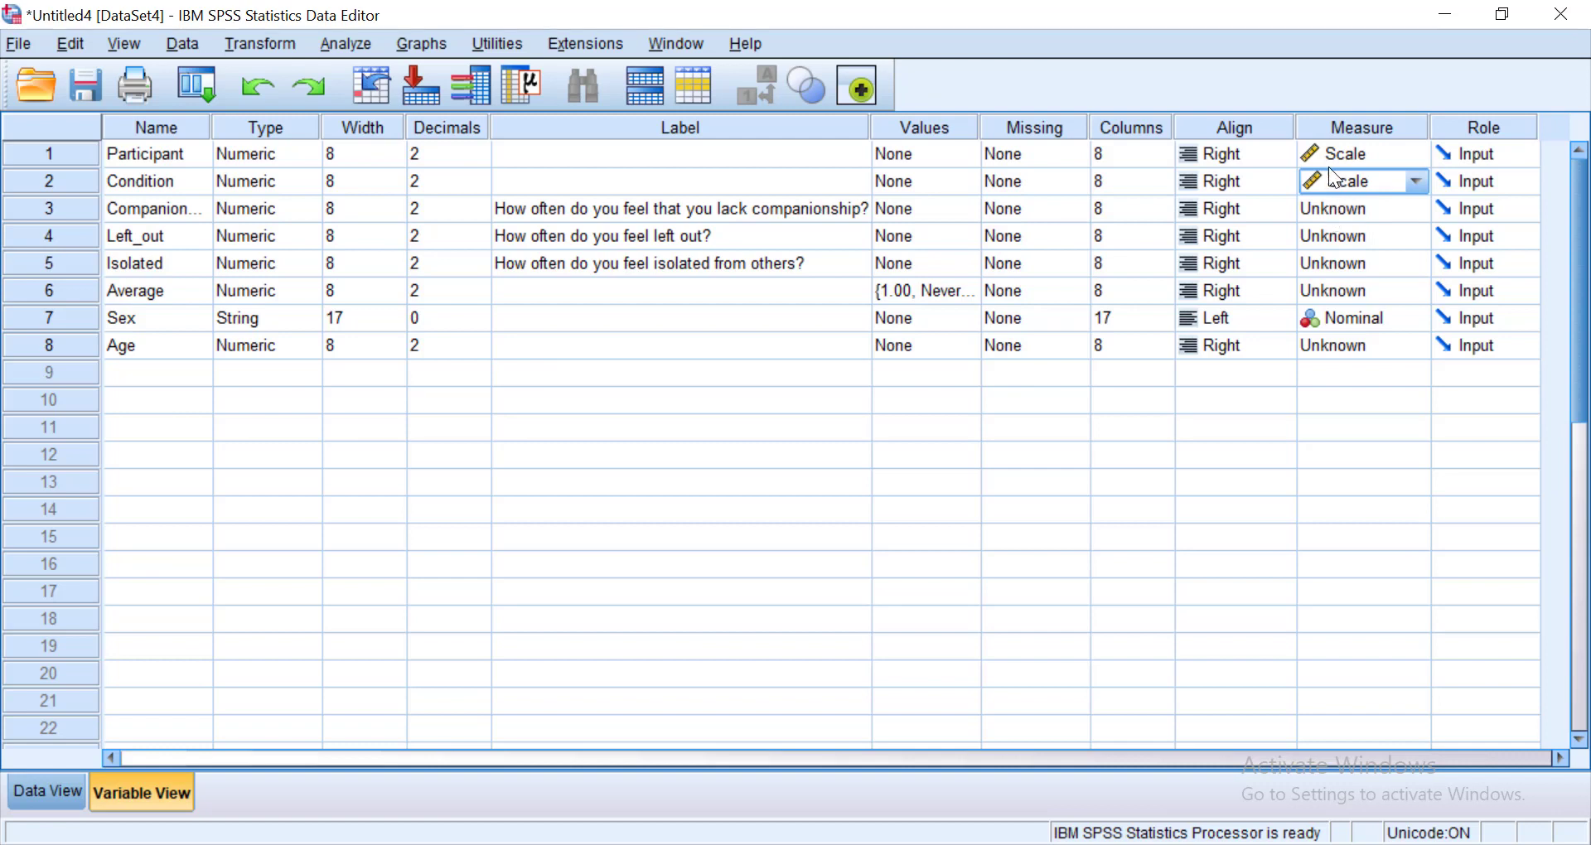
left_click(1329, 181)
left_click(1320, 271)
Set Companionship, Left_out, Isolated and Average to the Scale measurement level
left_click(1331, 212)
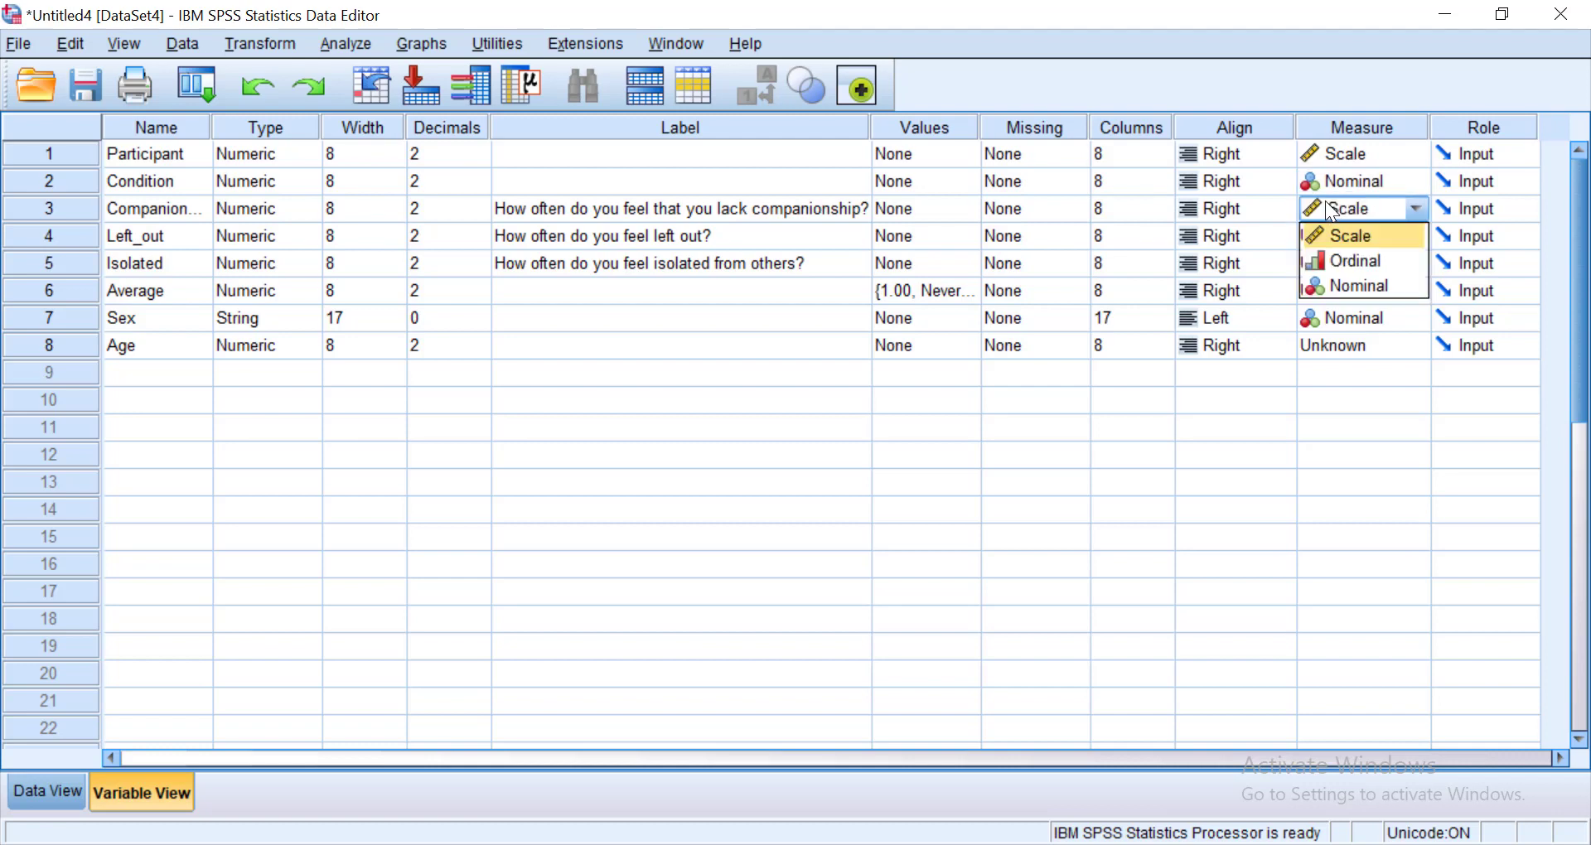
left_click(1335, 237)
left_click(1329, 234)
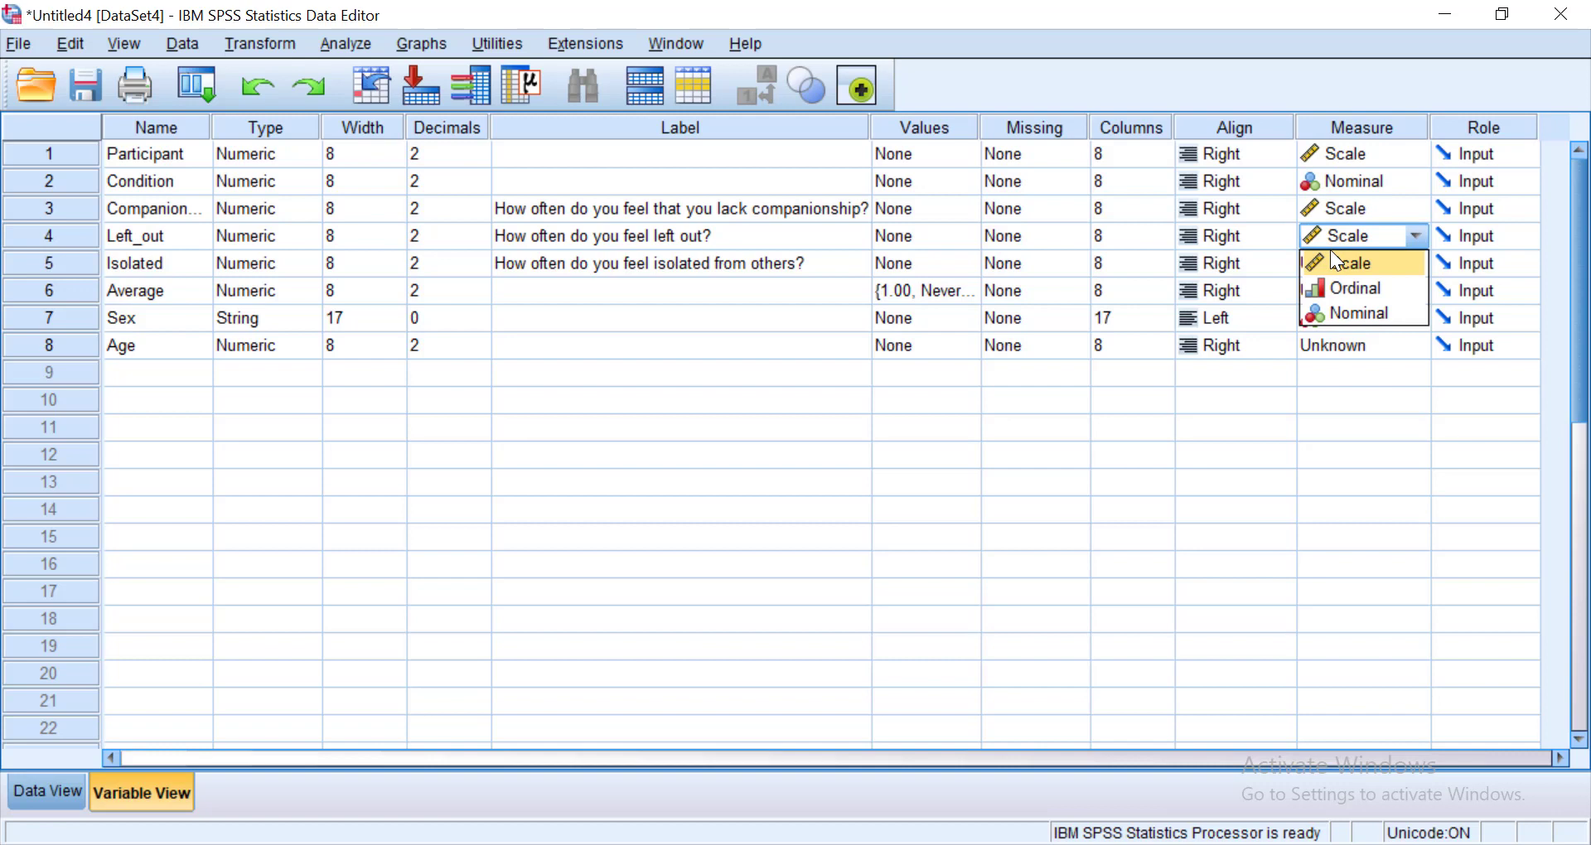
left_click(1330, 258)
left_click(1331, 262)
left_click(1332, 290)
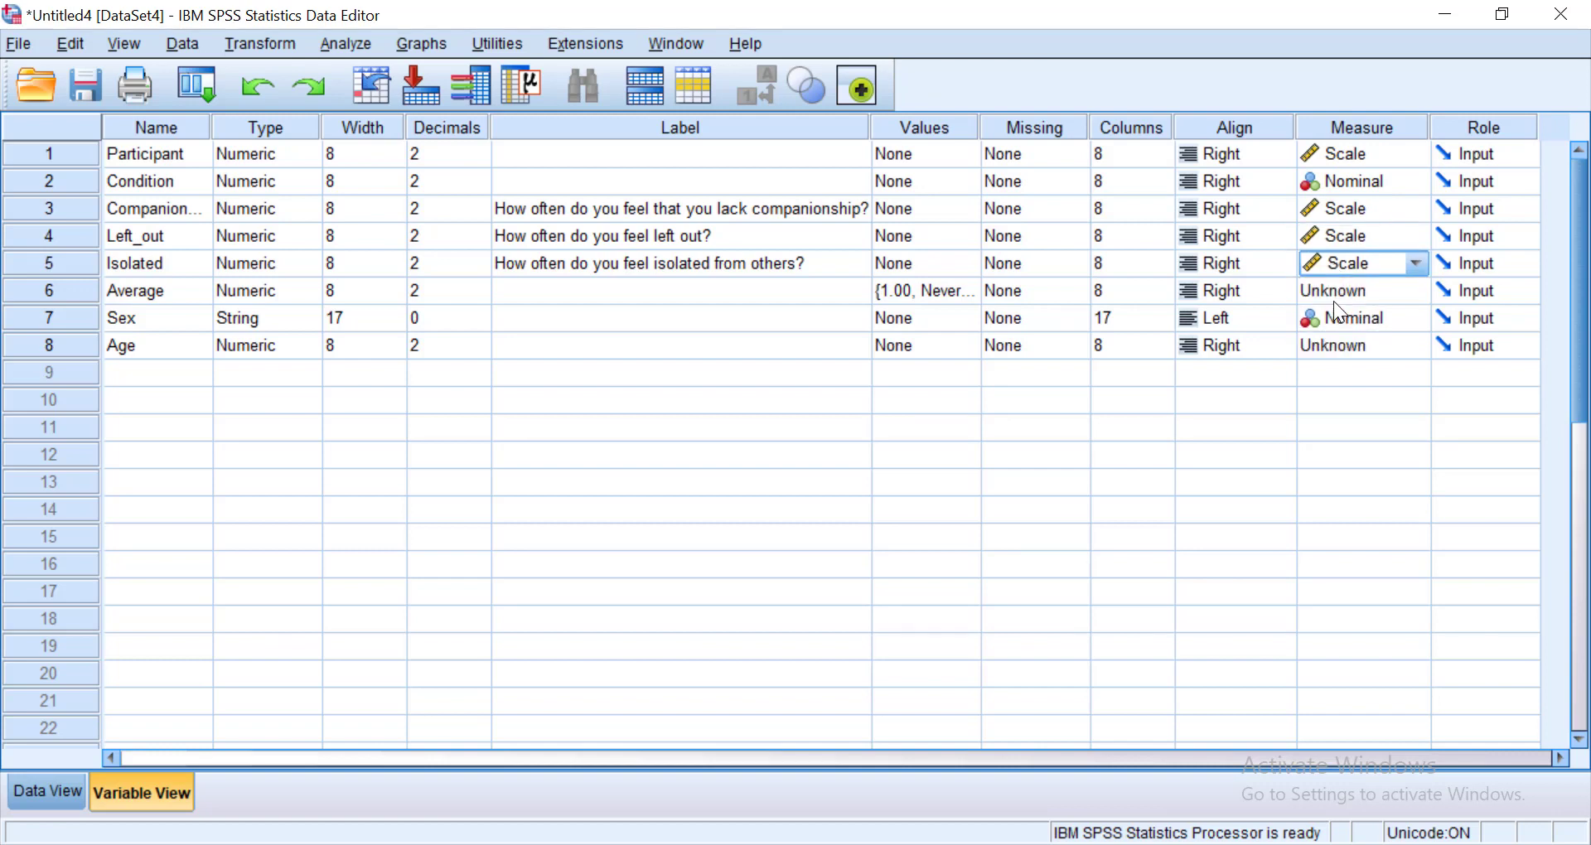
left_click(1331, 290)
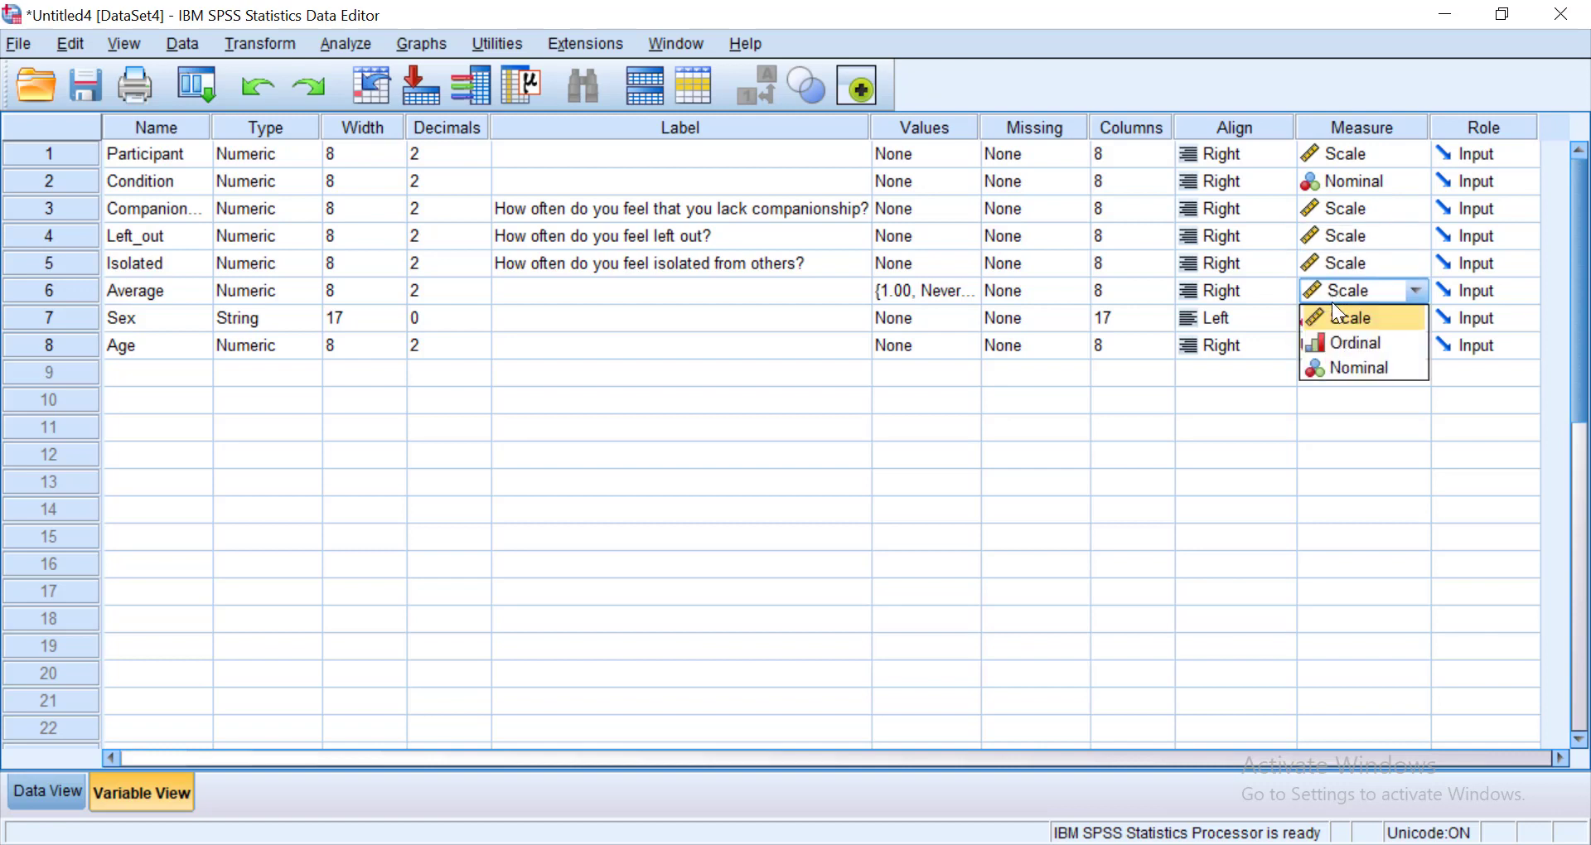
left_click(1337, 319)
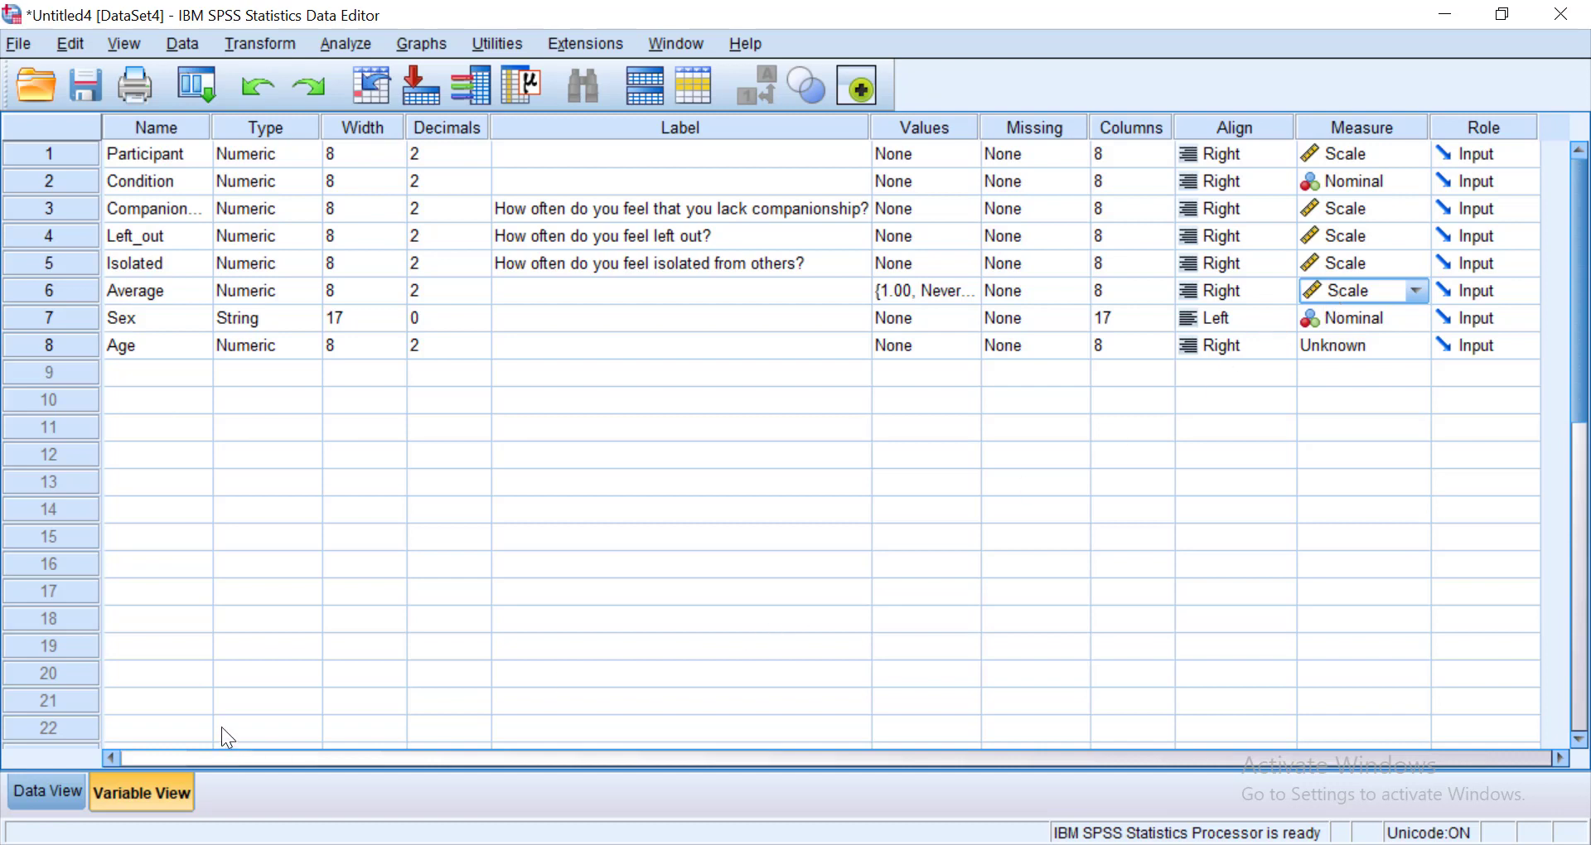
Switch to Data View, scroll through the cases to participant 54, and open Analyze > Compare Means
left_click(45, 794)
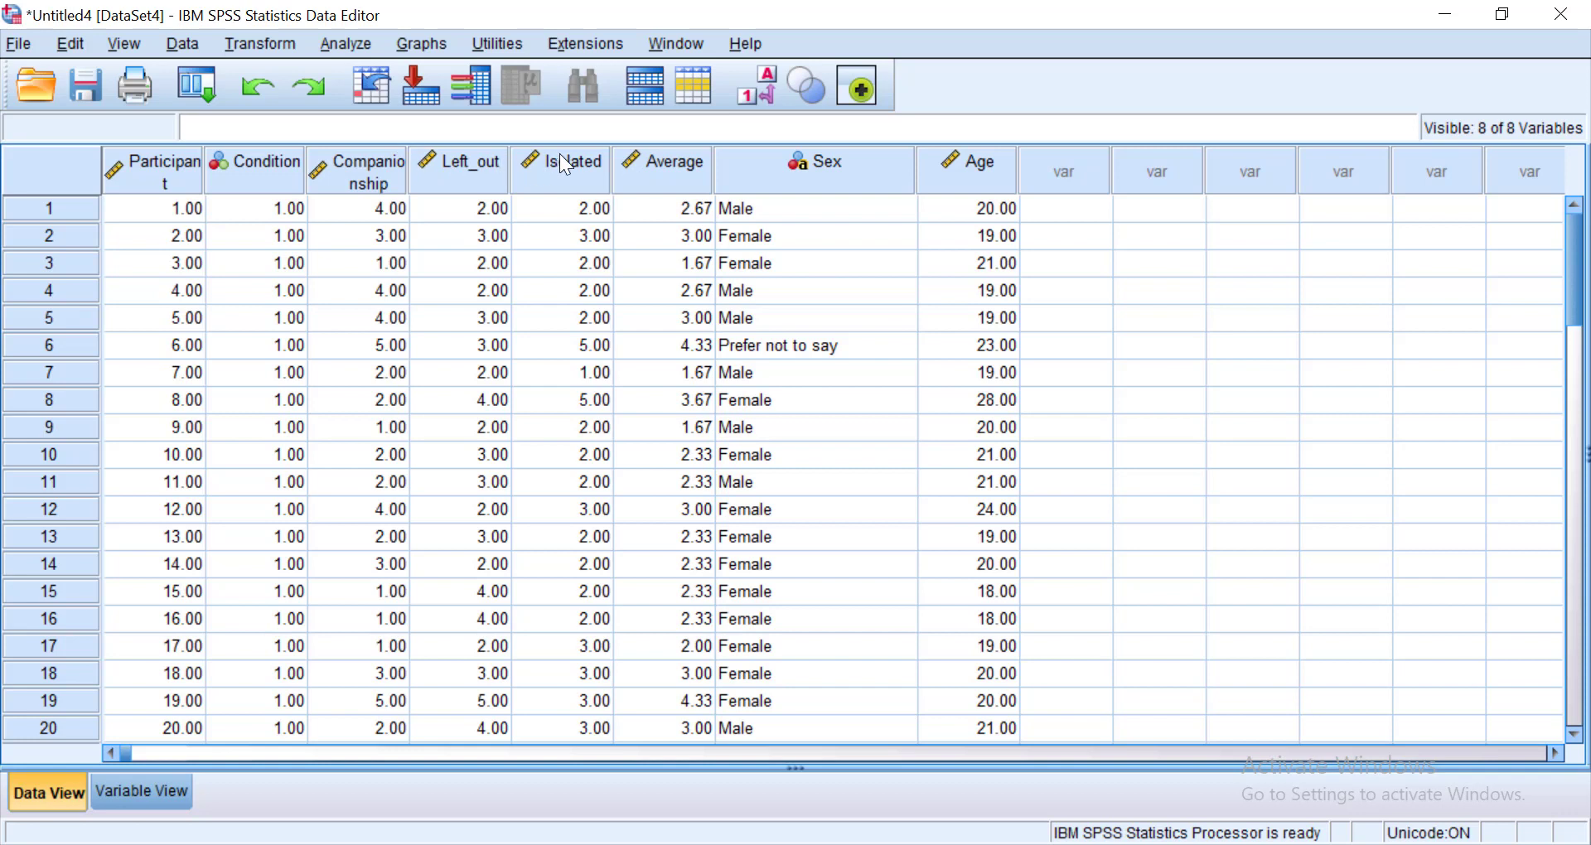
mouse_move(661, 167)
scroll(673, 295, "down", 3)
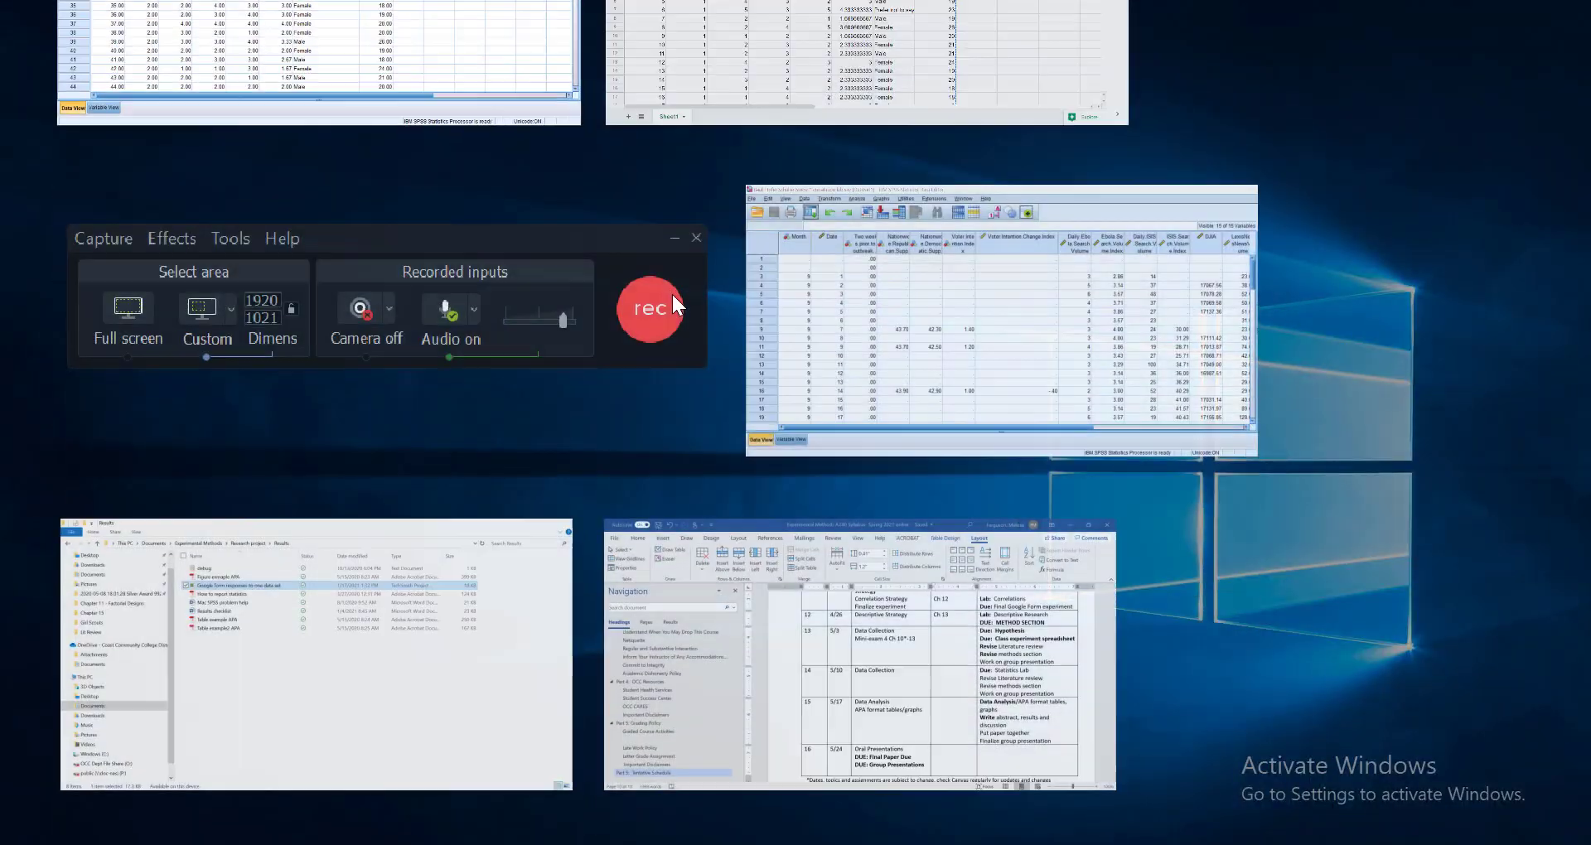
scroll(548, 137, "up", 2)
left_click(517, 284)
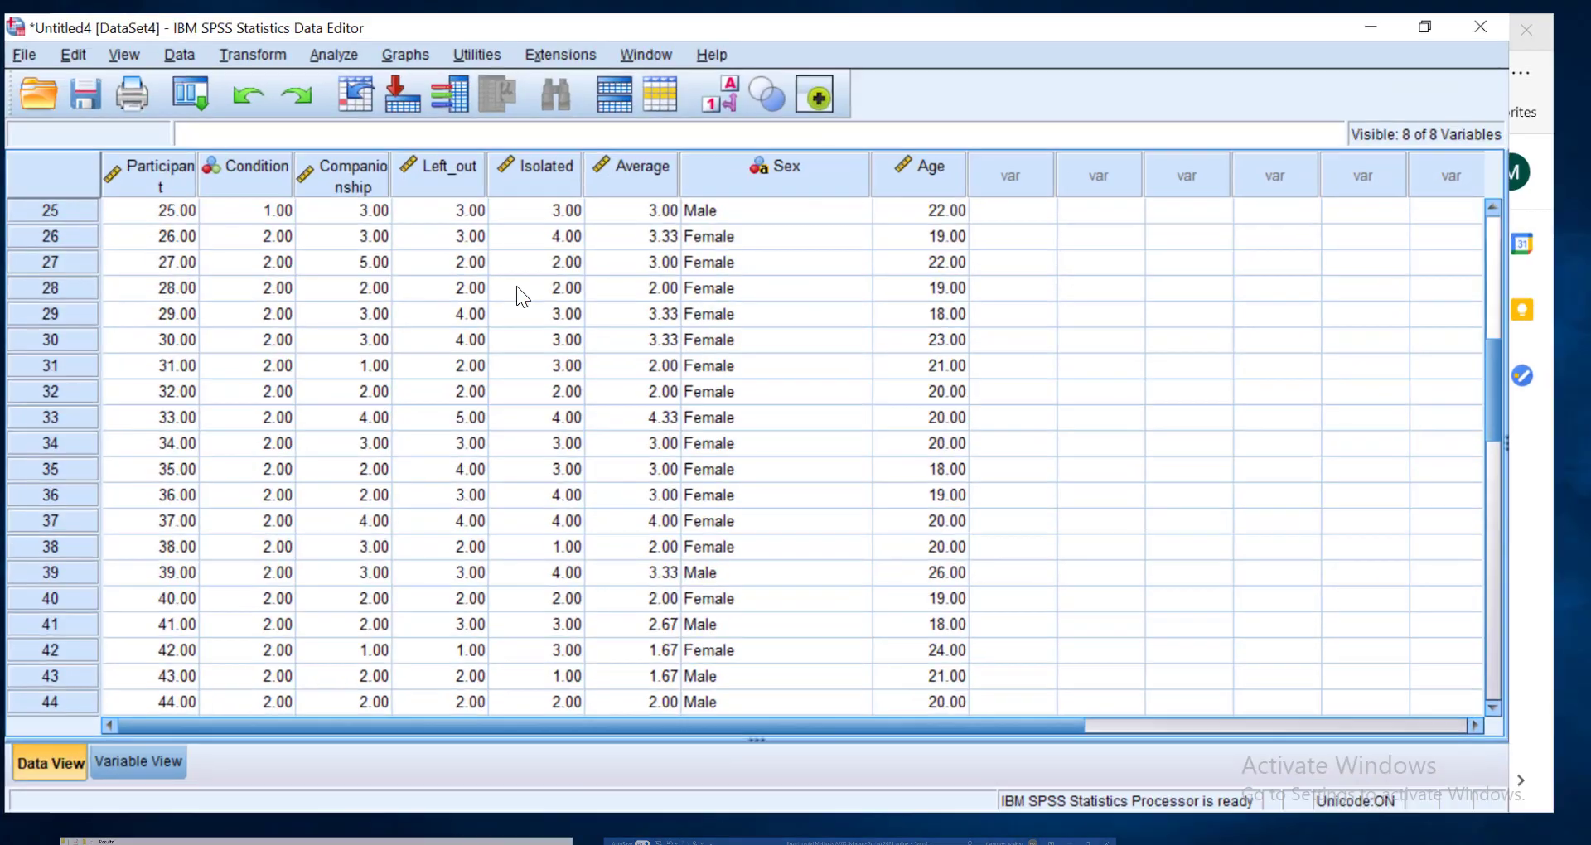
scroll(496, 485, "down", 2)
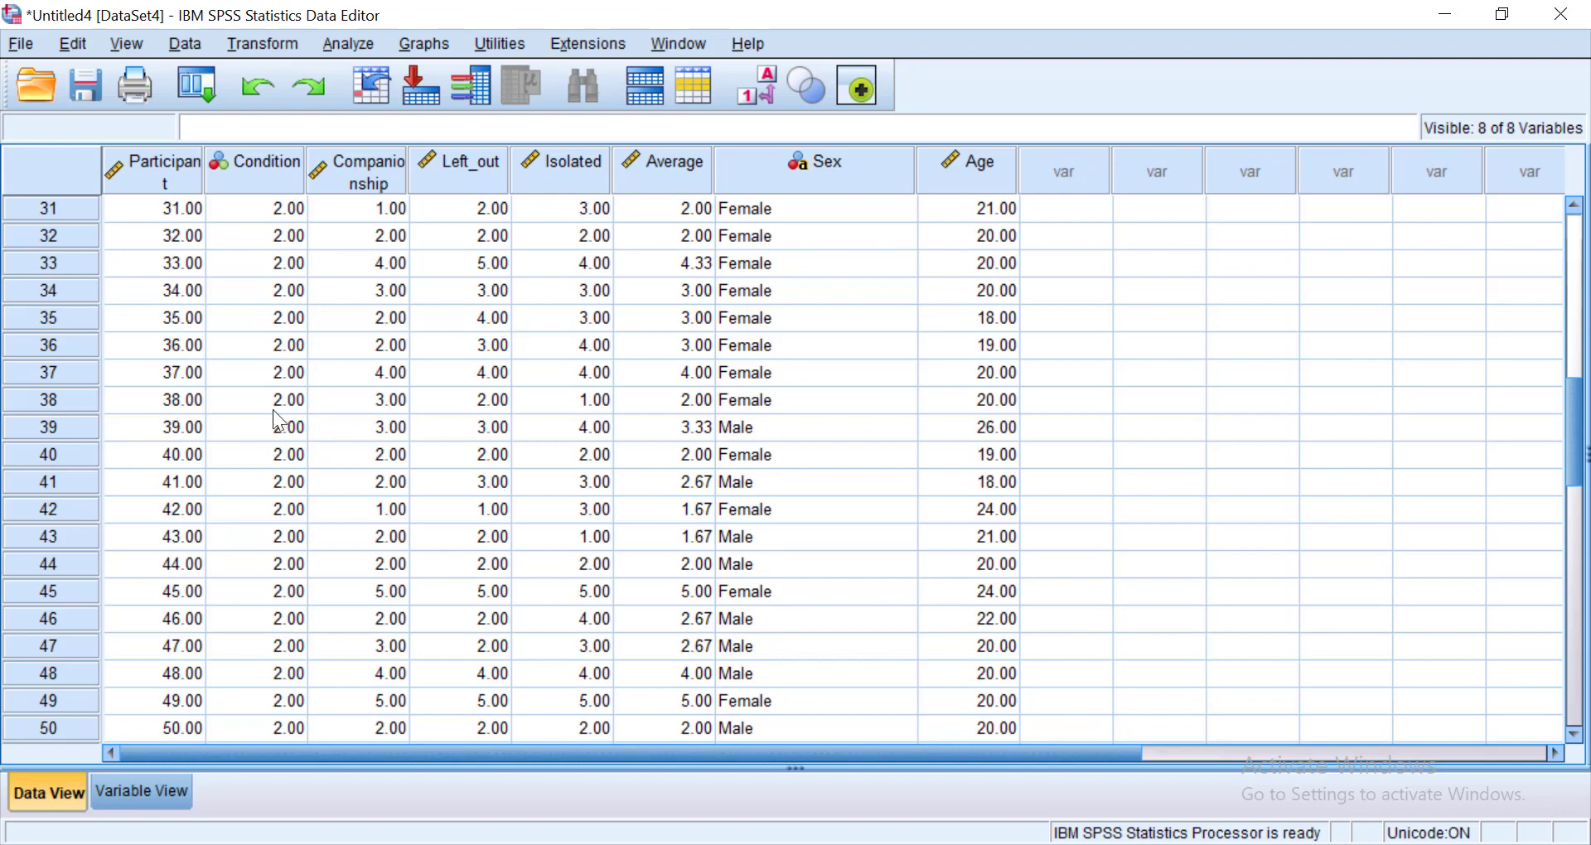
scroll(277, 421, "up", 6)
scroll(279, 421, "down", 12)
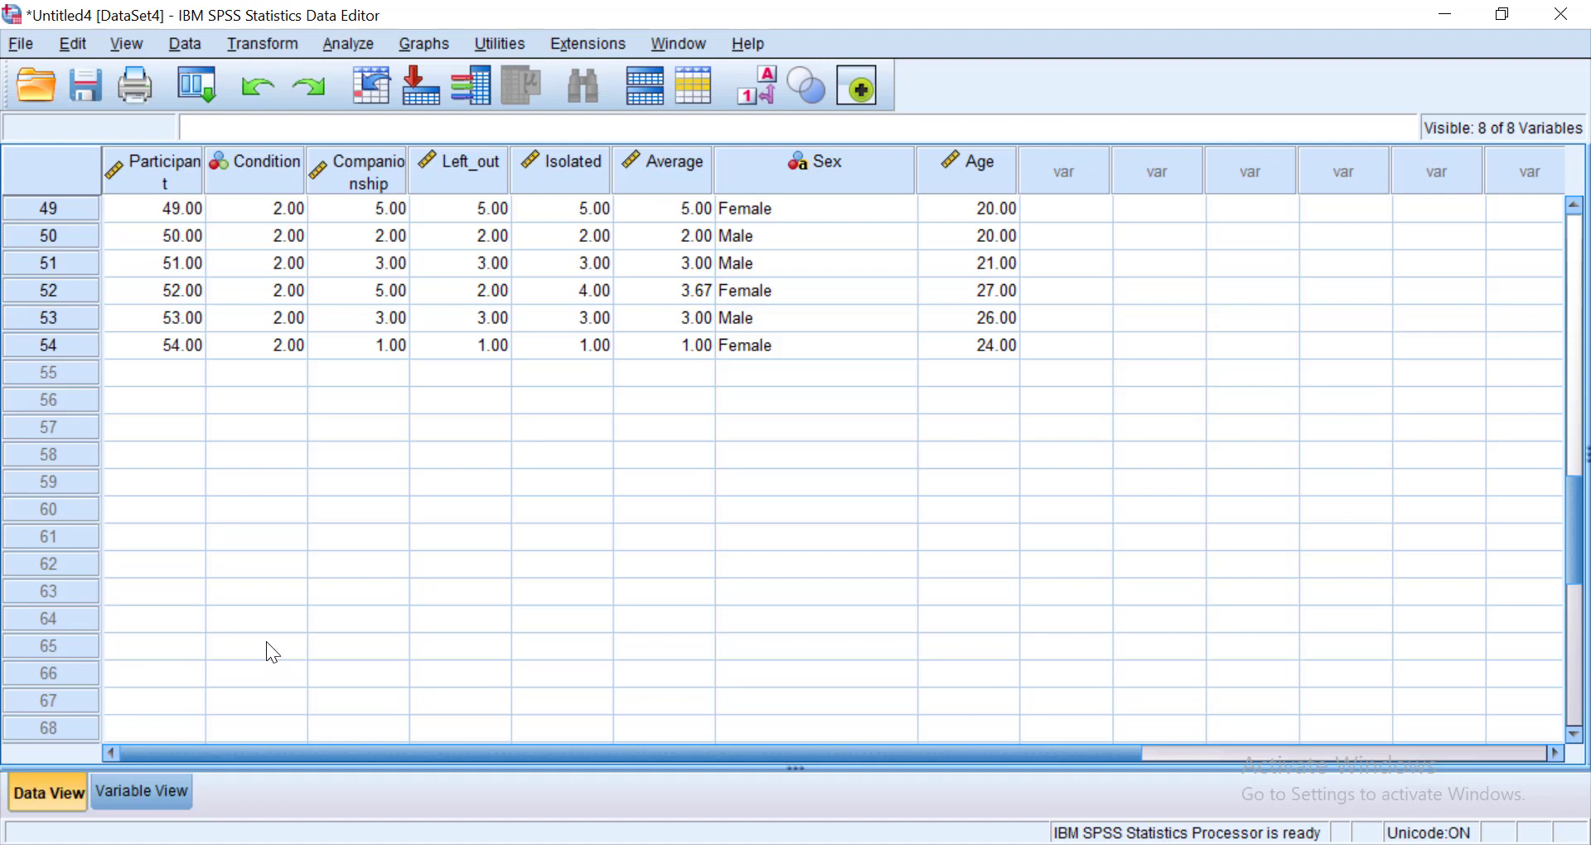
left_click(346, 46)
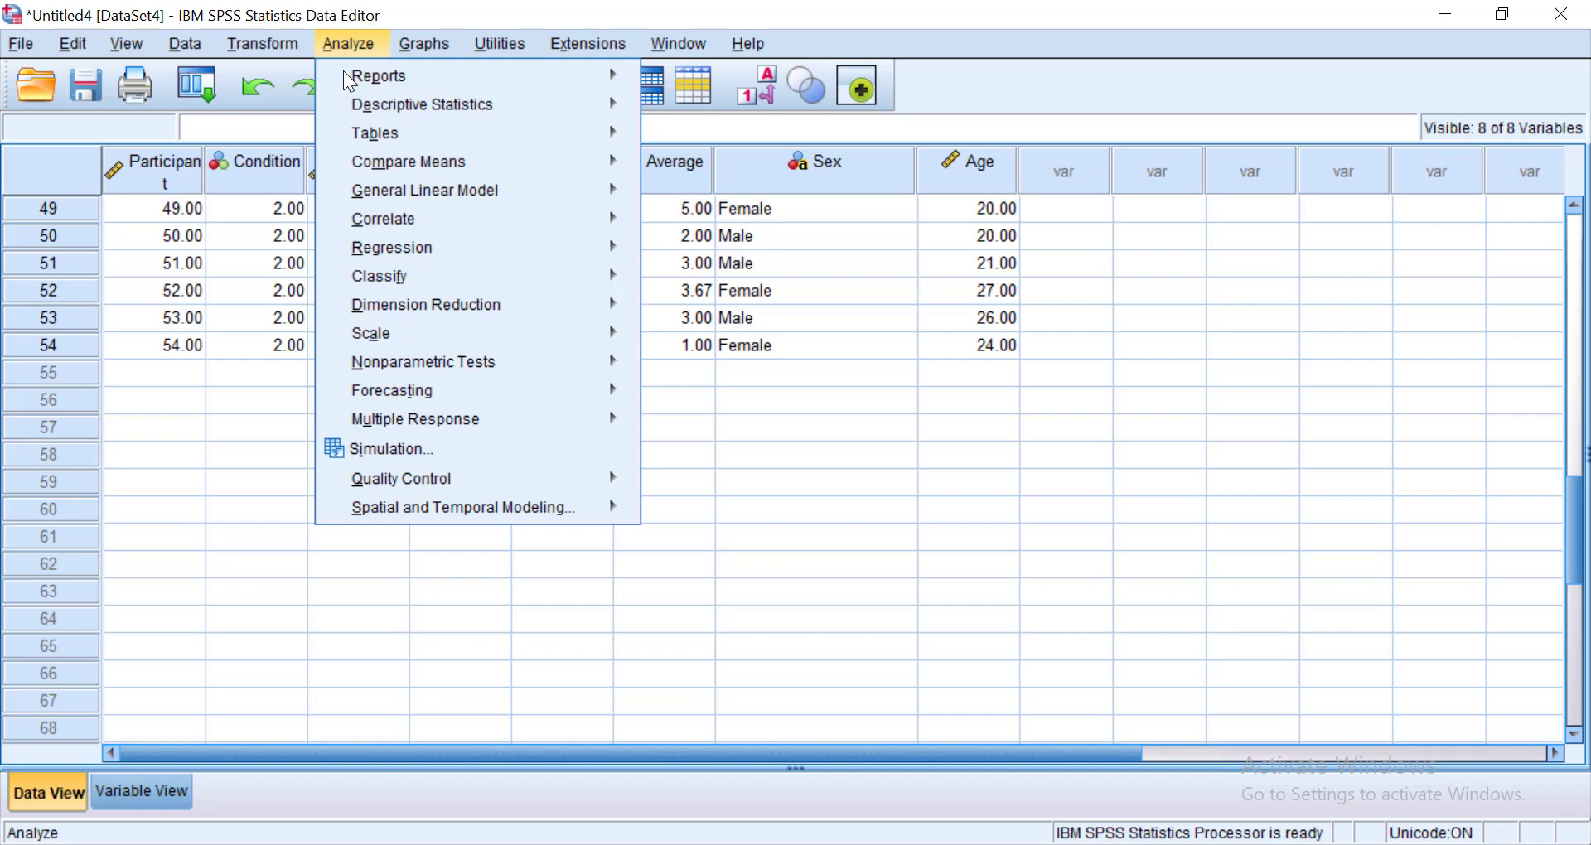
mouse_move(357, 165)
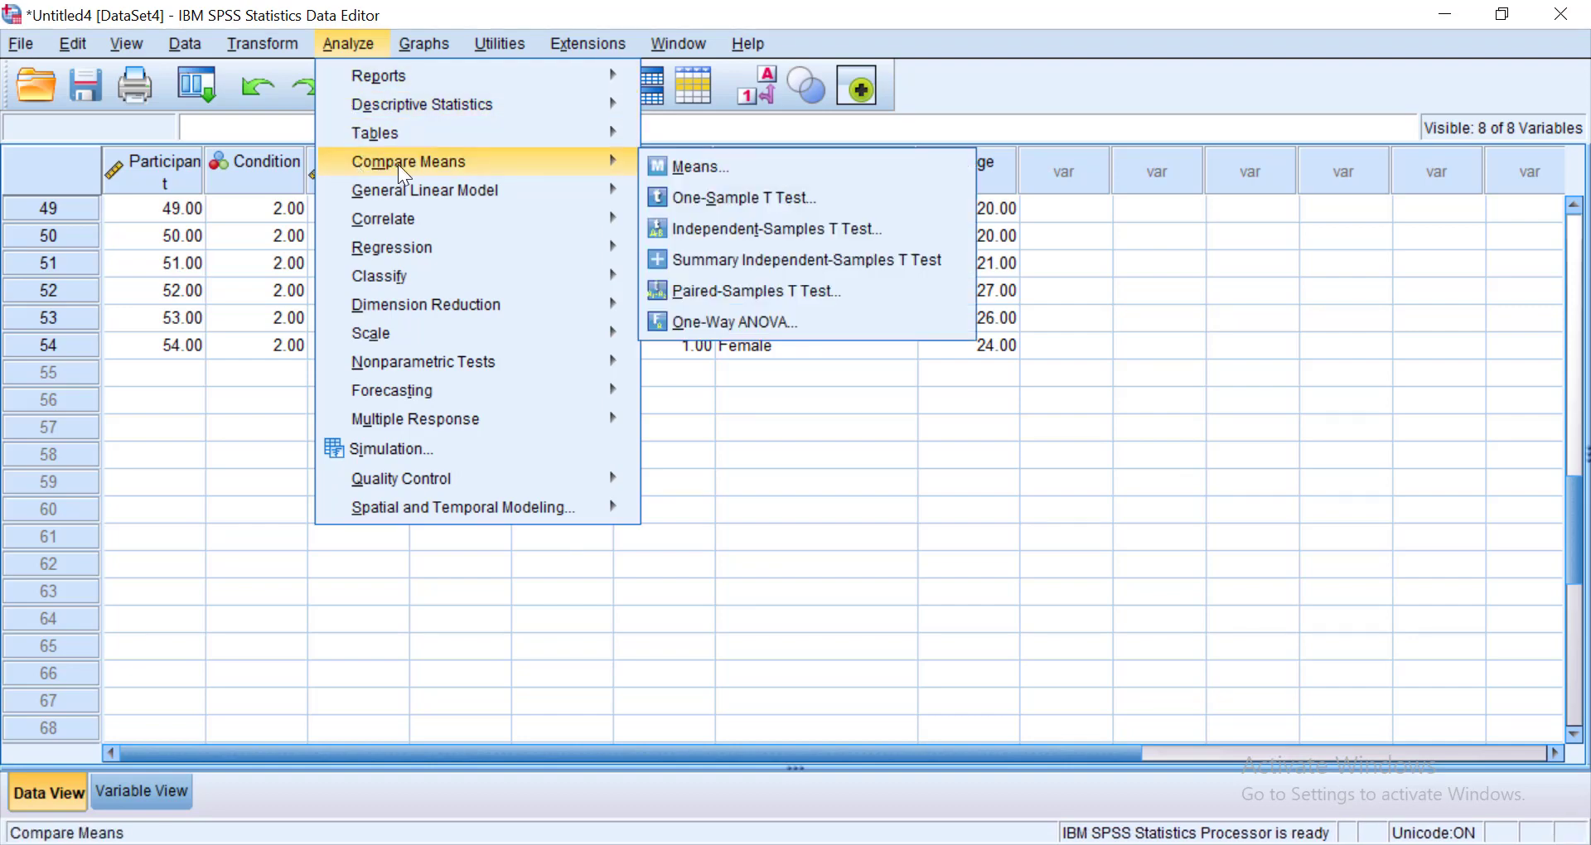
In One-Way ANOVA, make Average the dependent, Condition the factor, and tick Tukey post hoc
left_click(709, 321)
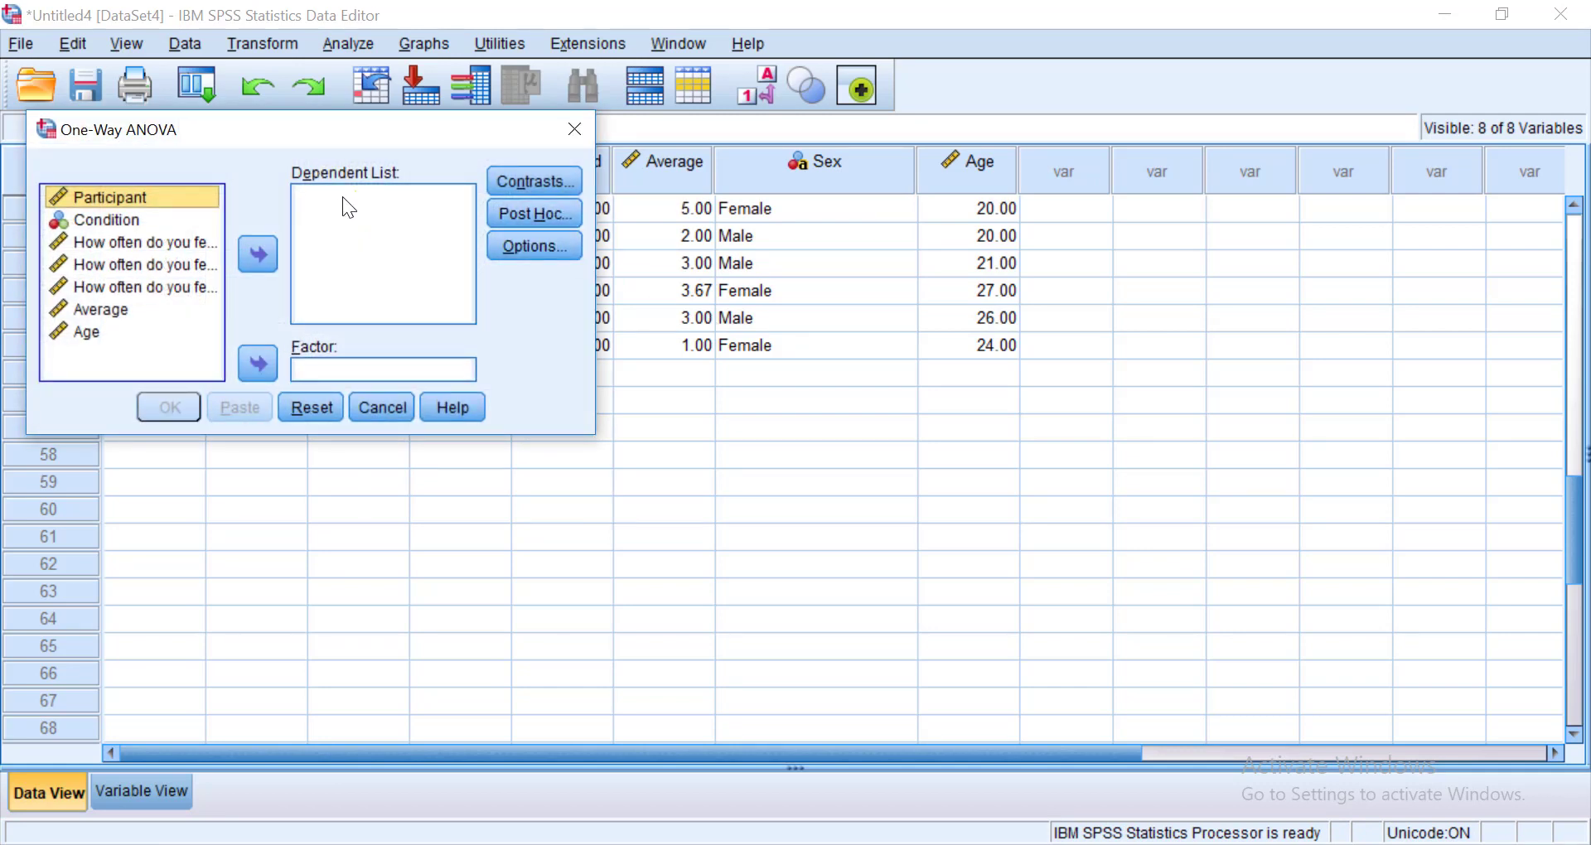
left_click(101, 309)
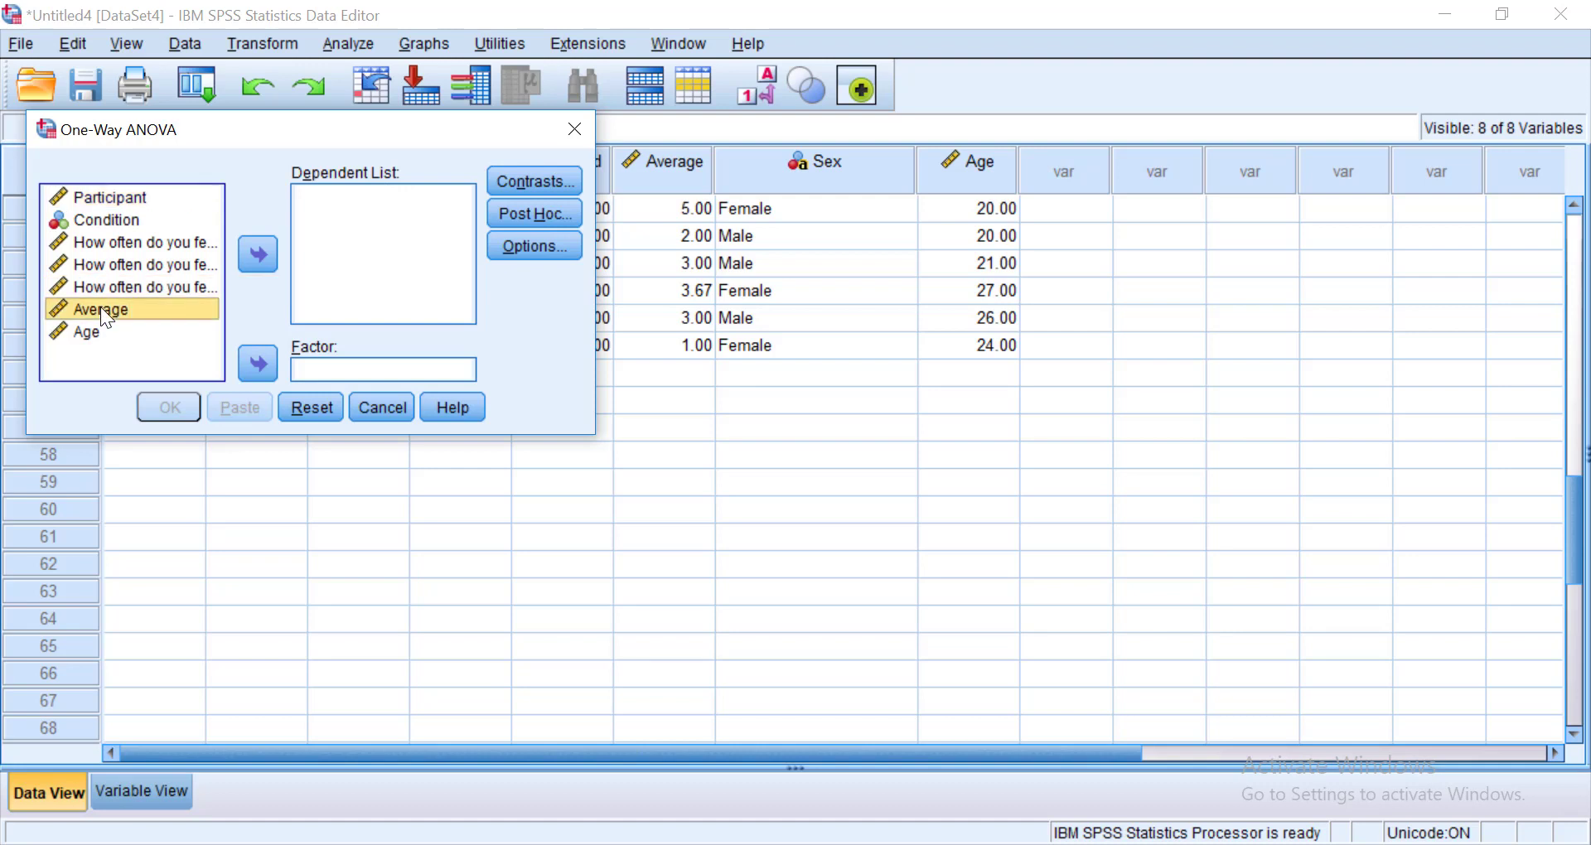
left_click(257, 256)
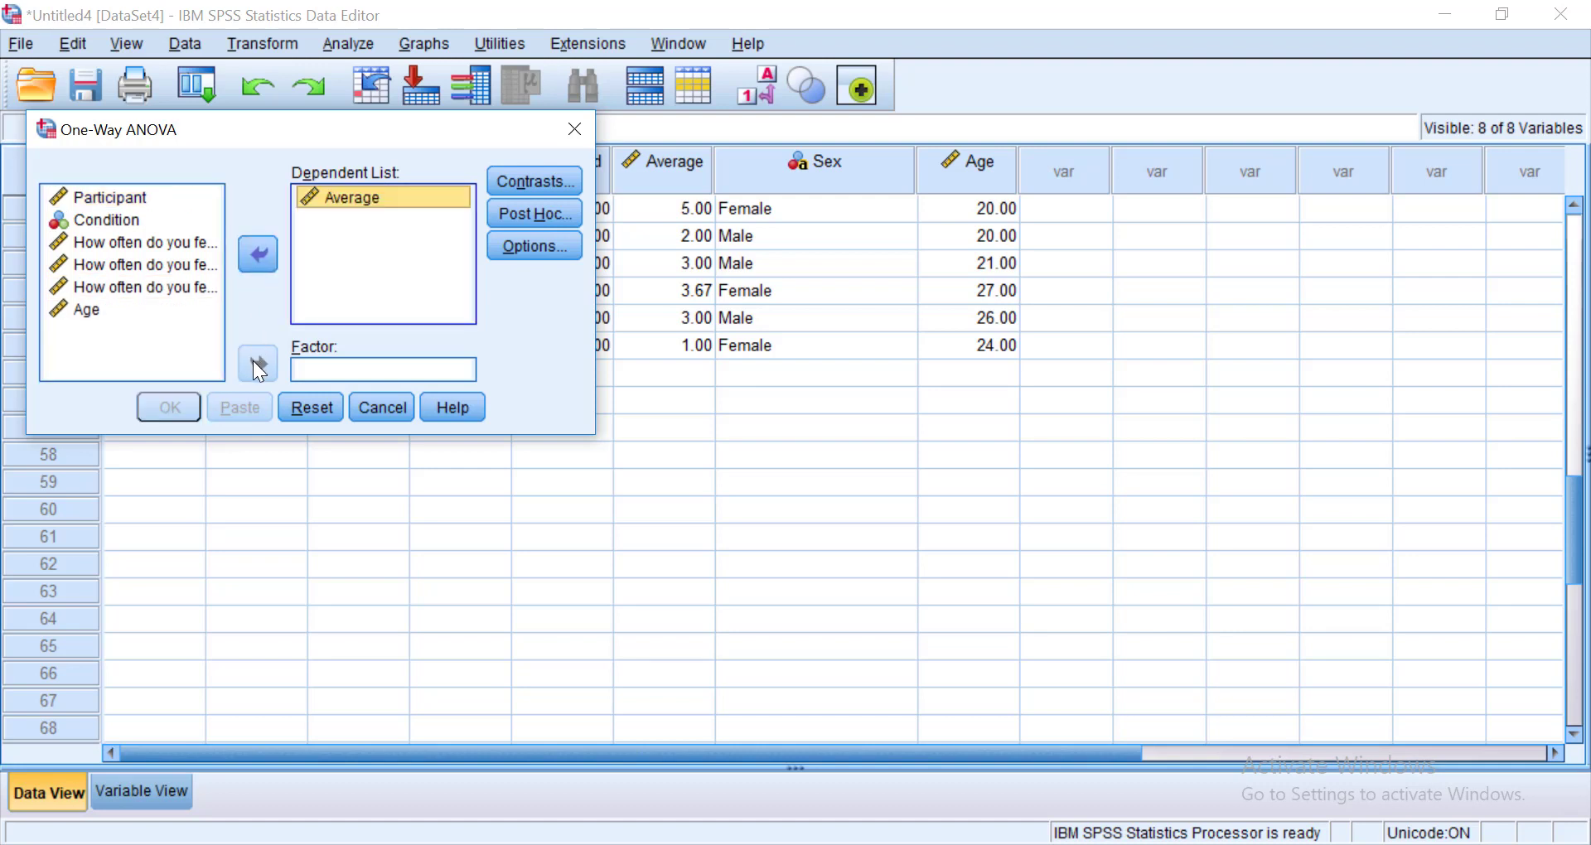
left_click(99, 220)
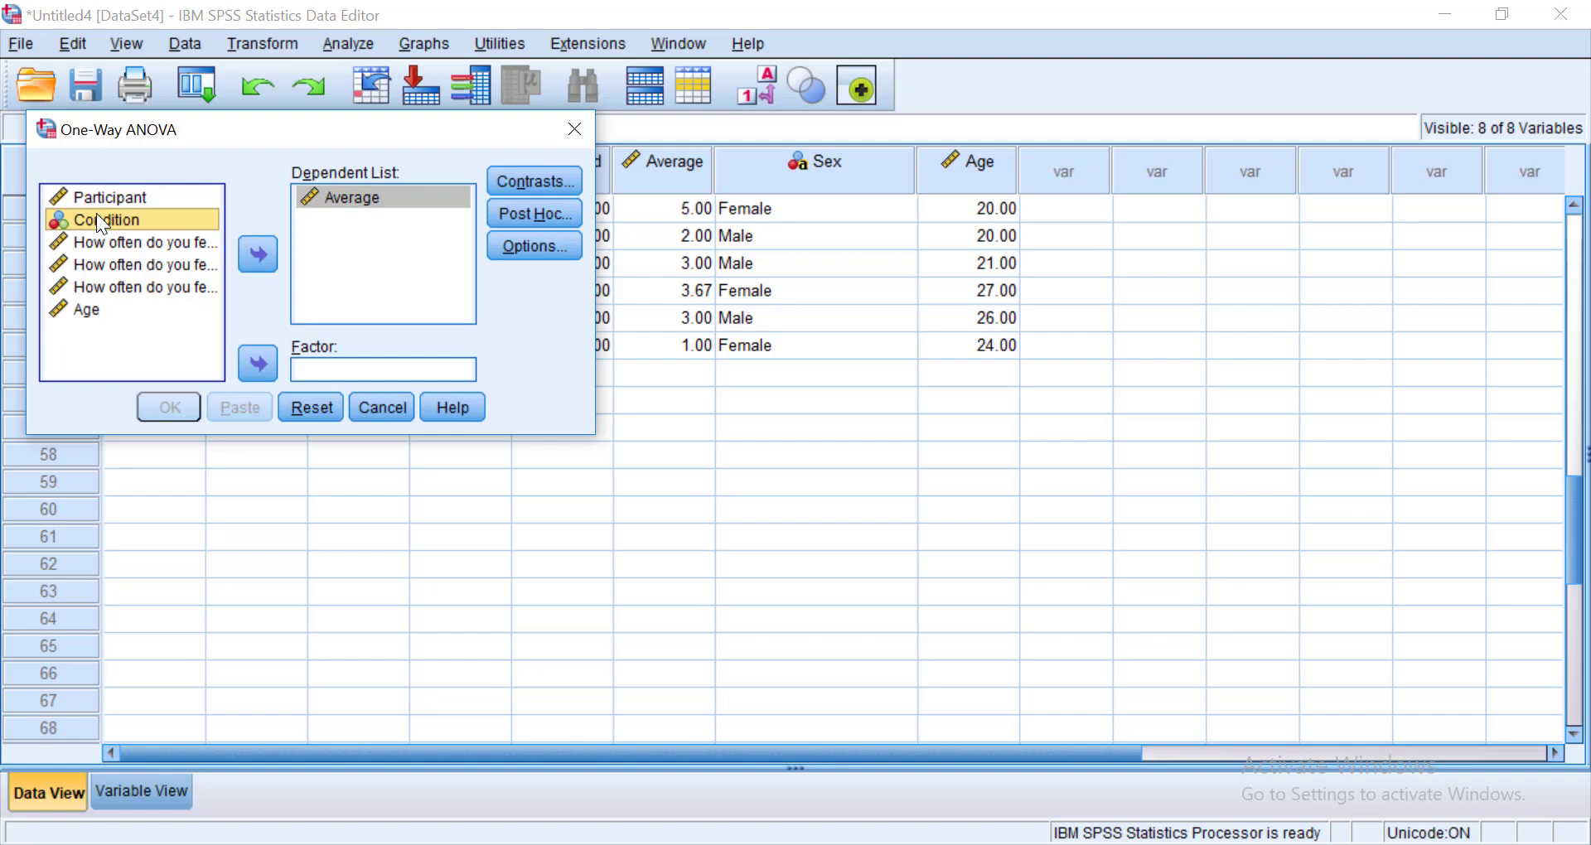
left_click(257, 361)
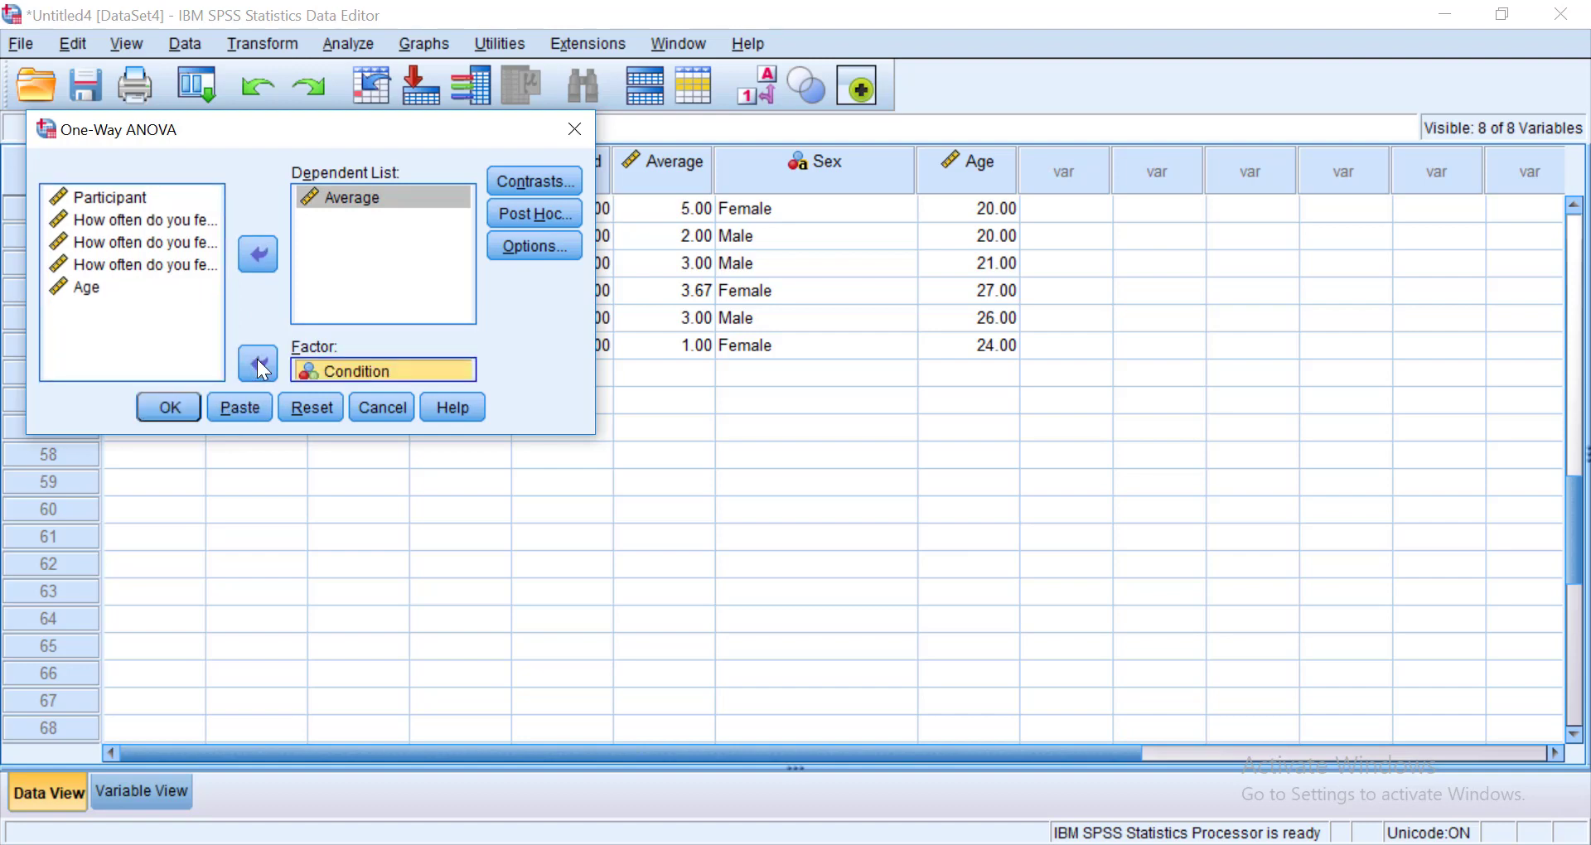
left_click(525, 218)
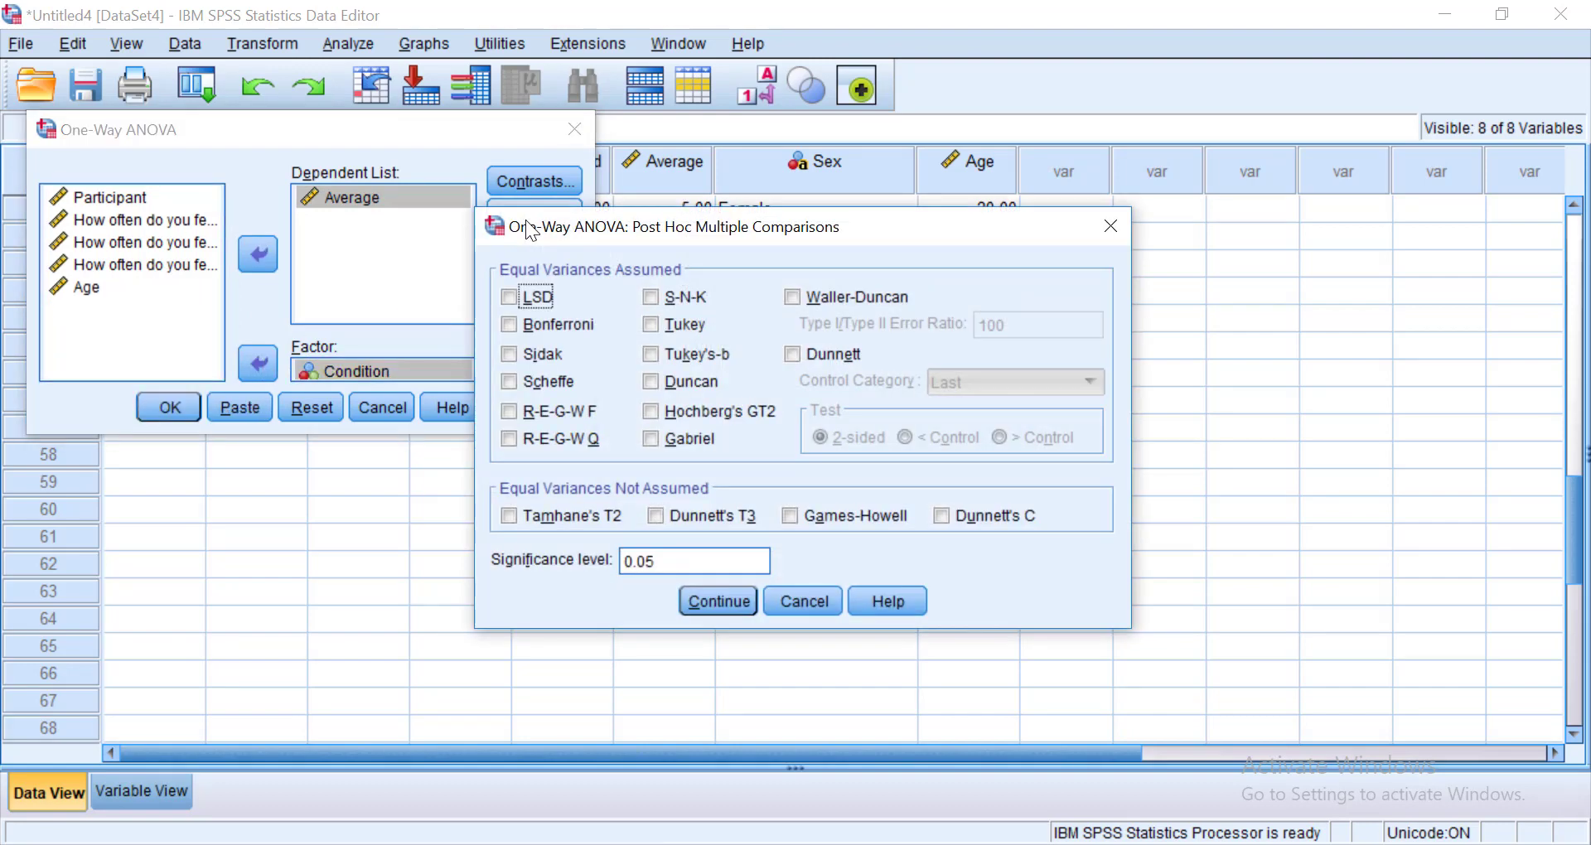
left_click(651, 324)
Reopen the One-Way ANOVA dialog and choose Tukey post hoc comparisons again
left_click(717, 600)
key("Return")
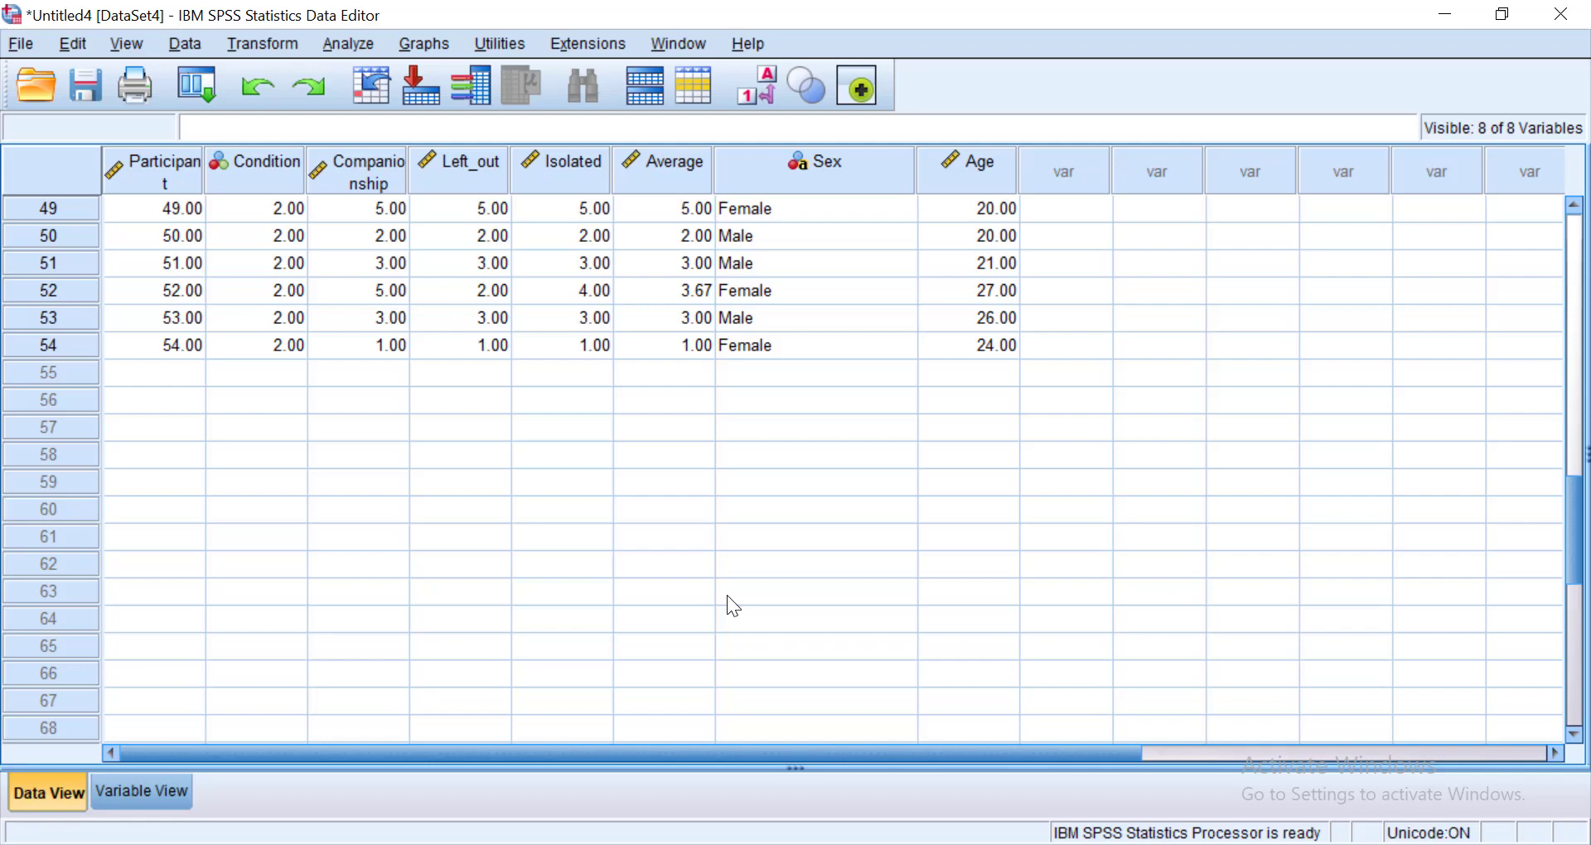
left_click(348, 43)
mouse_move(385, 160)
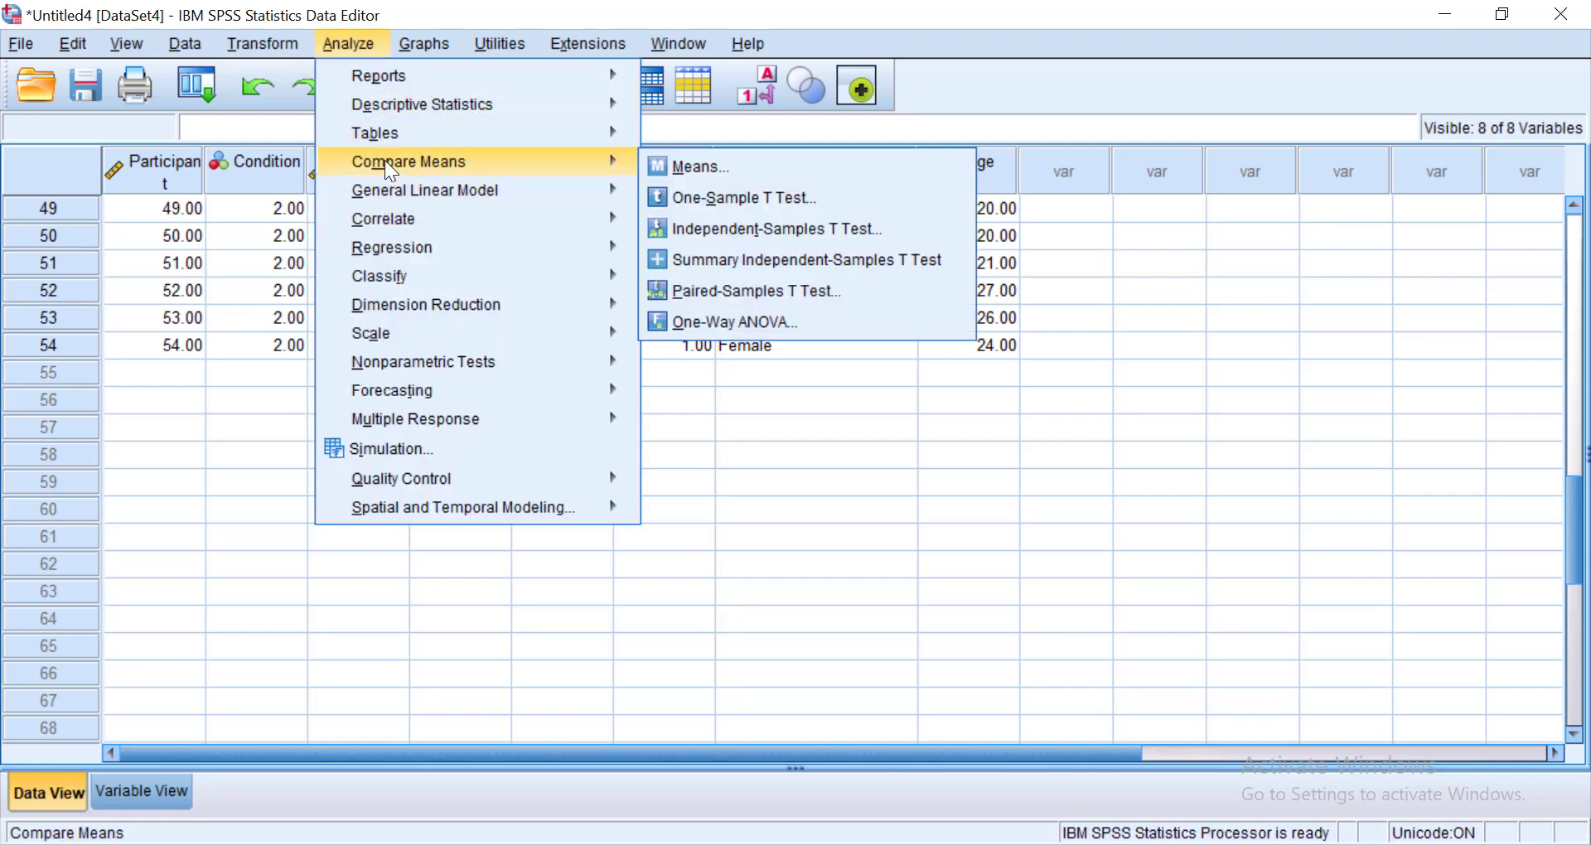
left_click(708, 323)
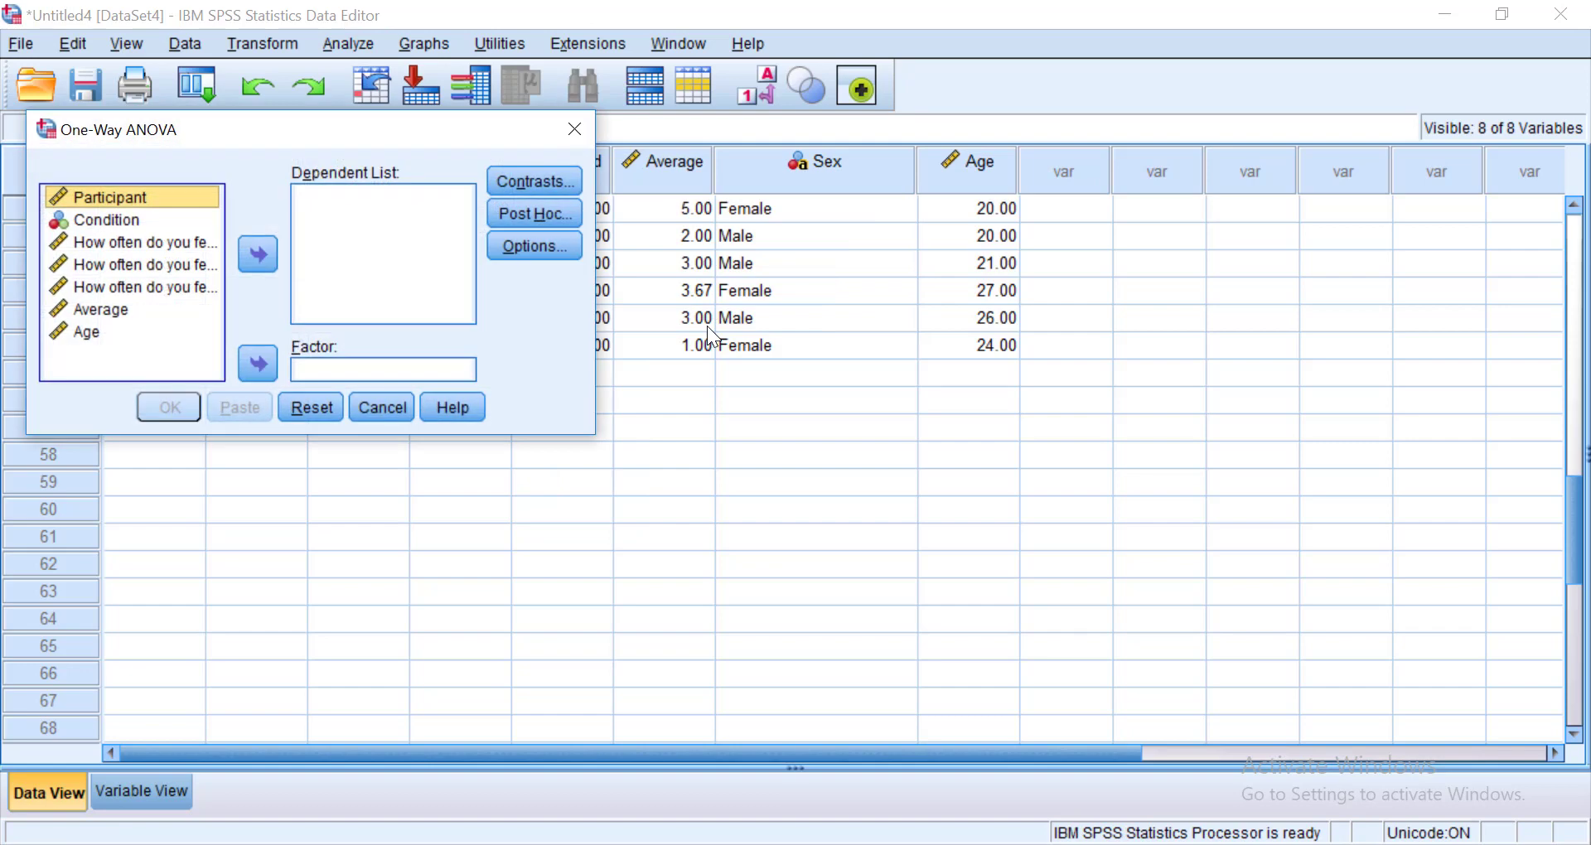
left_click(566, 218)
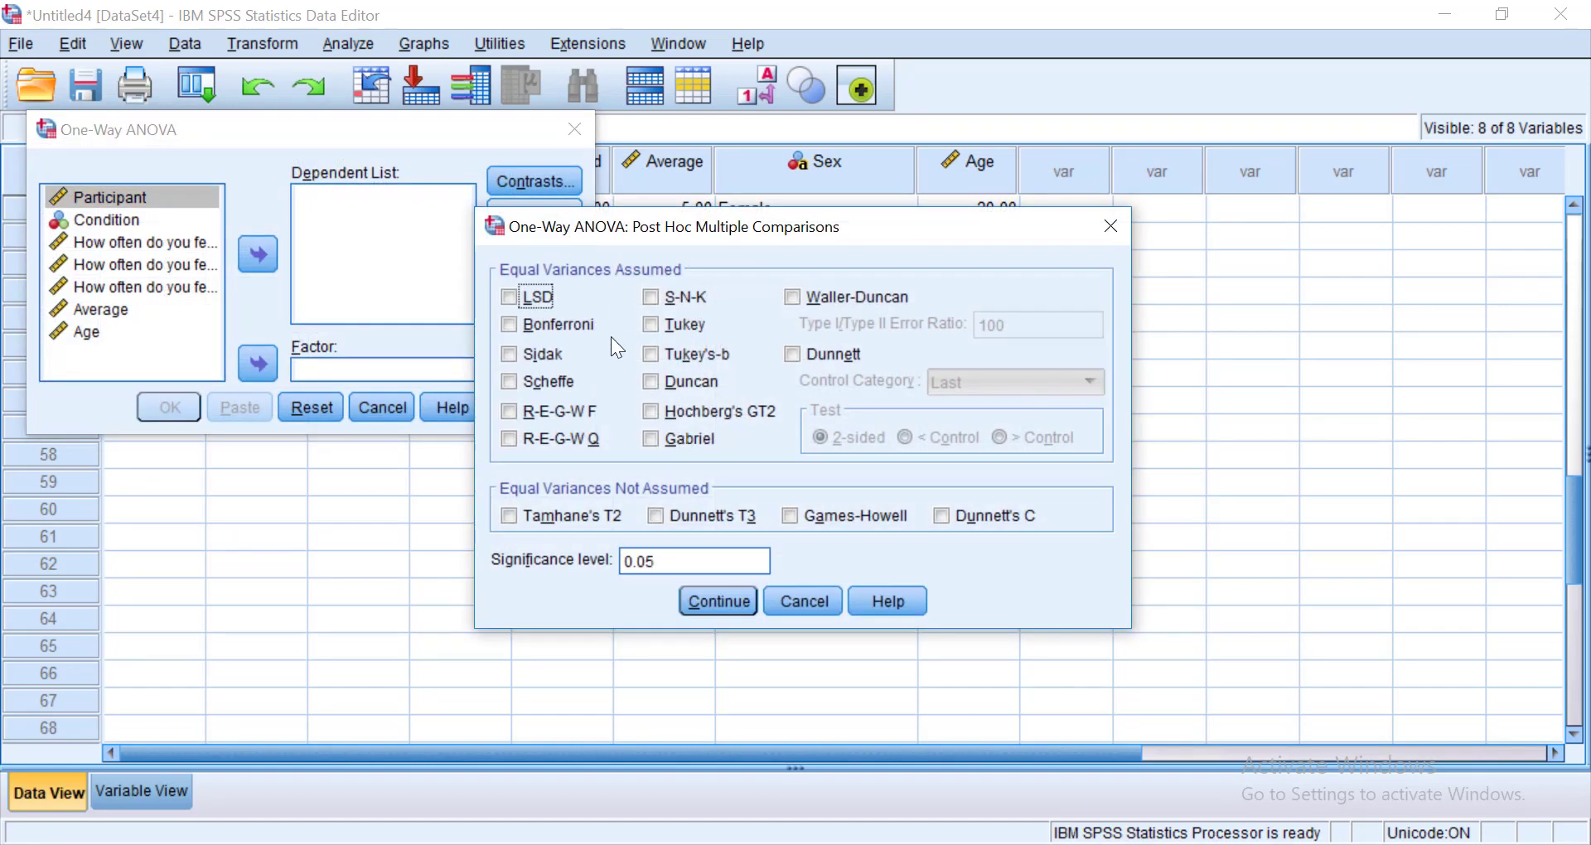
left_click(652, 324)
left_click(717, 600)
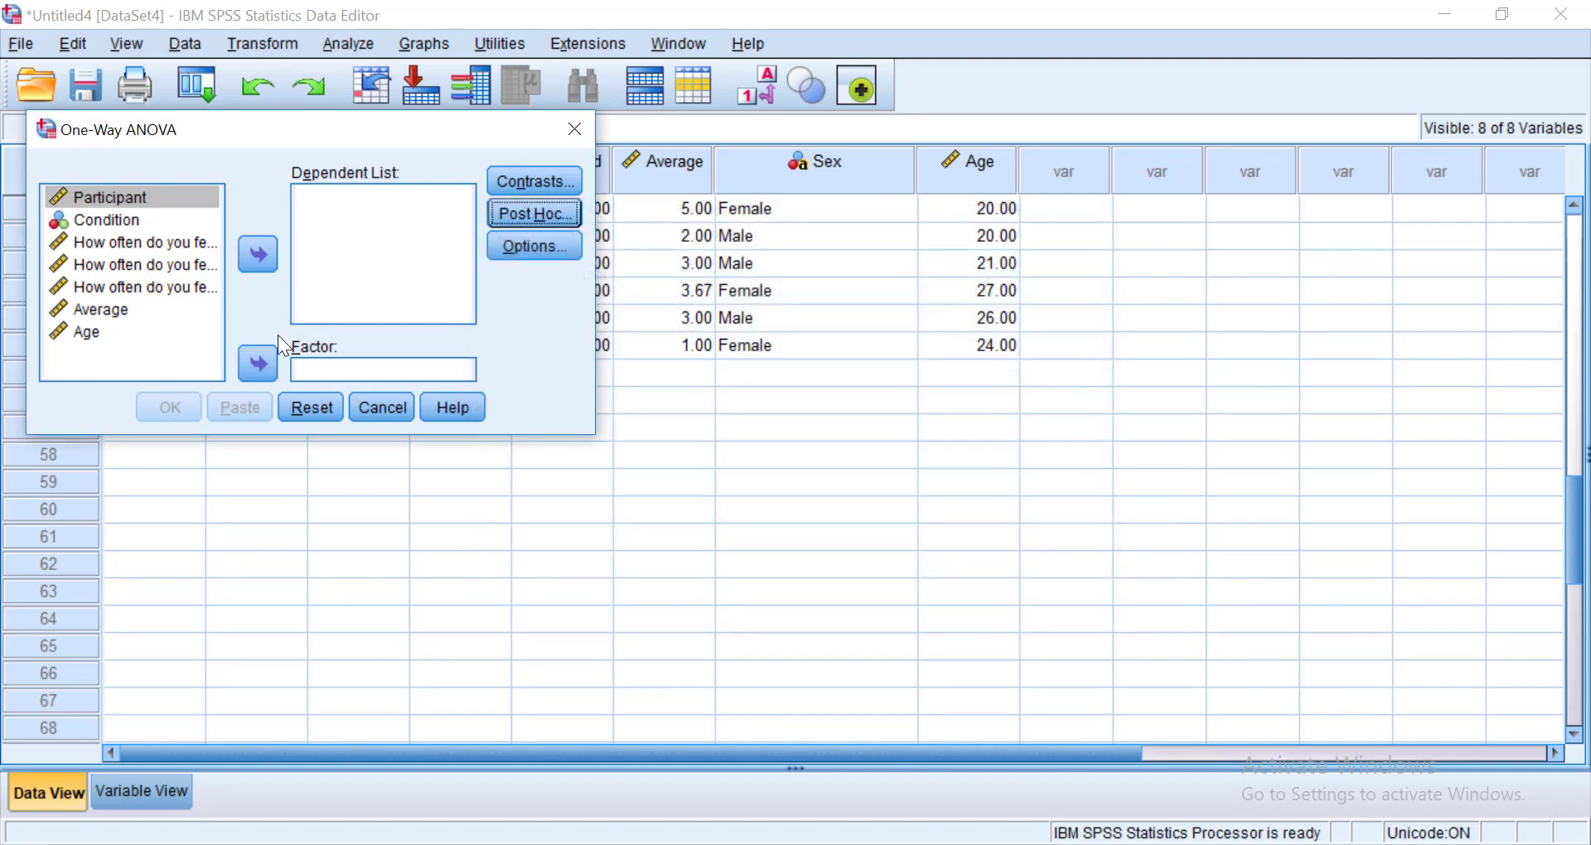
Assign Condition as factor and Average as dependent, and request Descriptive statistics in Options
left_click(107, 222)
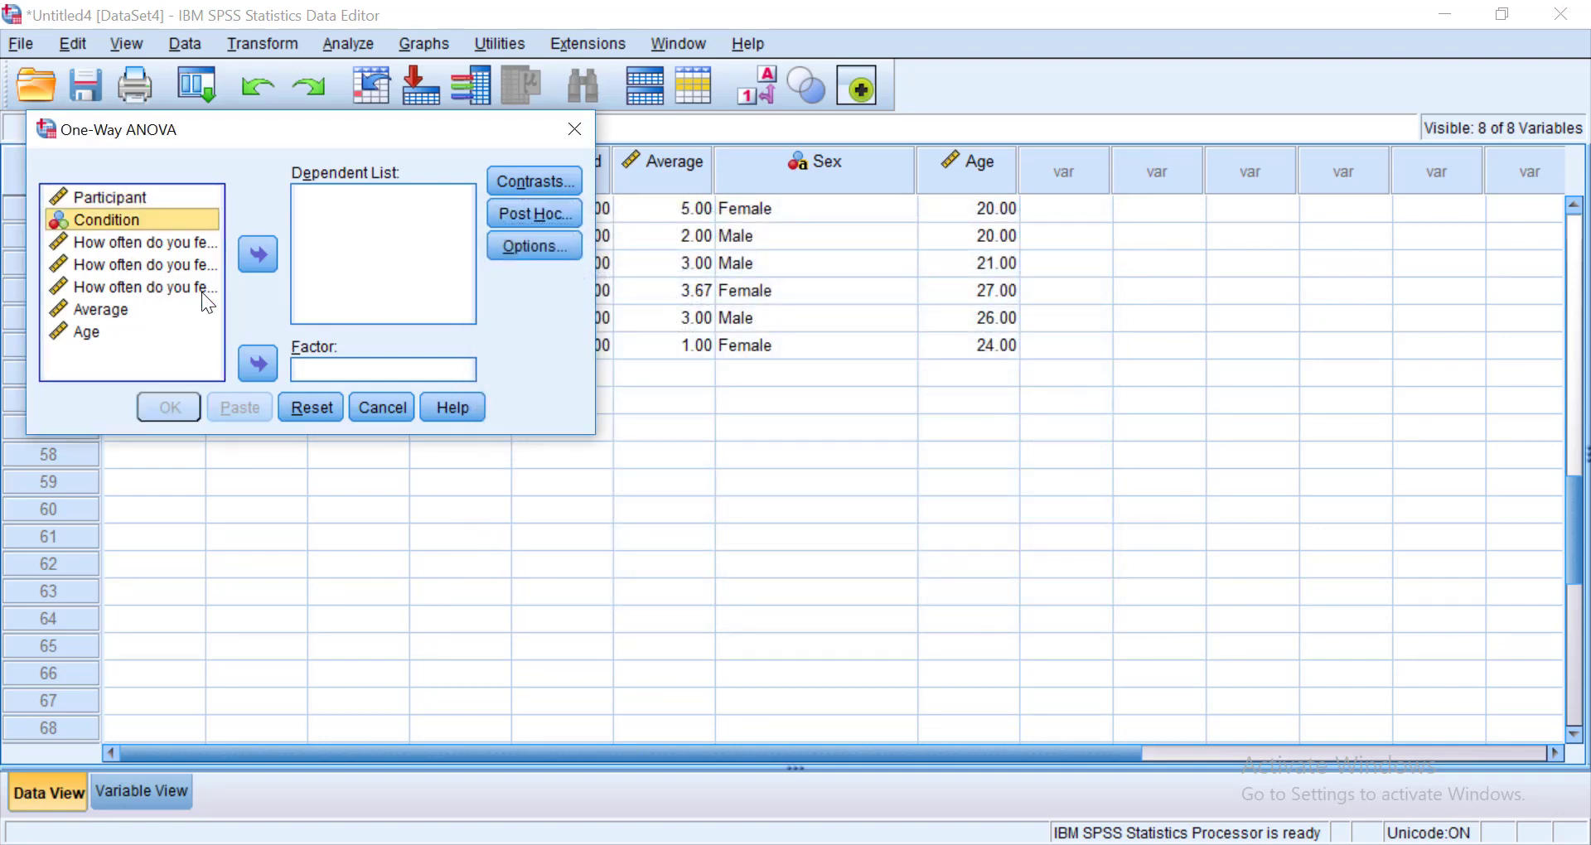
left_click(258, 363)
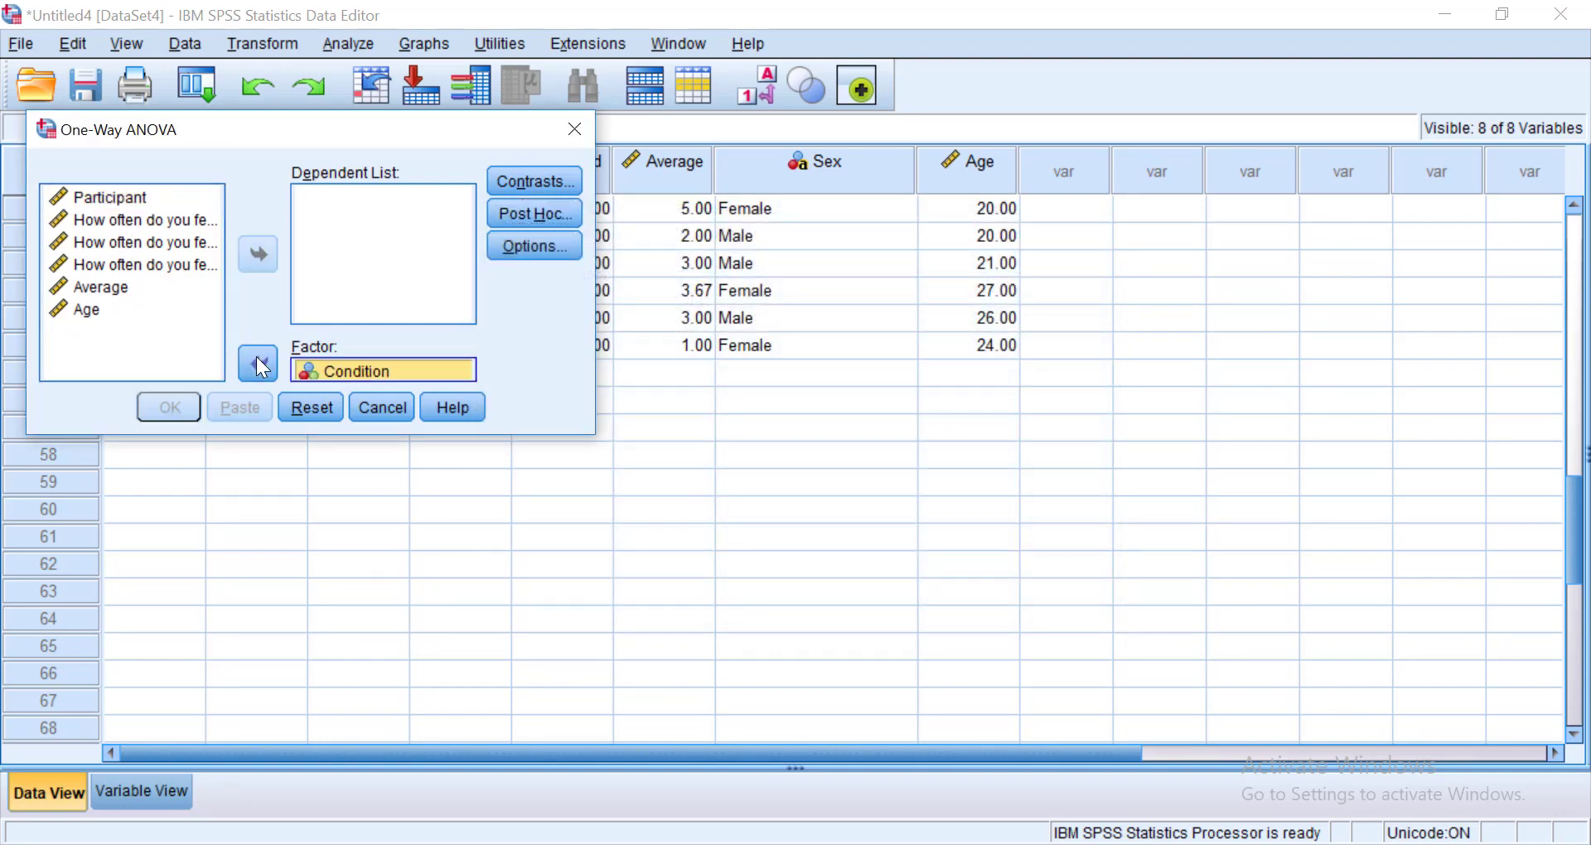
left_click(80, 286)
left_click(257, 249)
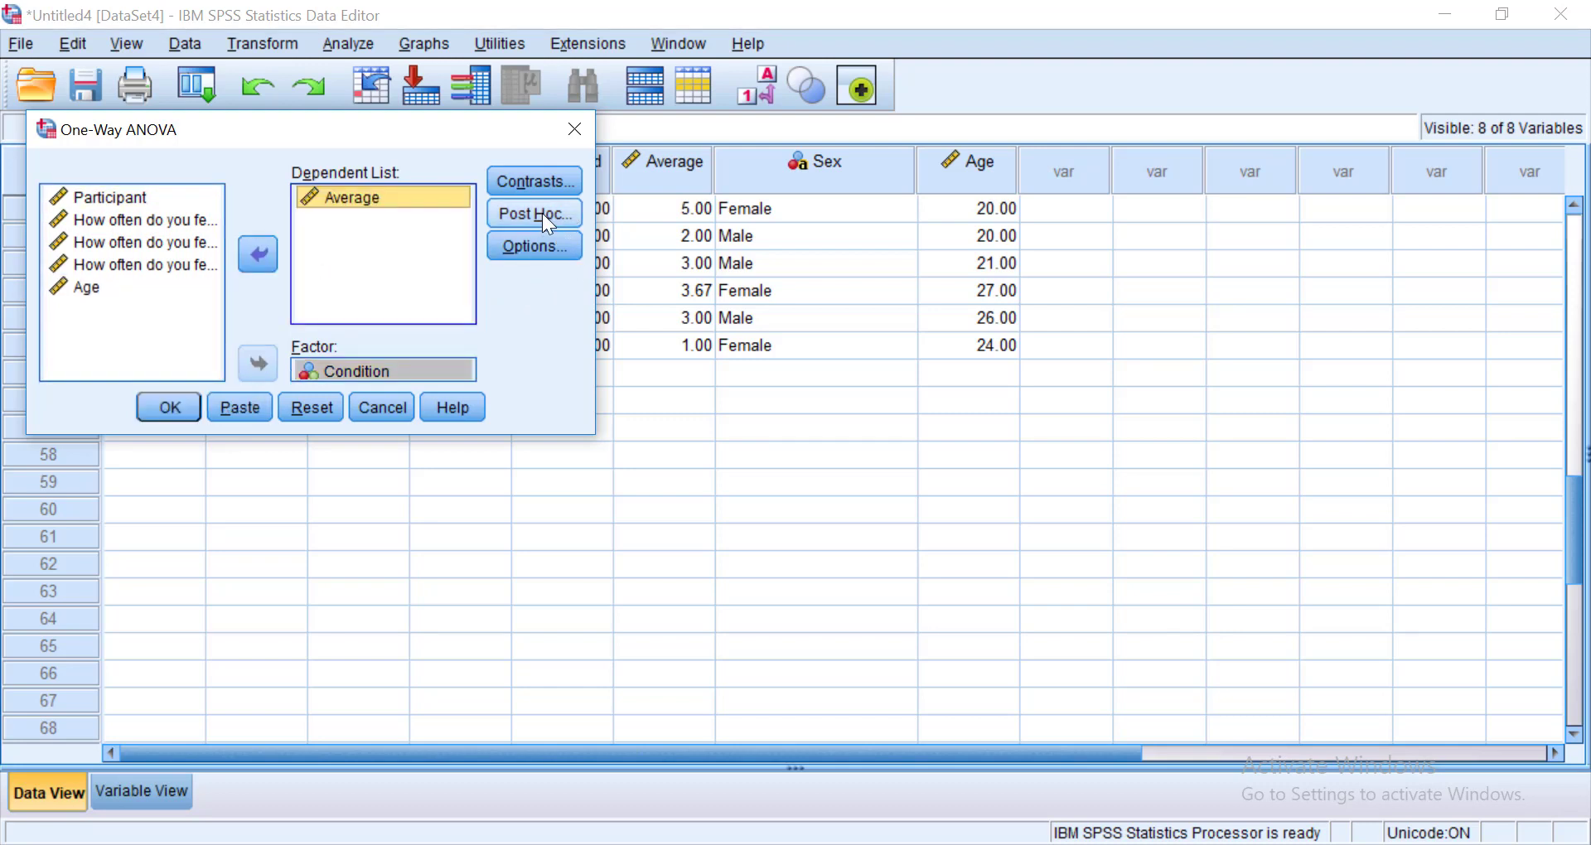
left_click(541, 247)
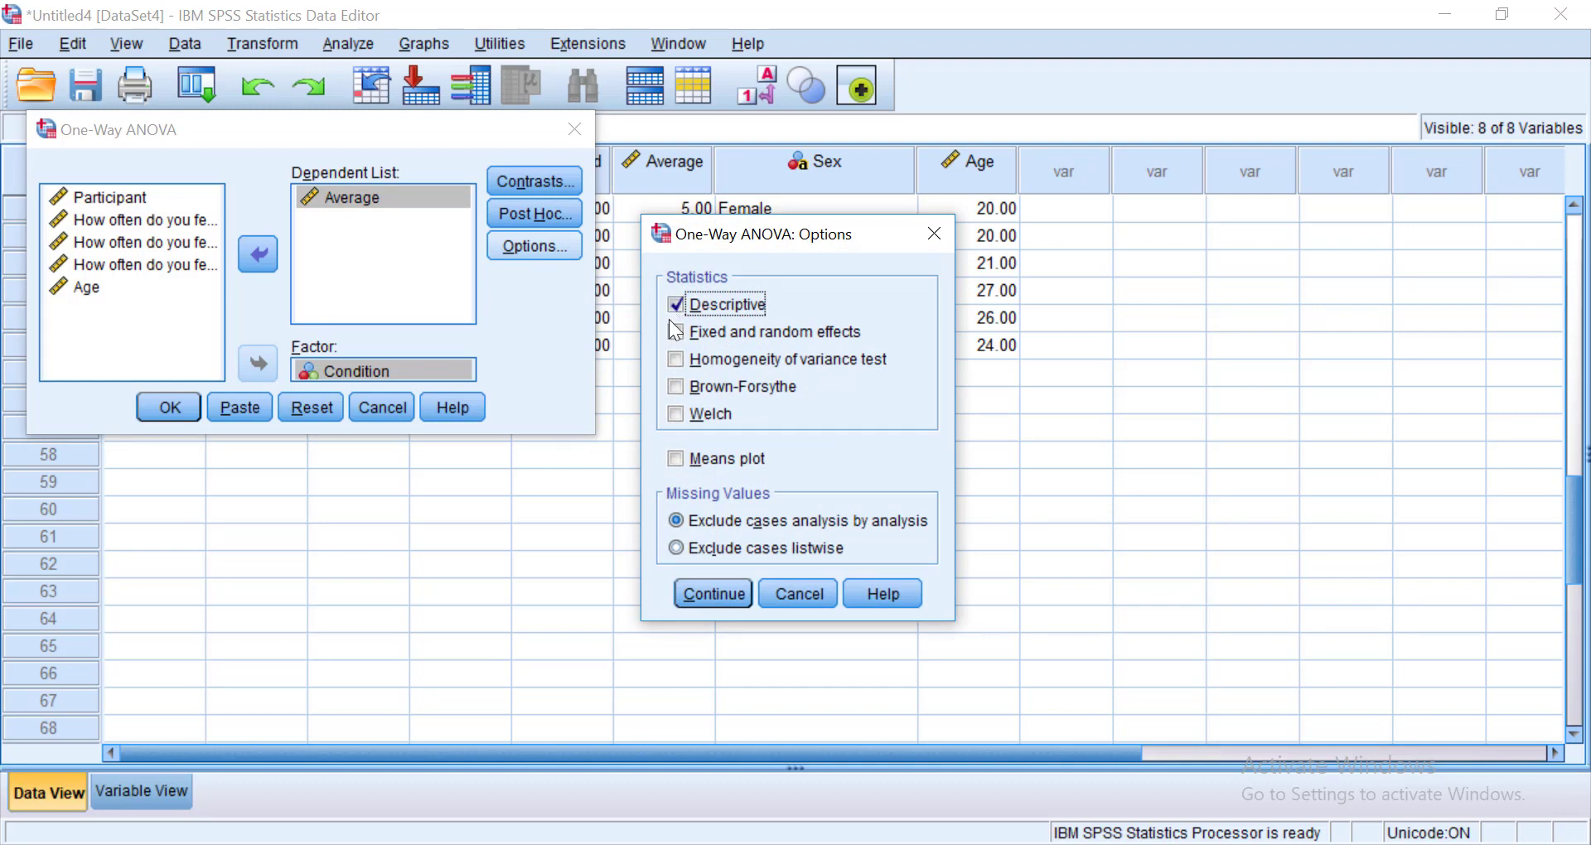
left_click(715, 594)
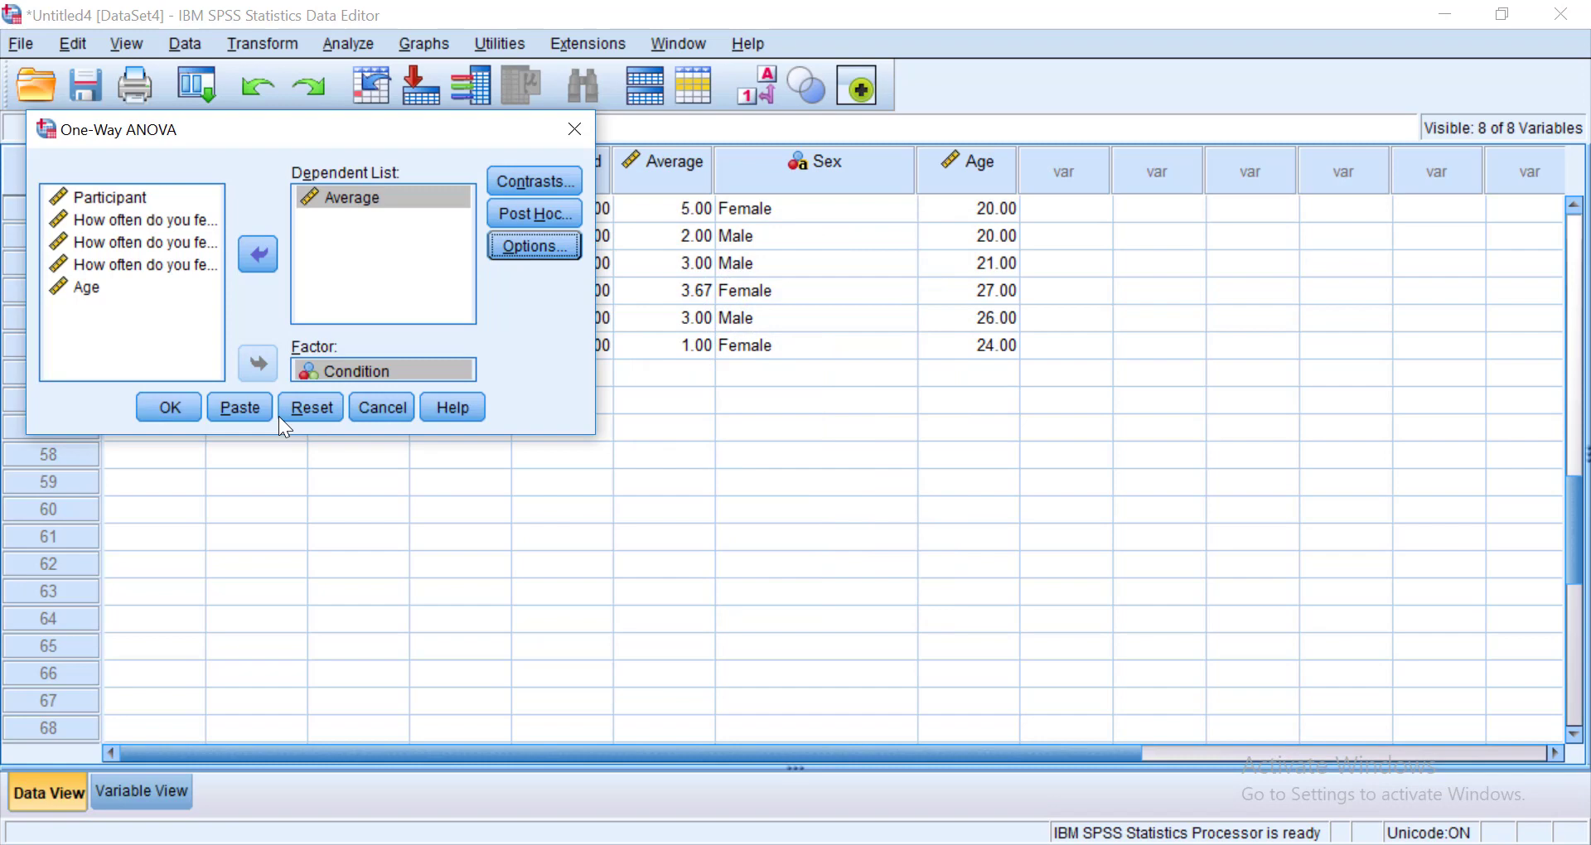
Run the ANOVA, review the output (F .401, Sig. .529), and return to the Data Editor
left_click(158, 406)
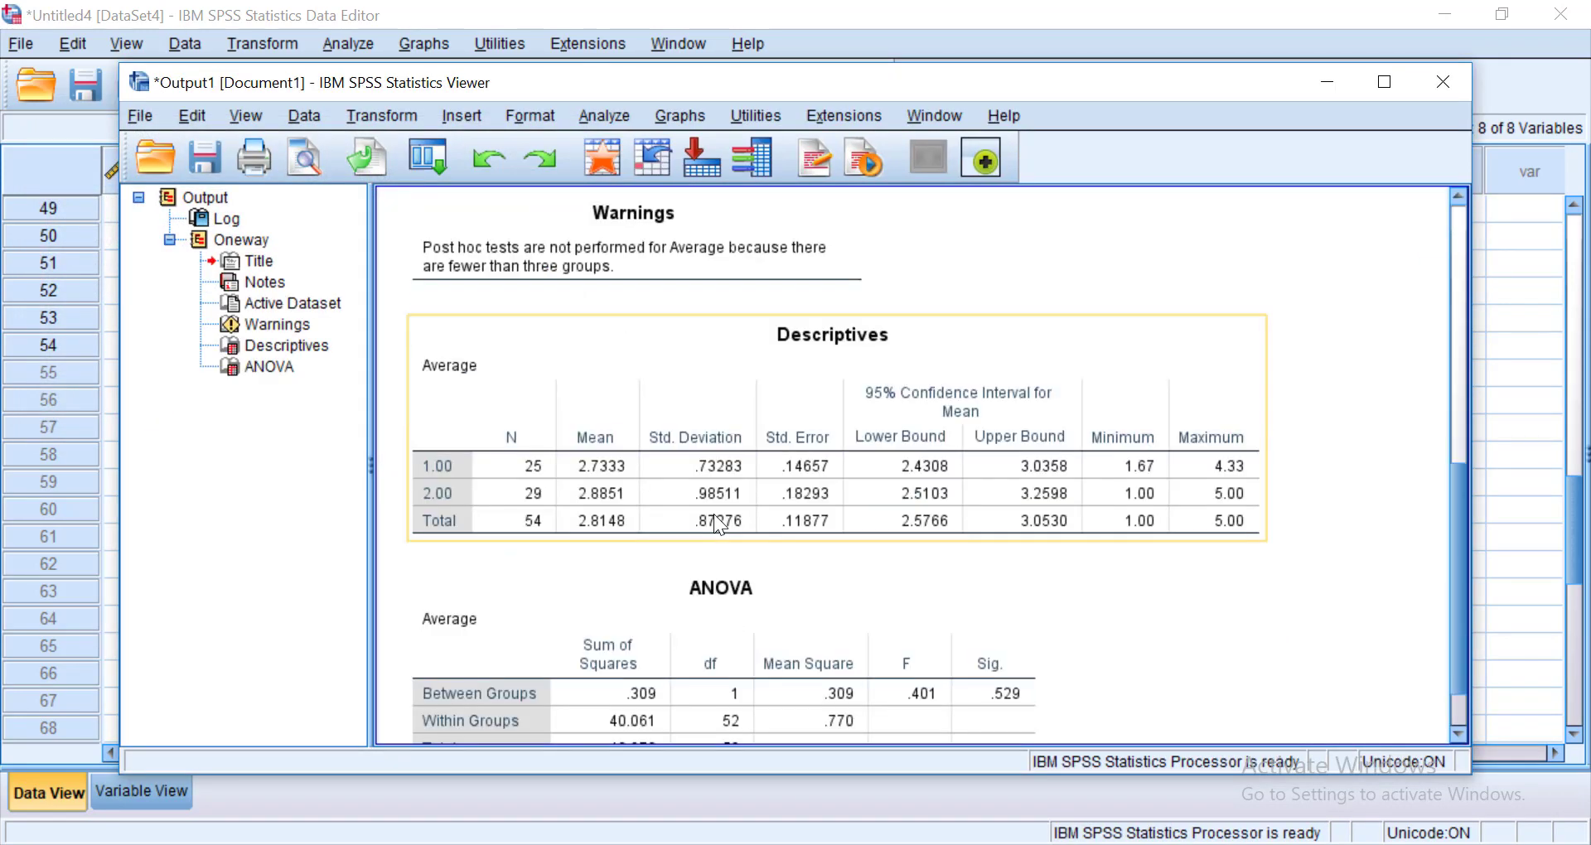
scroll(714, 514, "up", 2)
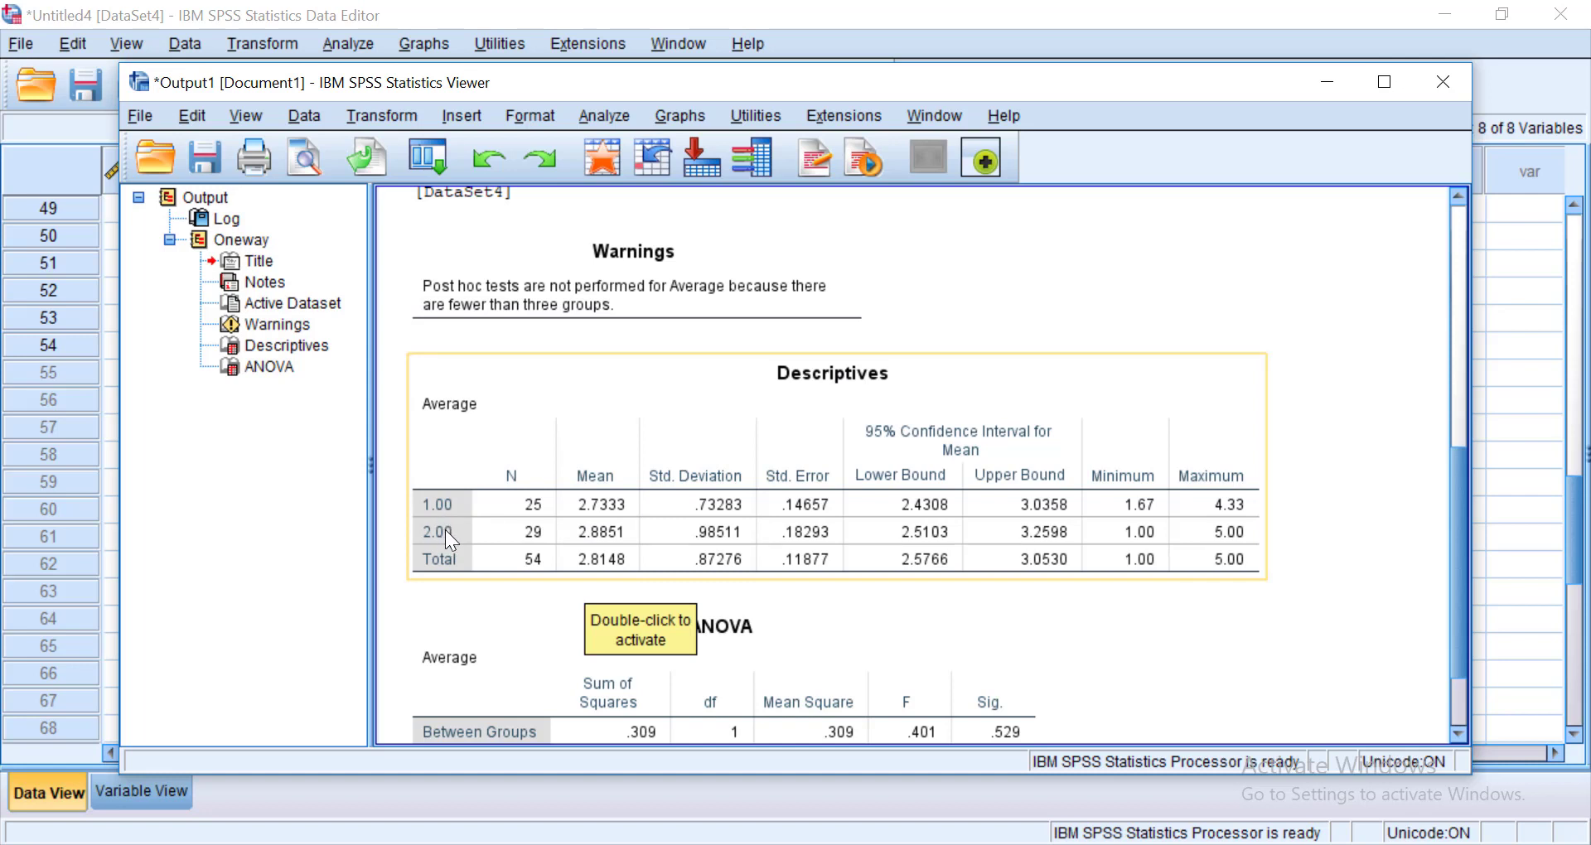
left_click(38, 172)
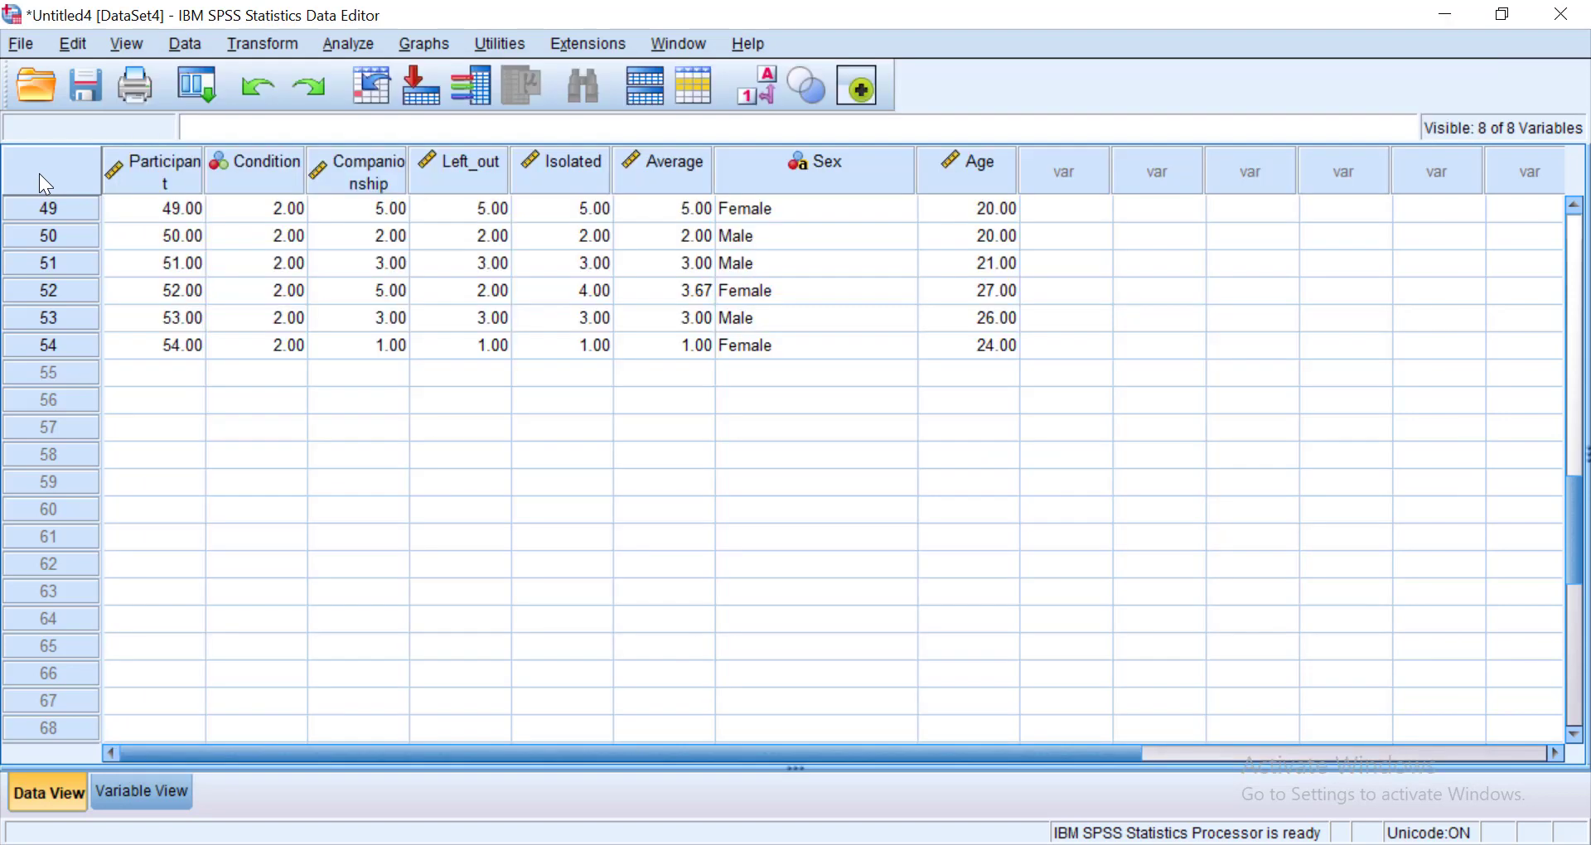
Open the Value Labels editor for Condition in Variable View
double_click(253, 162)
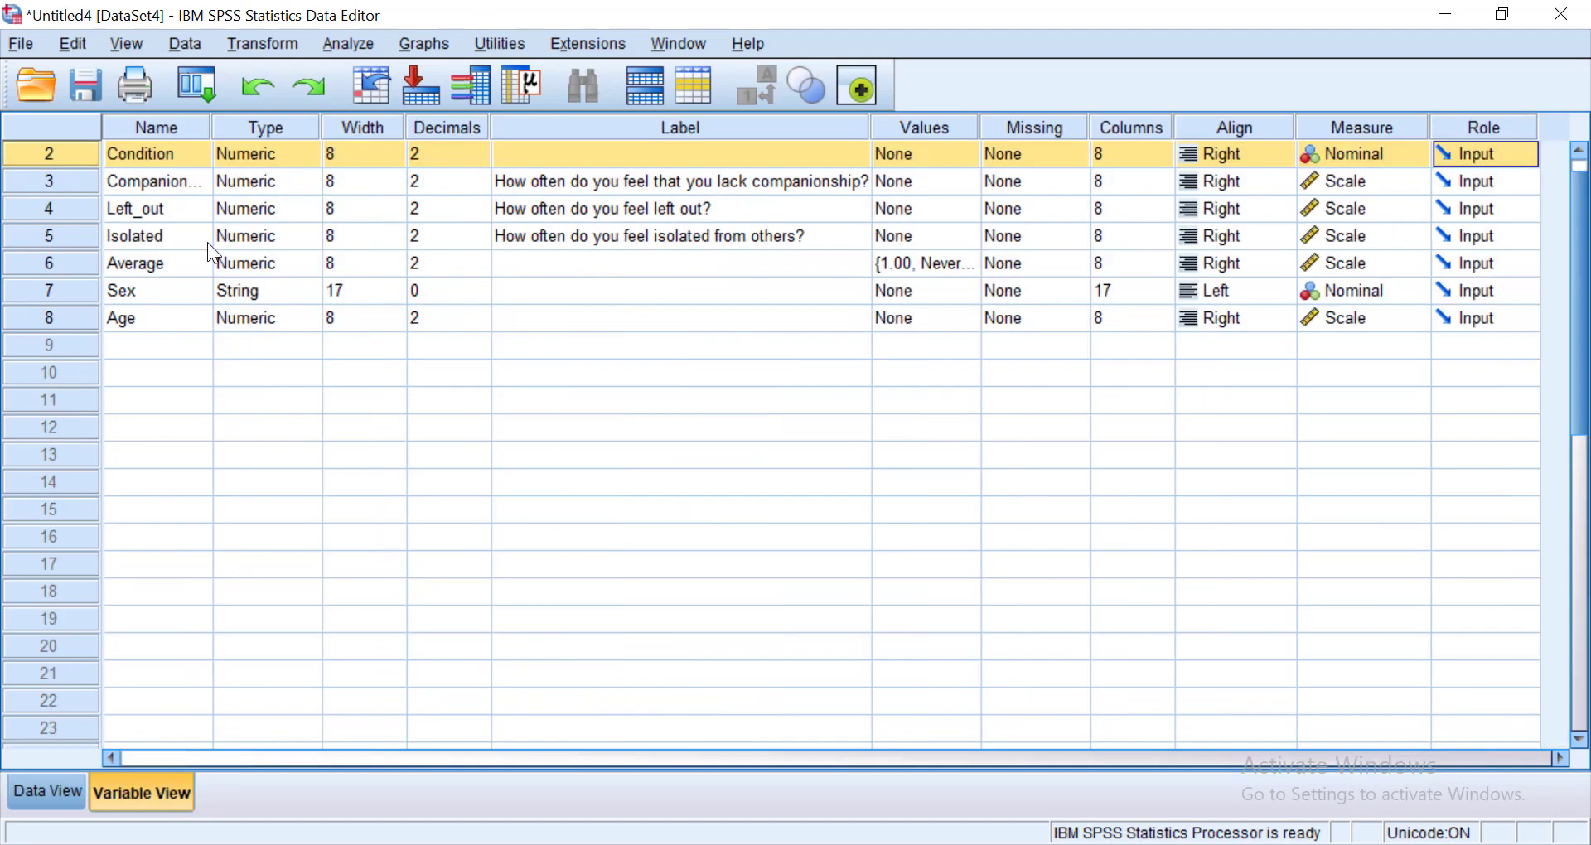
left_click(929, 152)
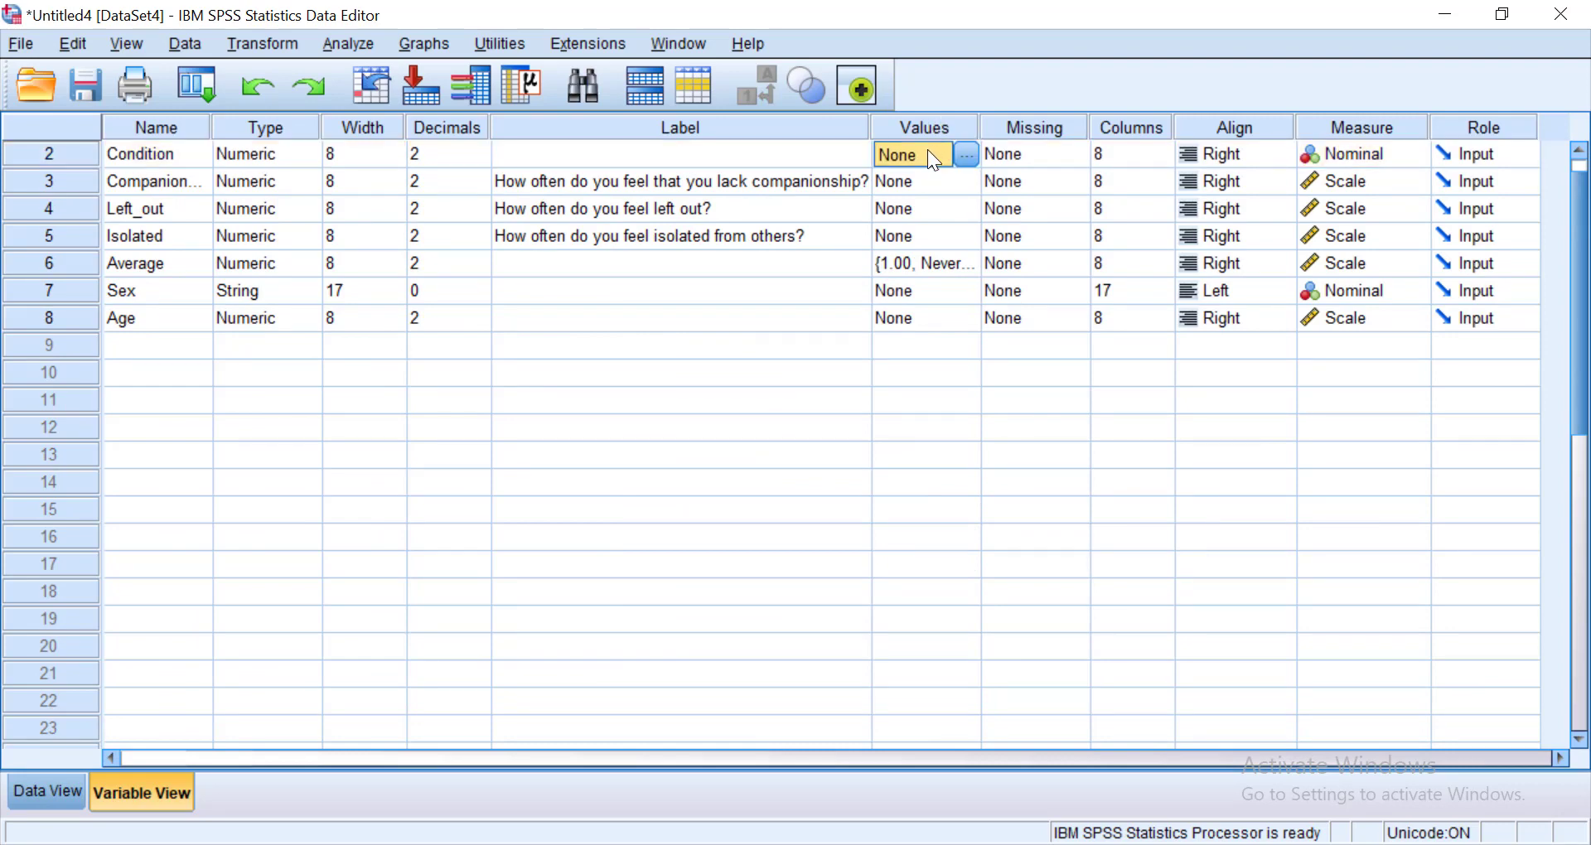
left_click(966, 155)
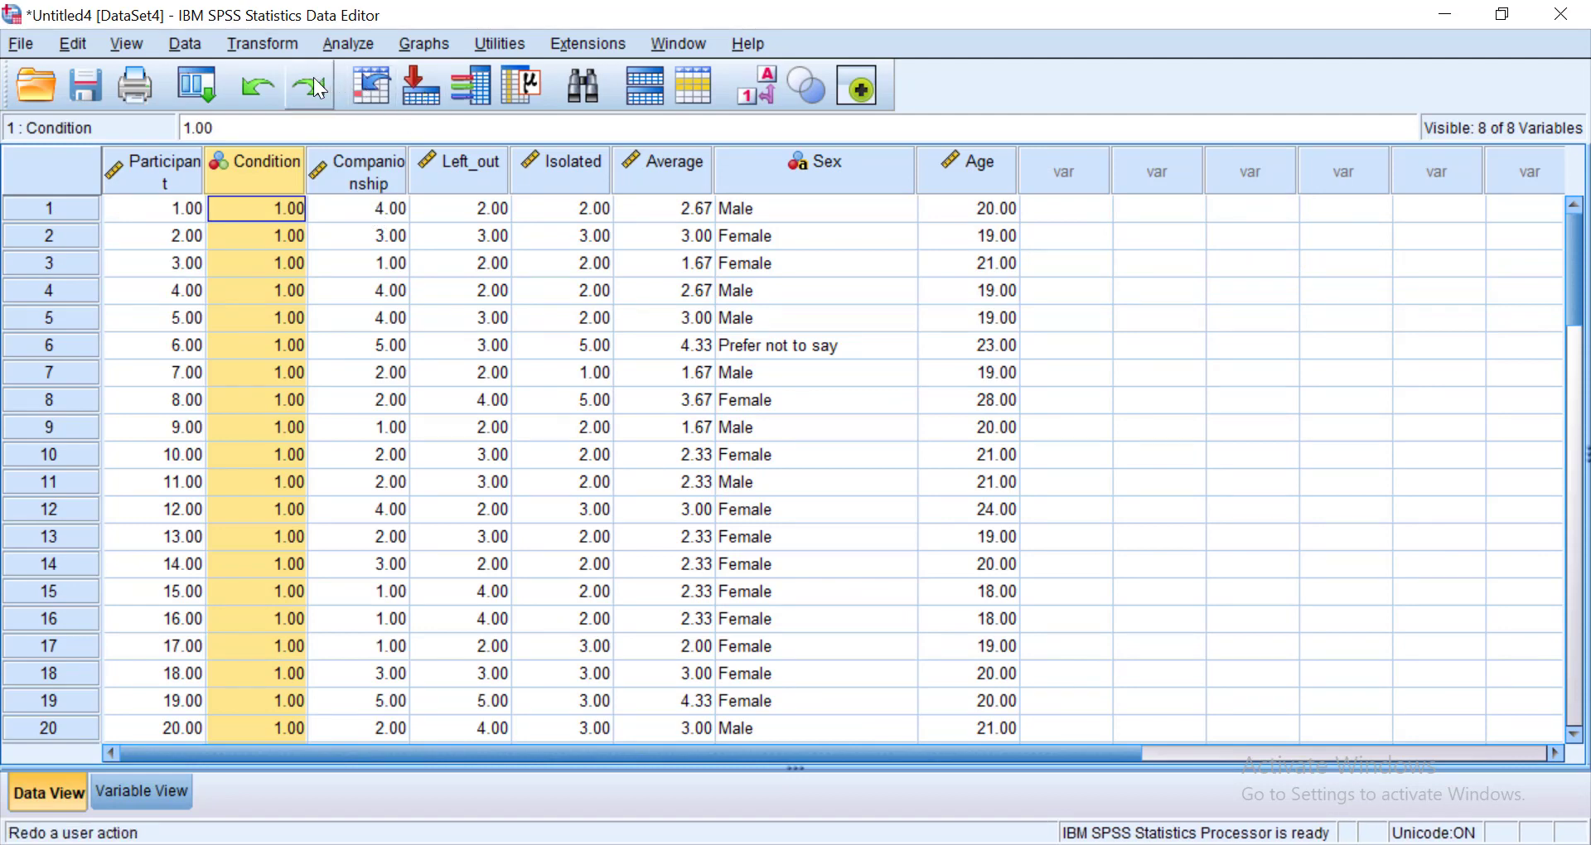
double_click(249, 177)
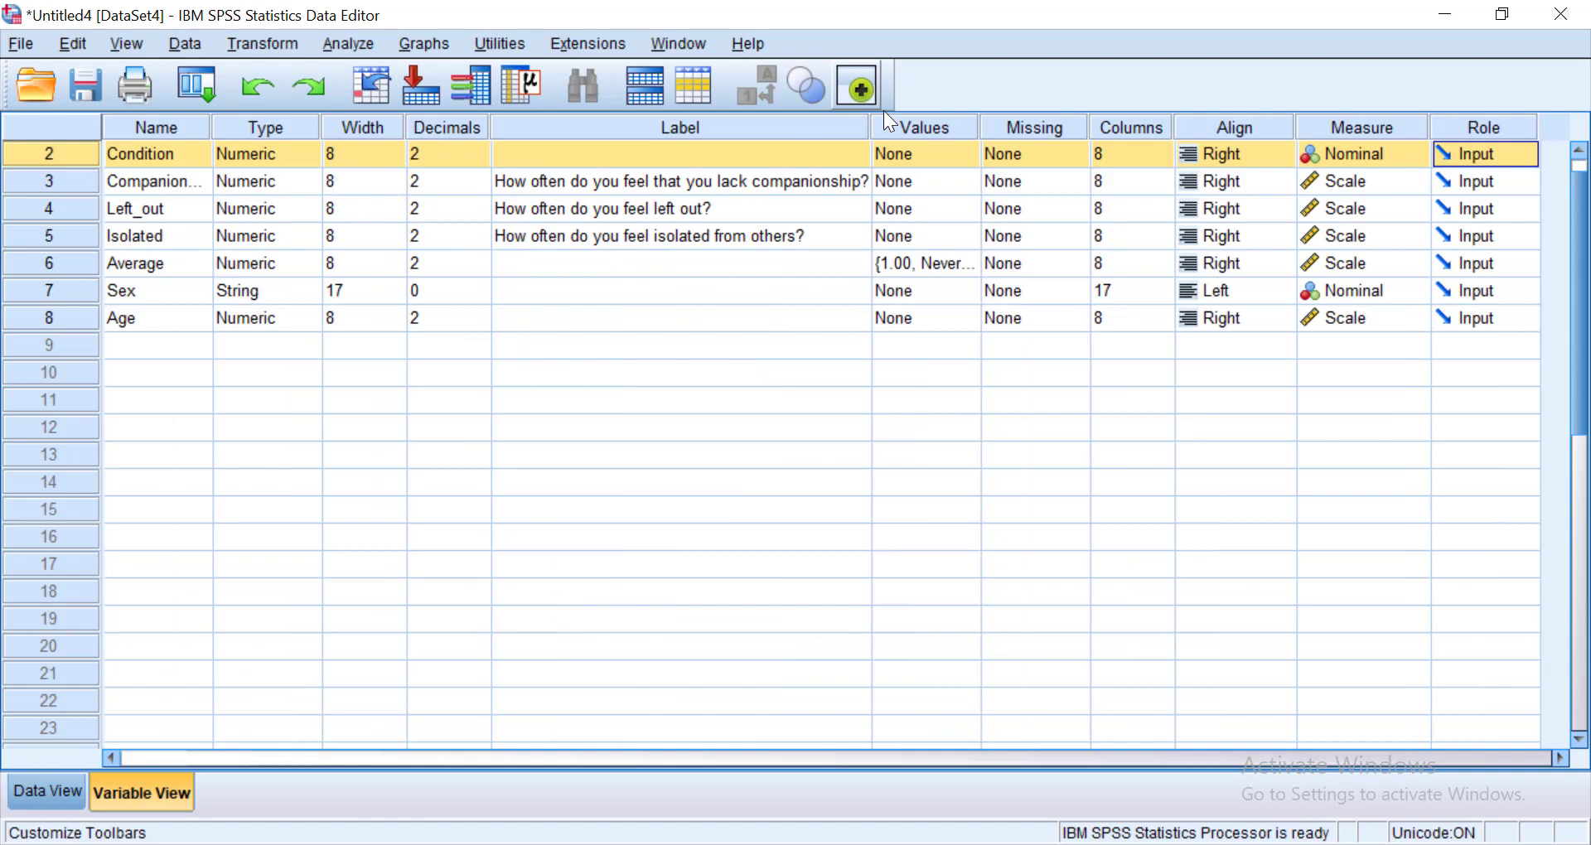
left_click(913, 157)
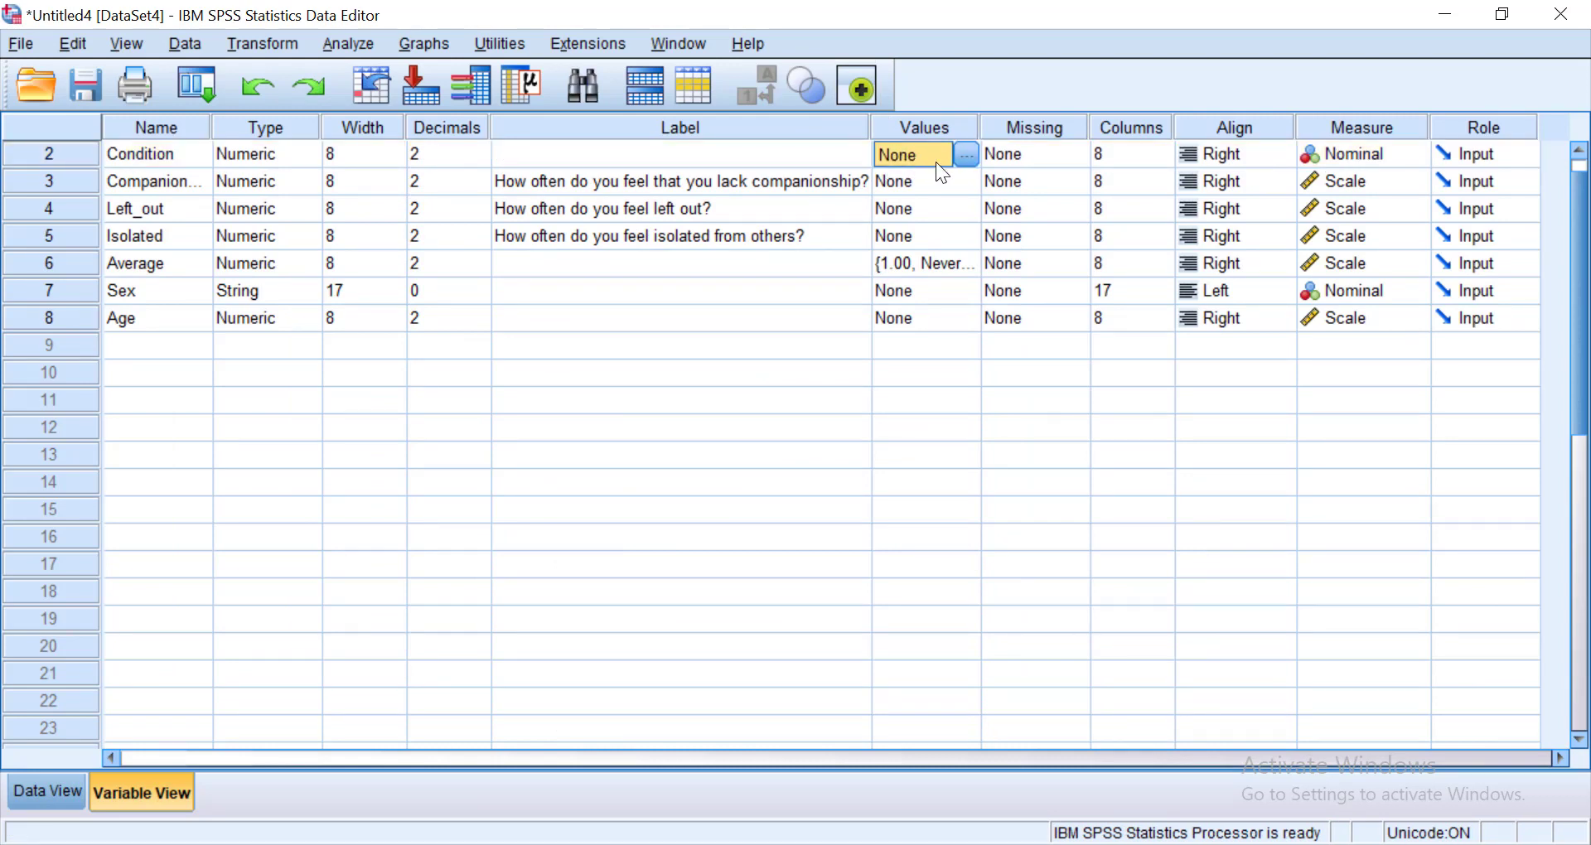
left_click(967, 157)
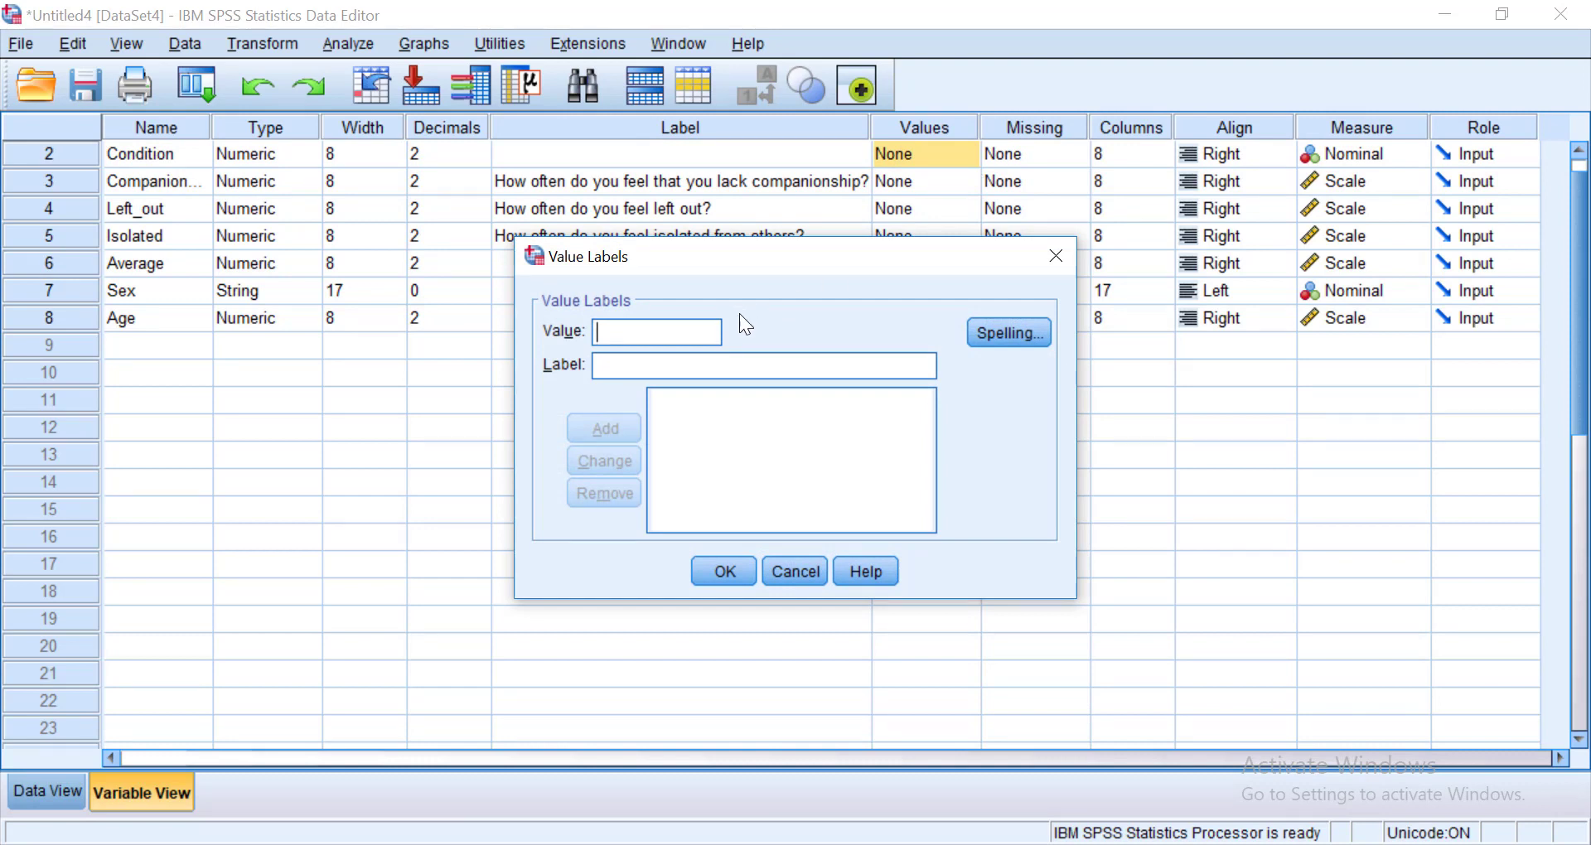
Label Condition value 1 as Hot and 2 as Cold, then return to Data View
type("1")
left_click(668, 366)
type("Hot")
left_click(601, 423)
type("2")
left_click(608, 363)
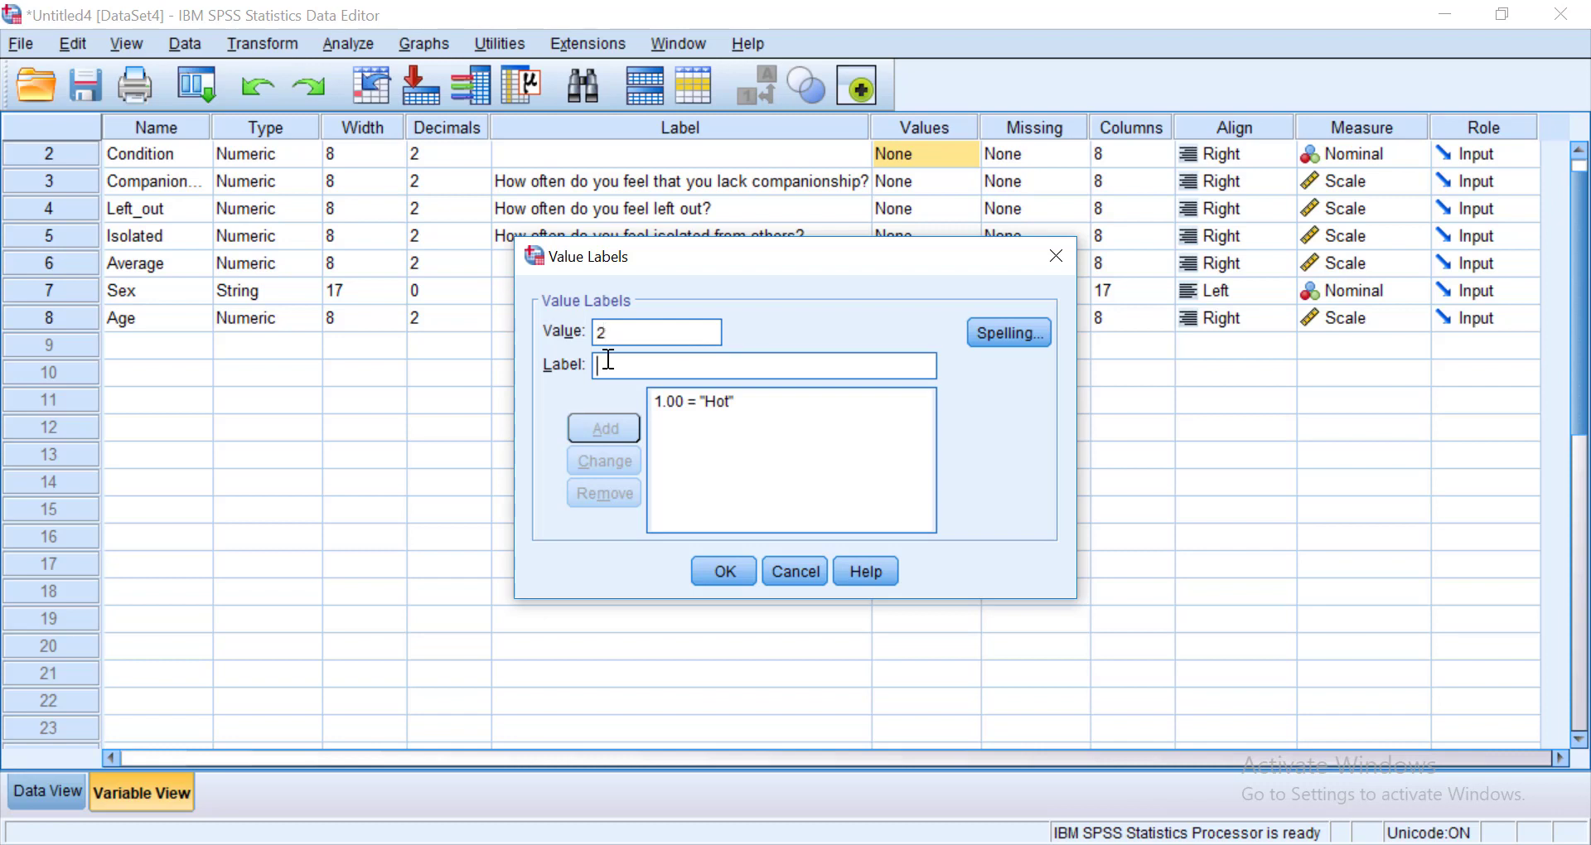
type("Cold")
left_click(598, 430)
left_click(716, 569)
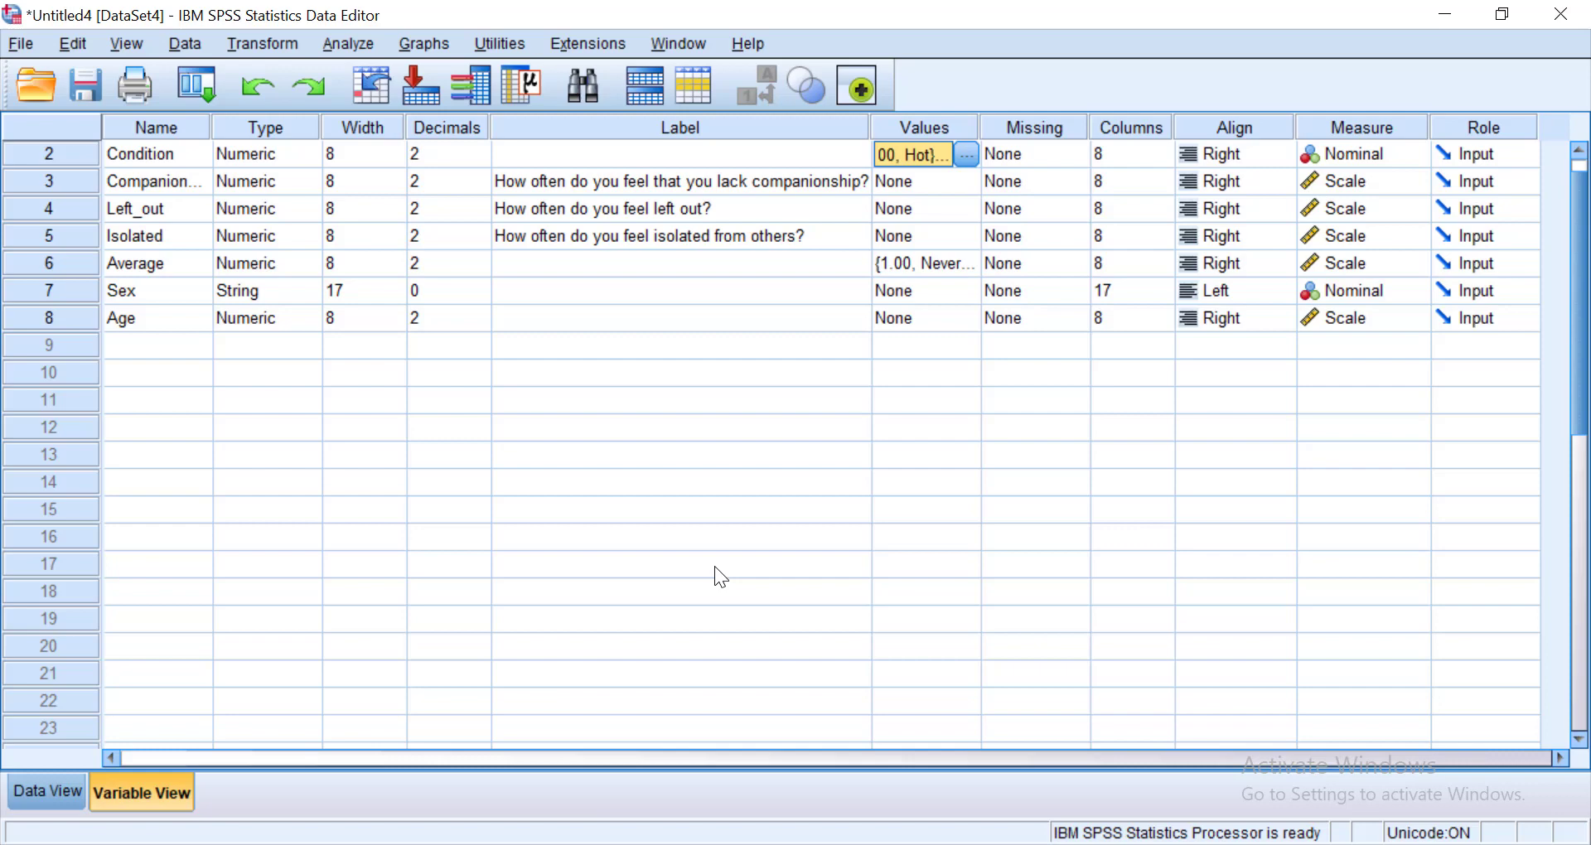
left_click(46, 782)
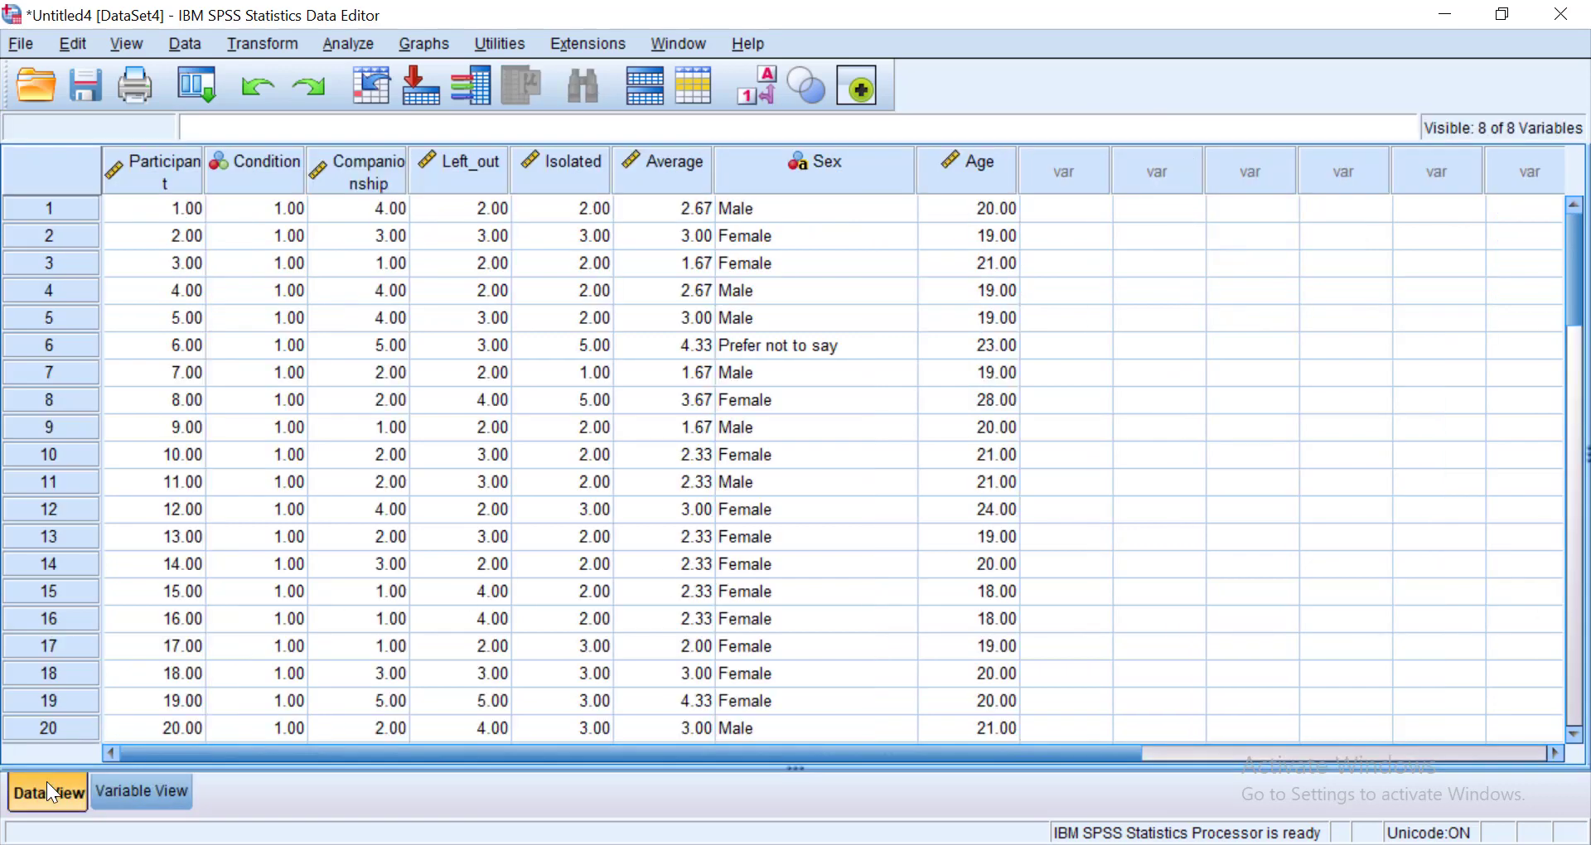
Rerun the One-Way ANOVA so groups read Hot (mean 2.7333) and Cold (mean 2.8851)
mouse_move(844, 809)
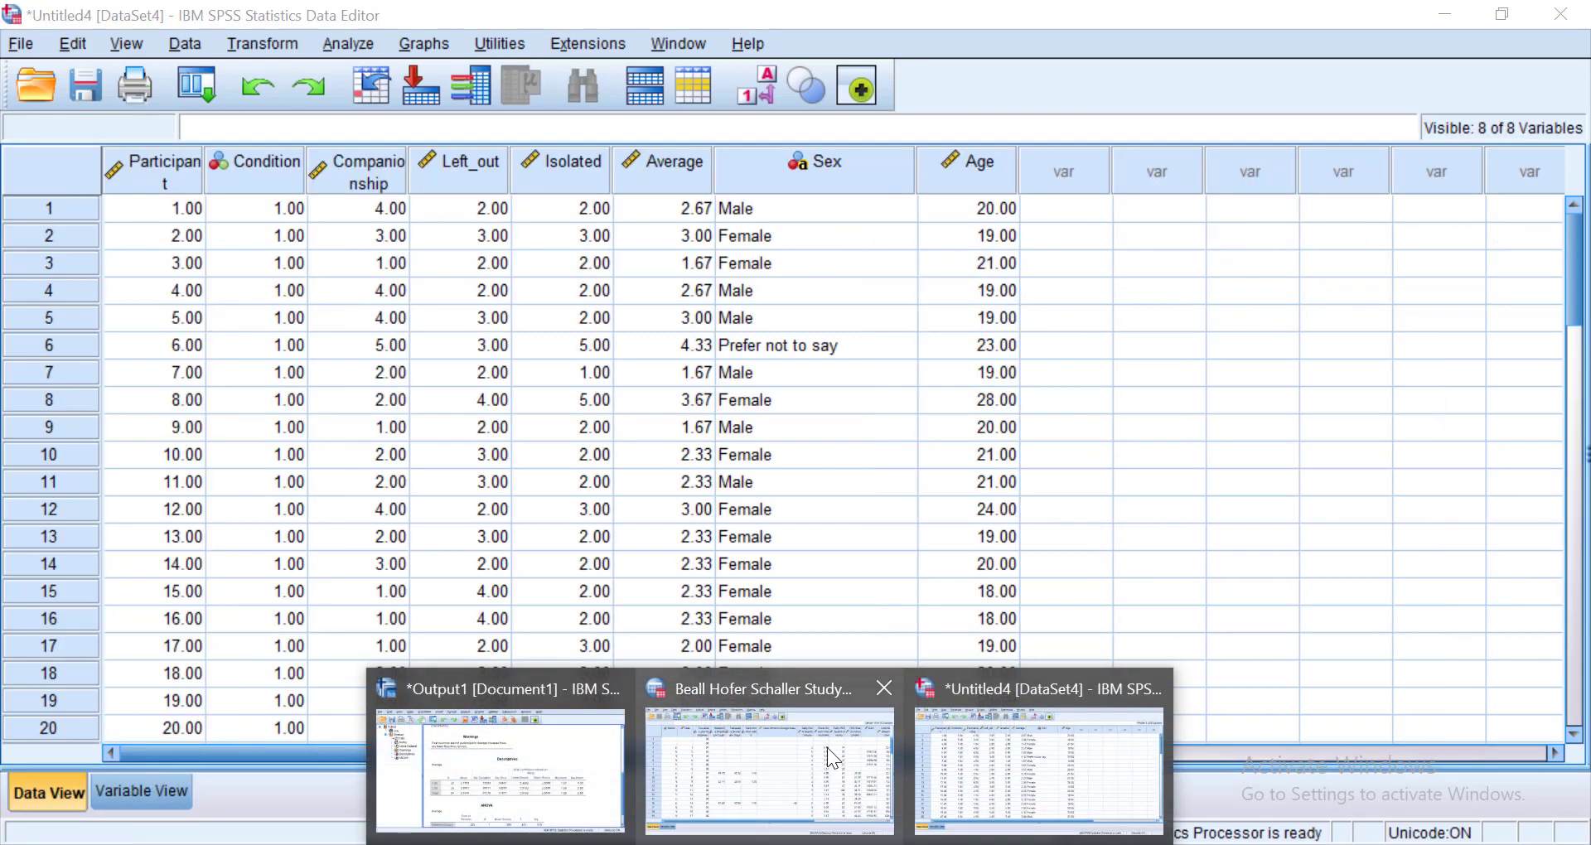
left_click(550, 684)
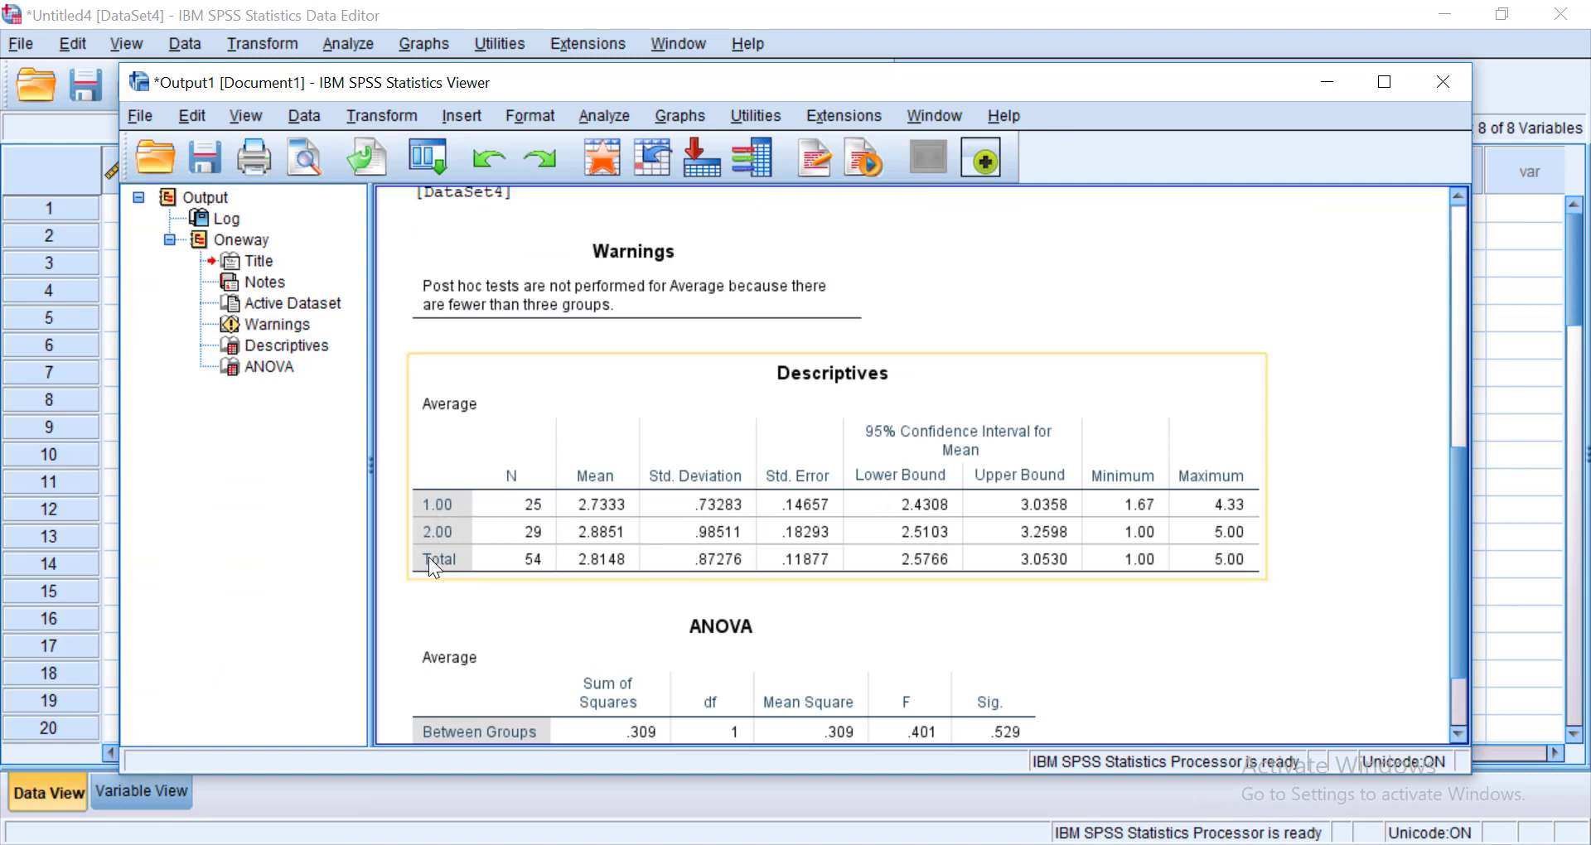
left_click(330, 48)
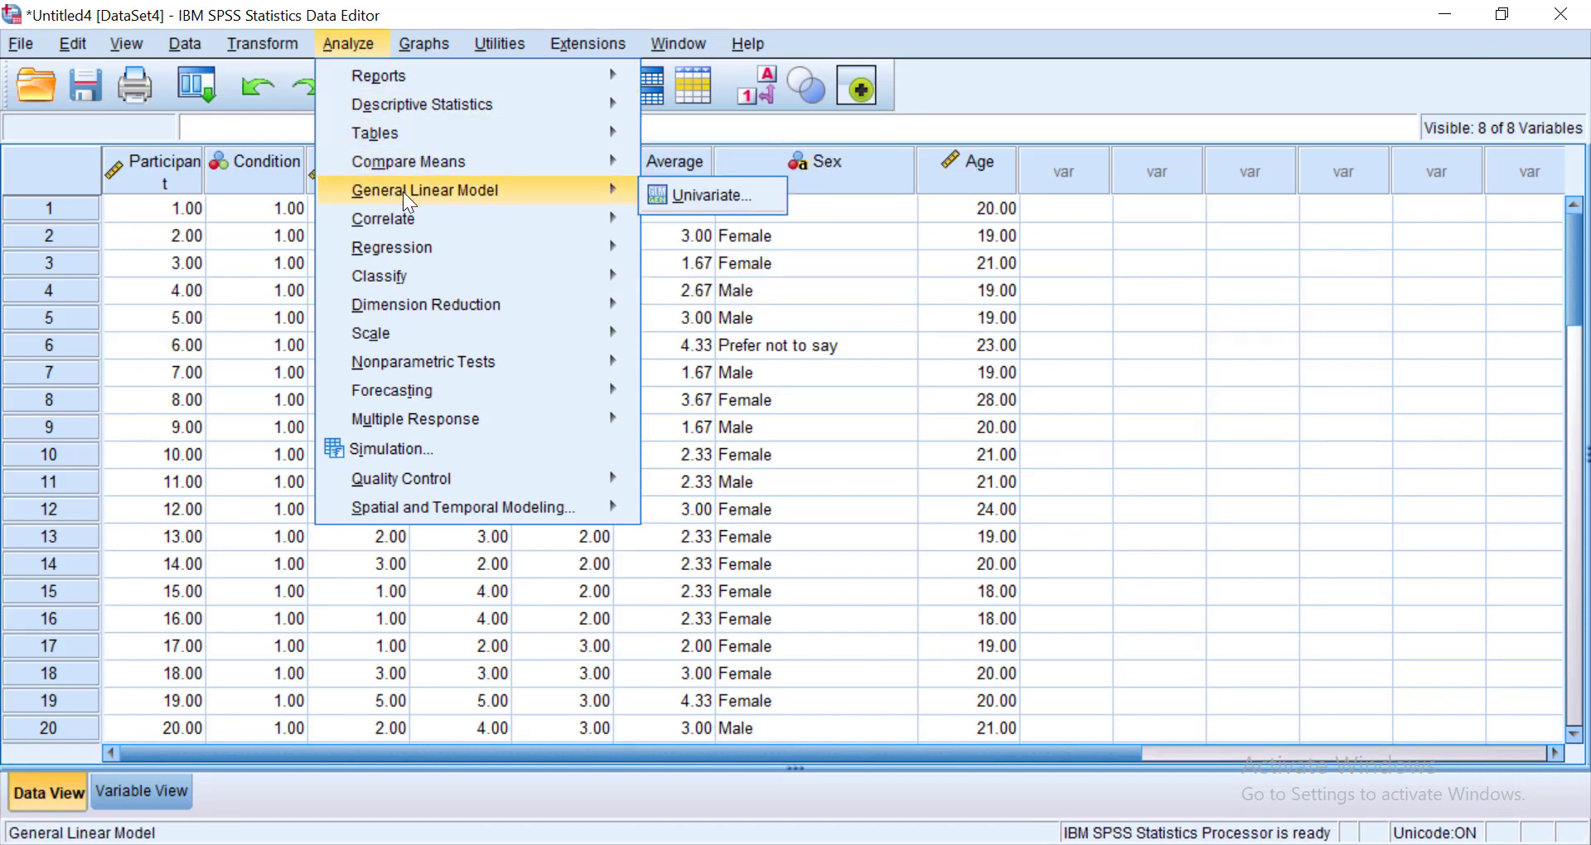
mouse_move(500, 168)
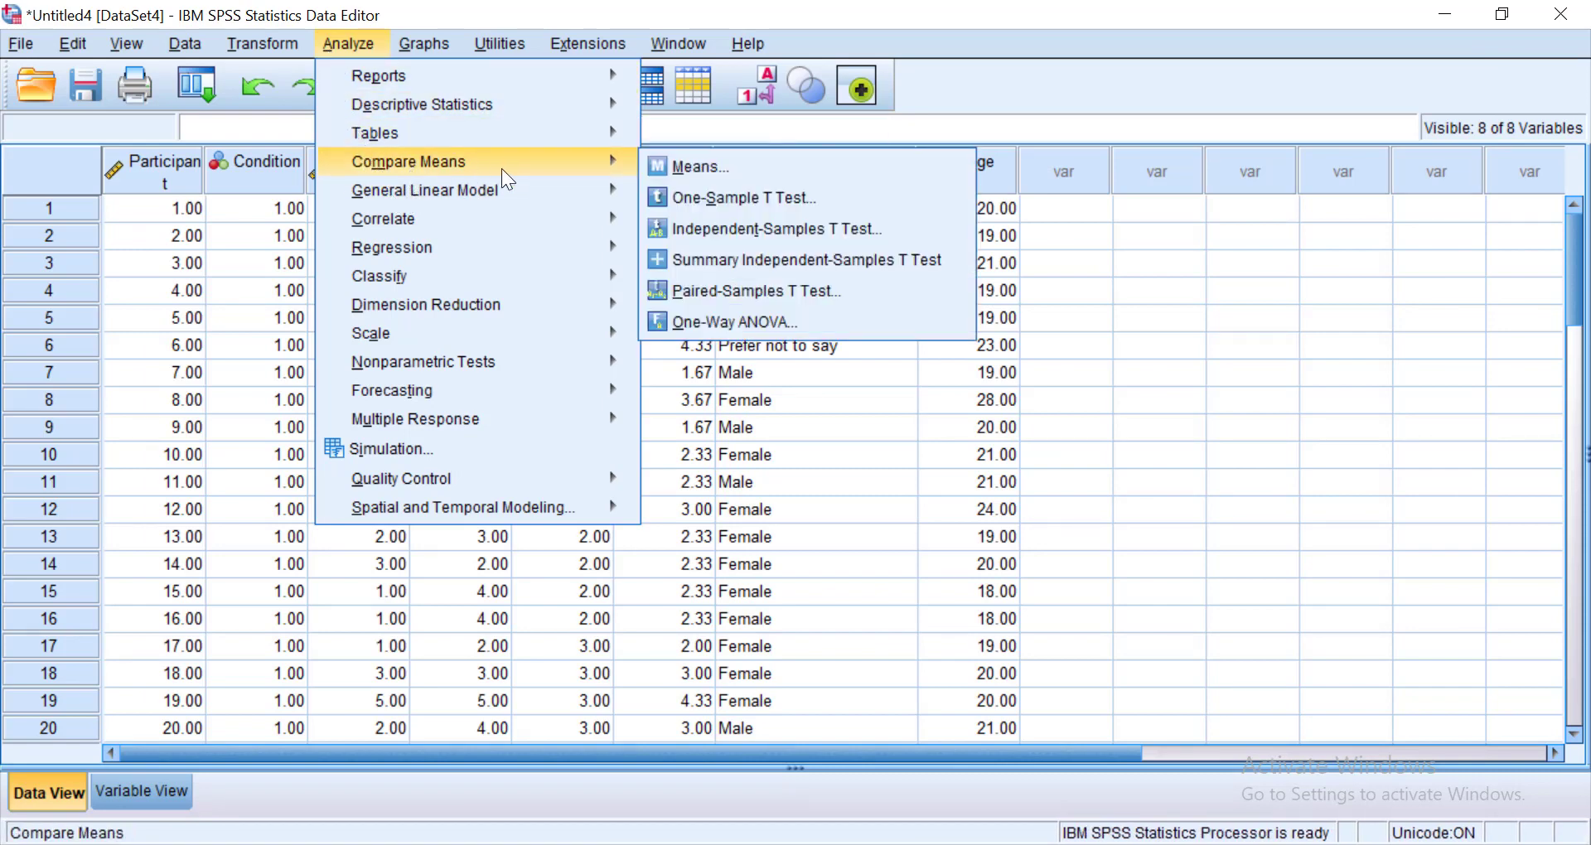
left_click(703, 315)
left_click(545, 212)
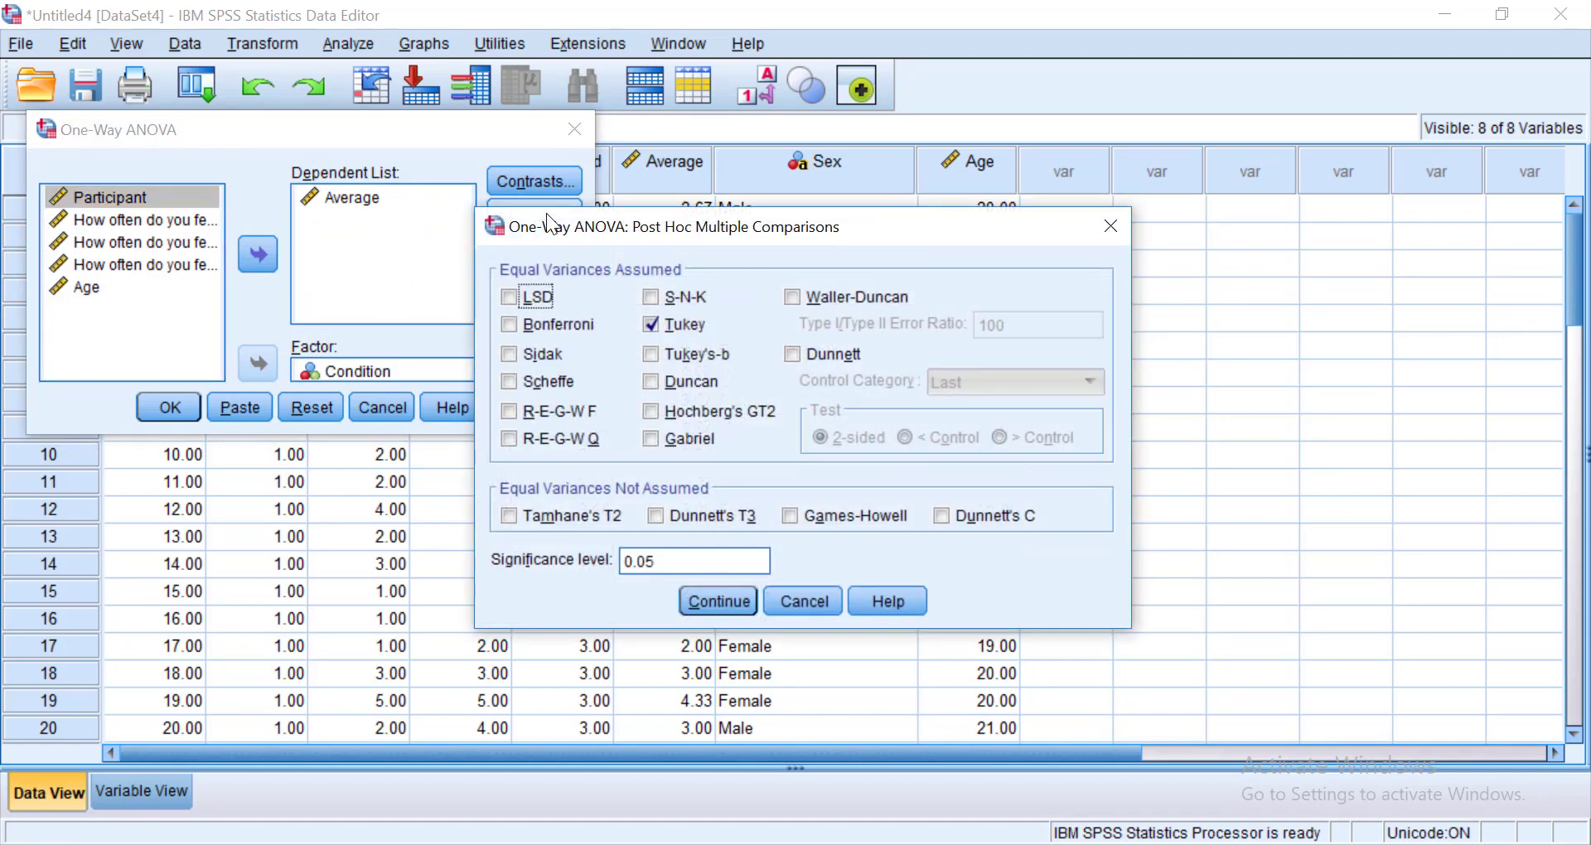
left_click(813, 607)
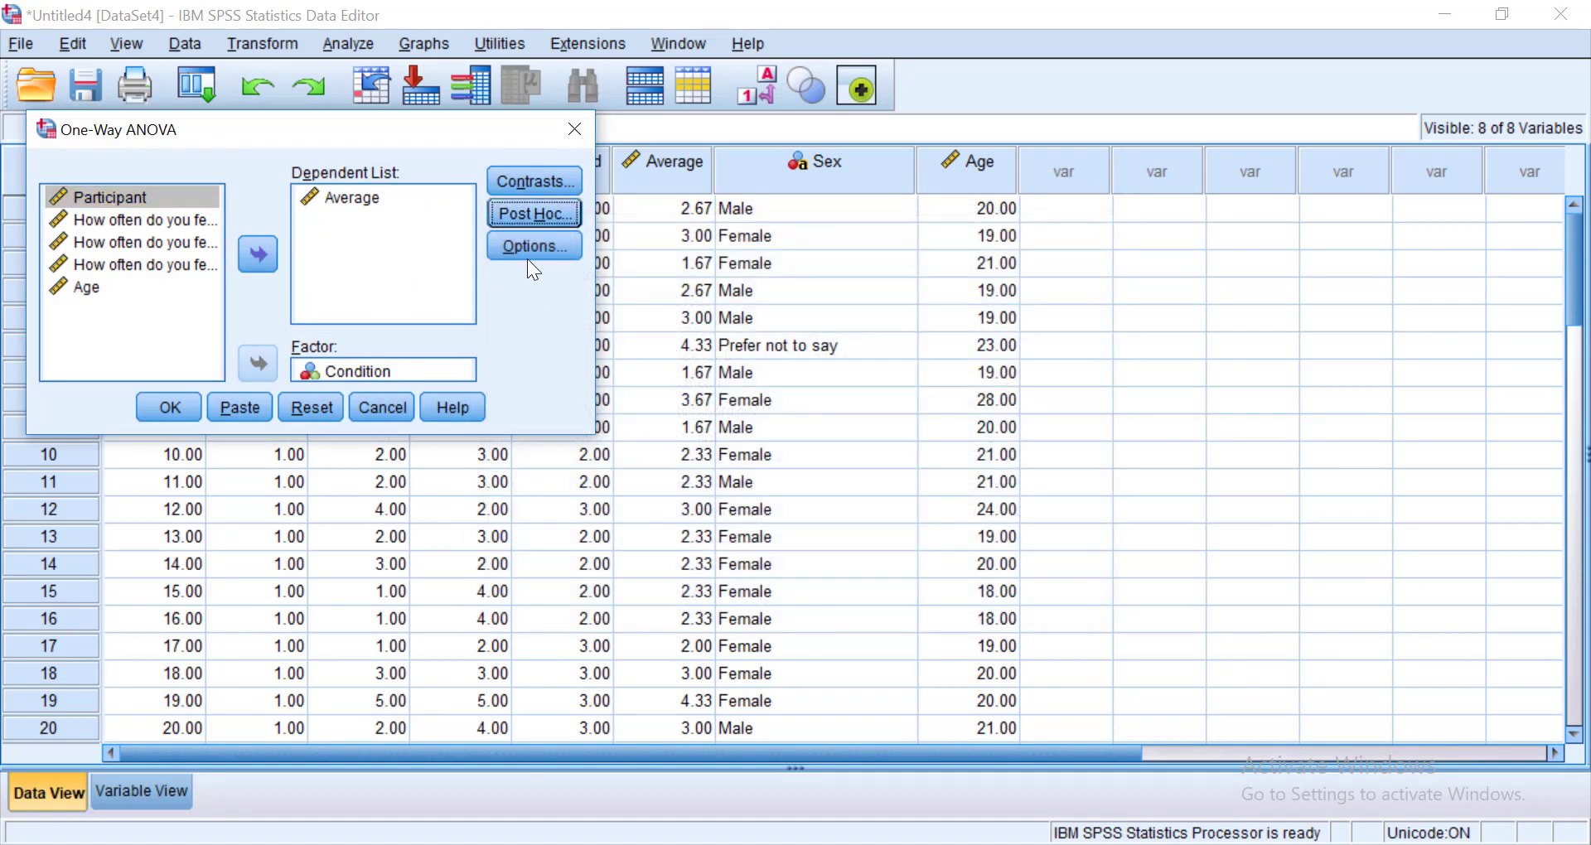
left_click(167, 400)
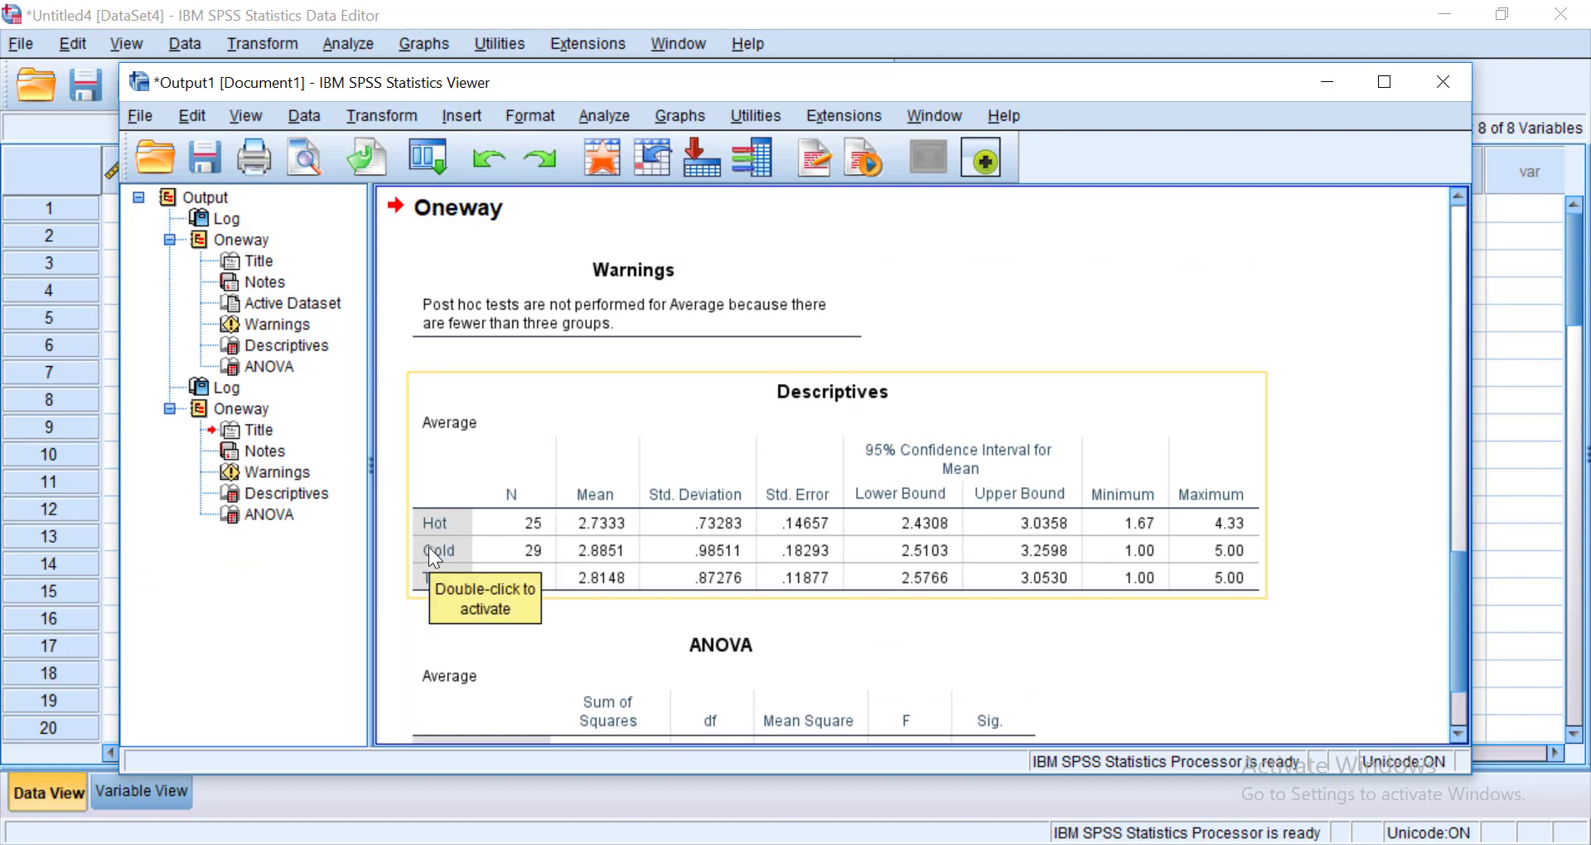
scroll(429, 546, "down", 3)
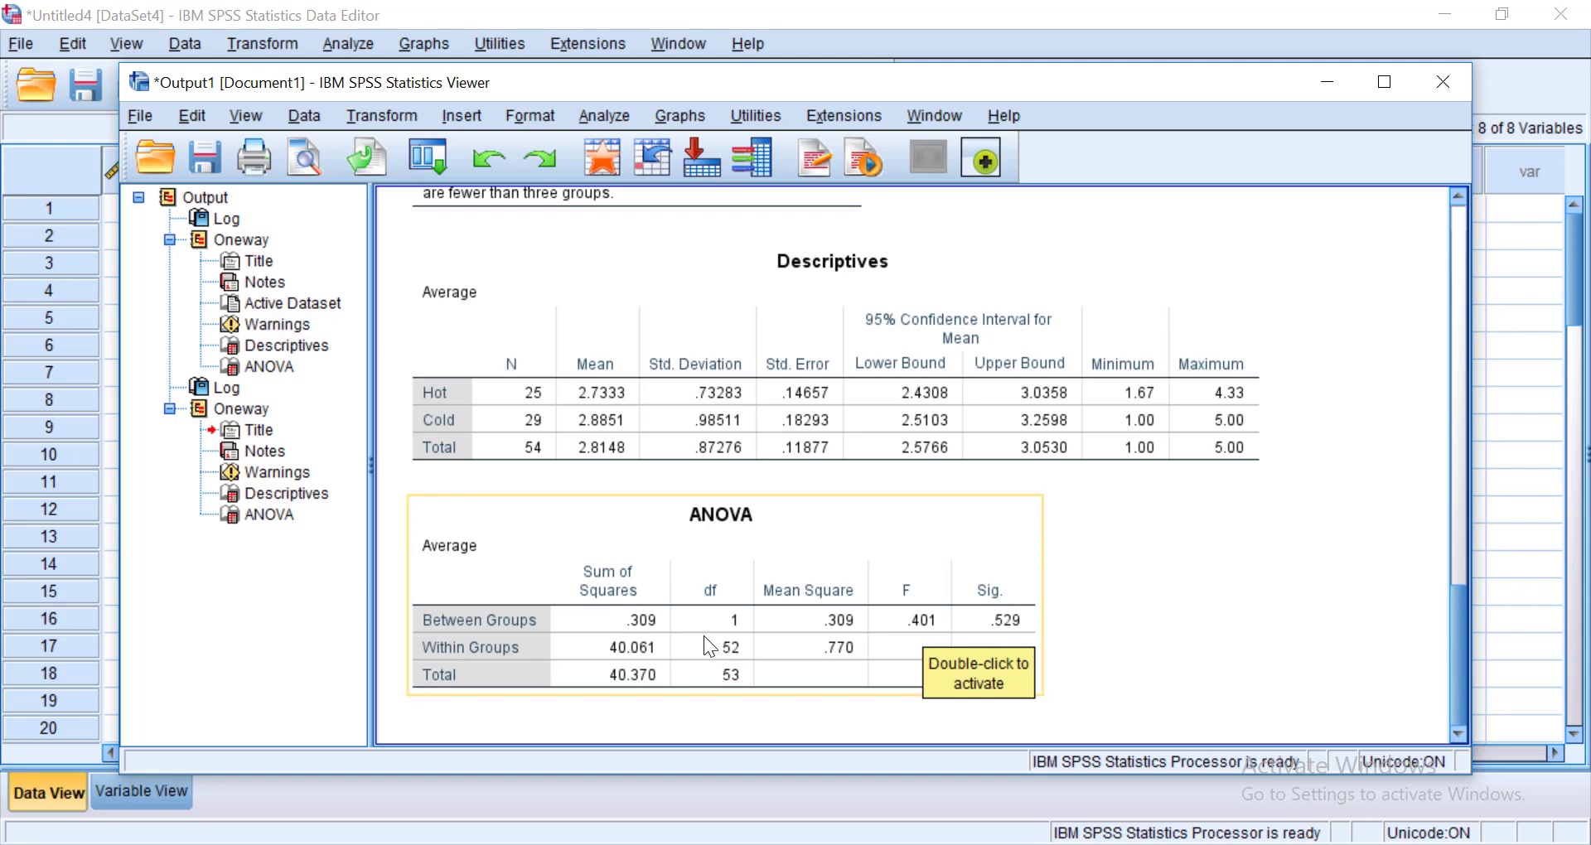
key("super+Tab")
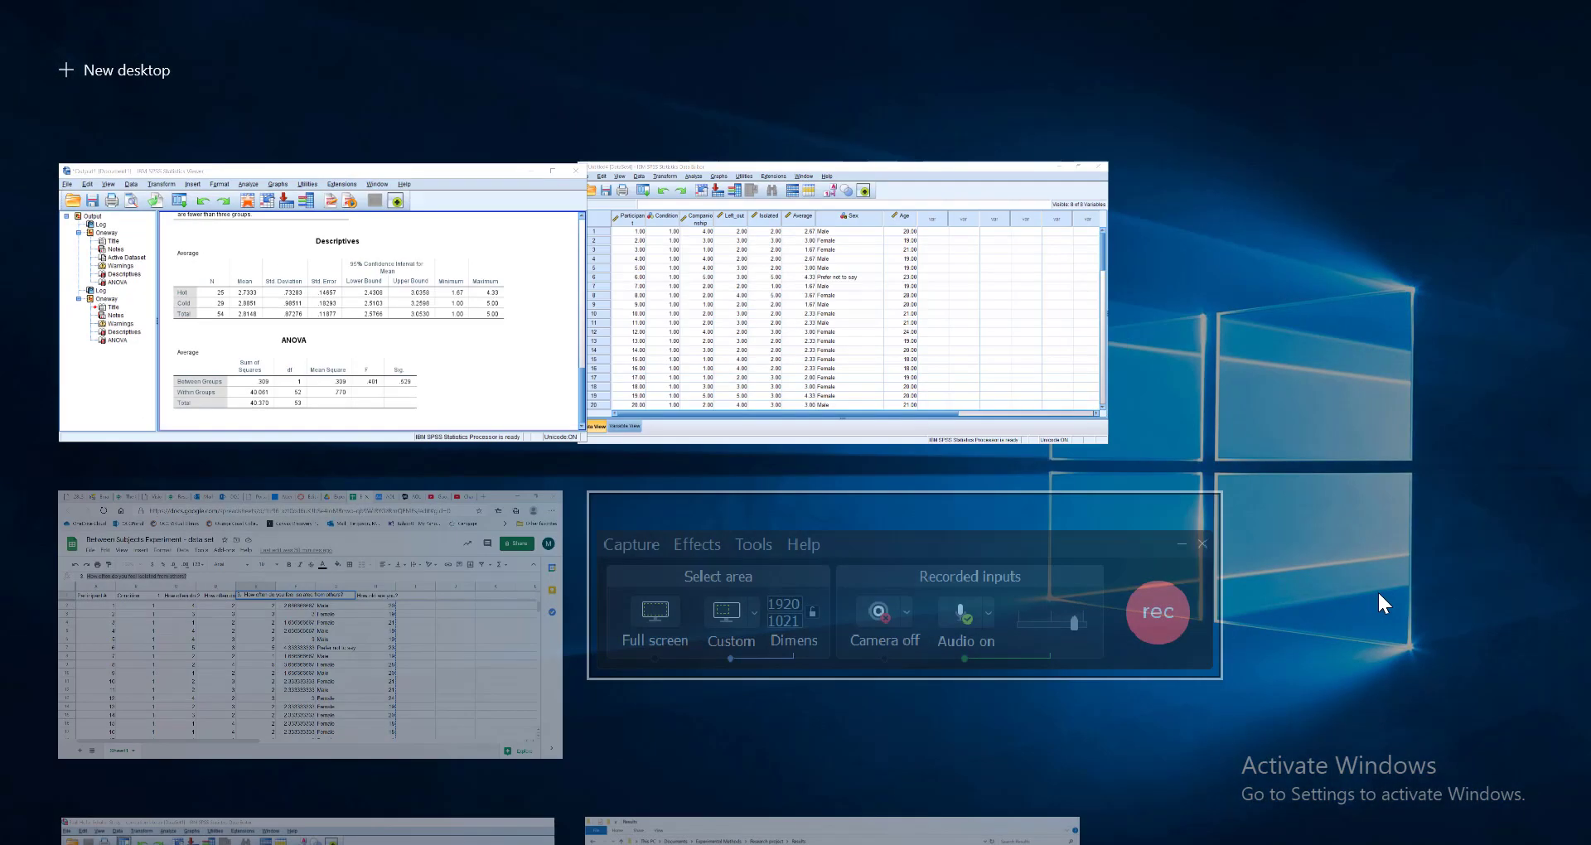
left_click(1454, 545)
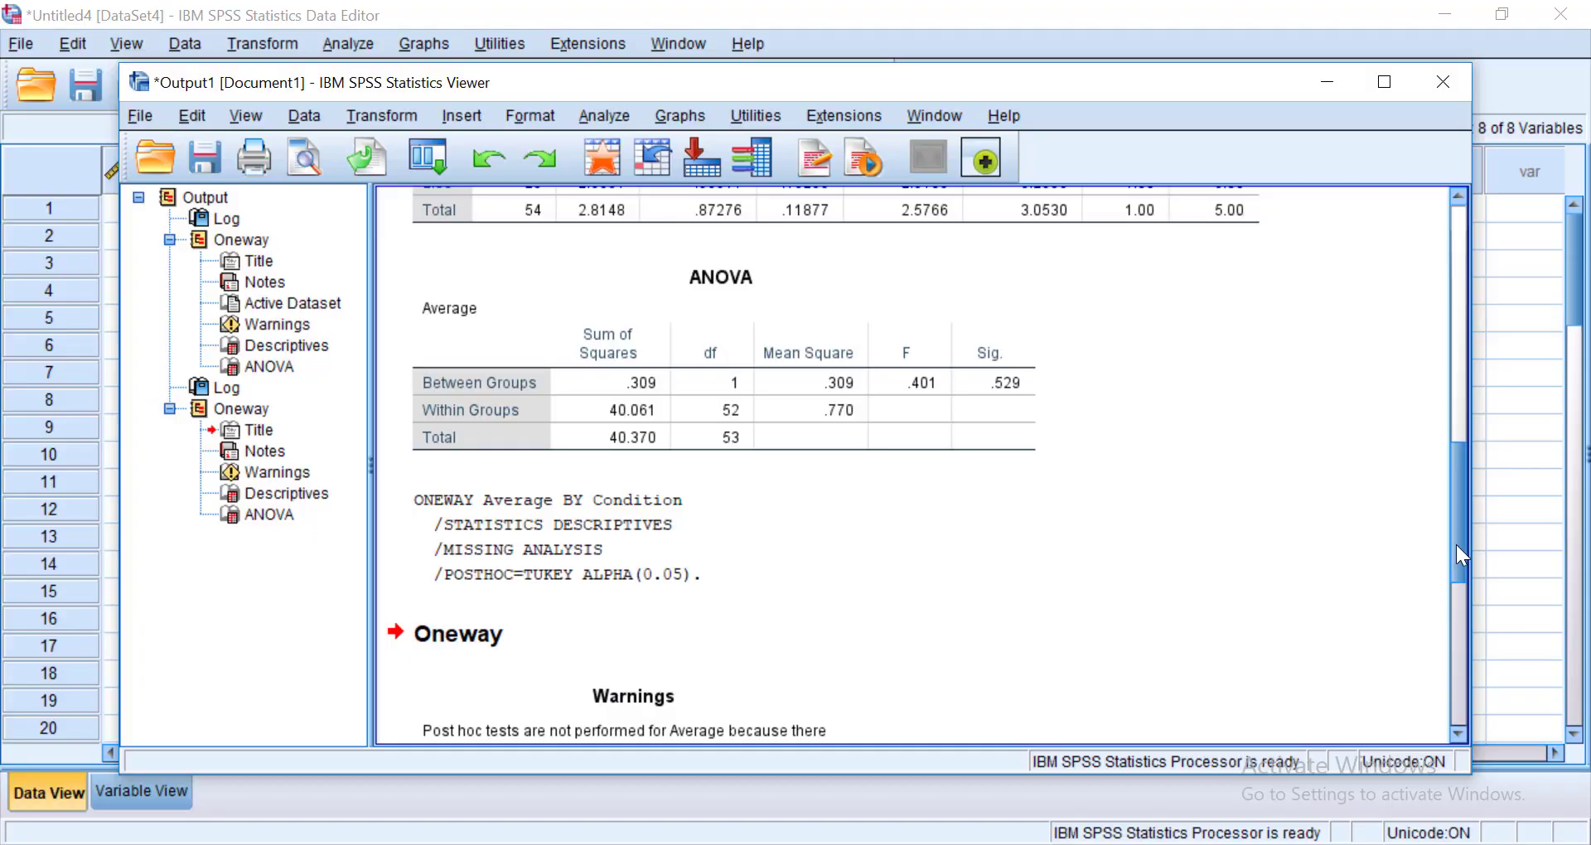
left_click_drag(1456, 550, 1454, 793)
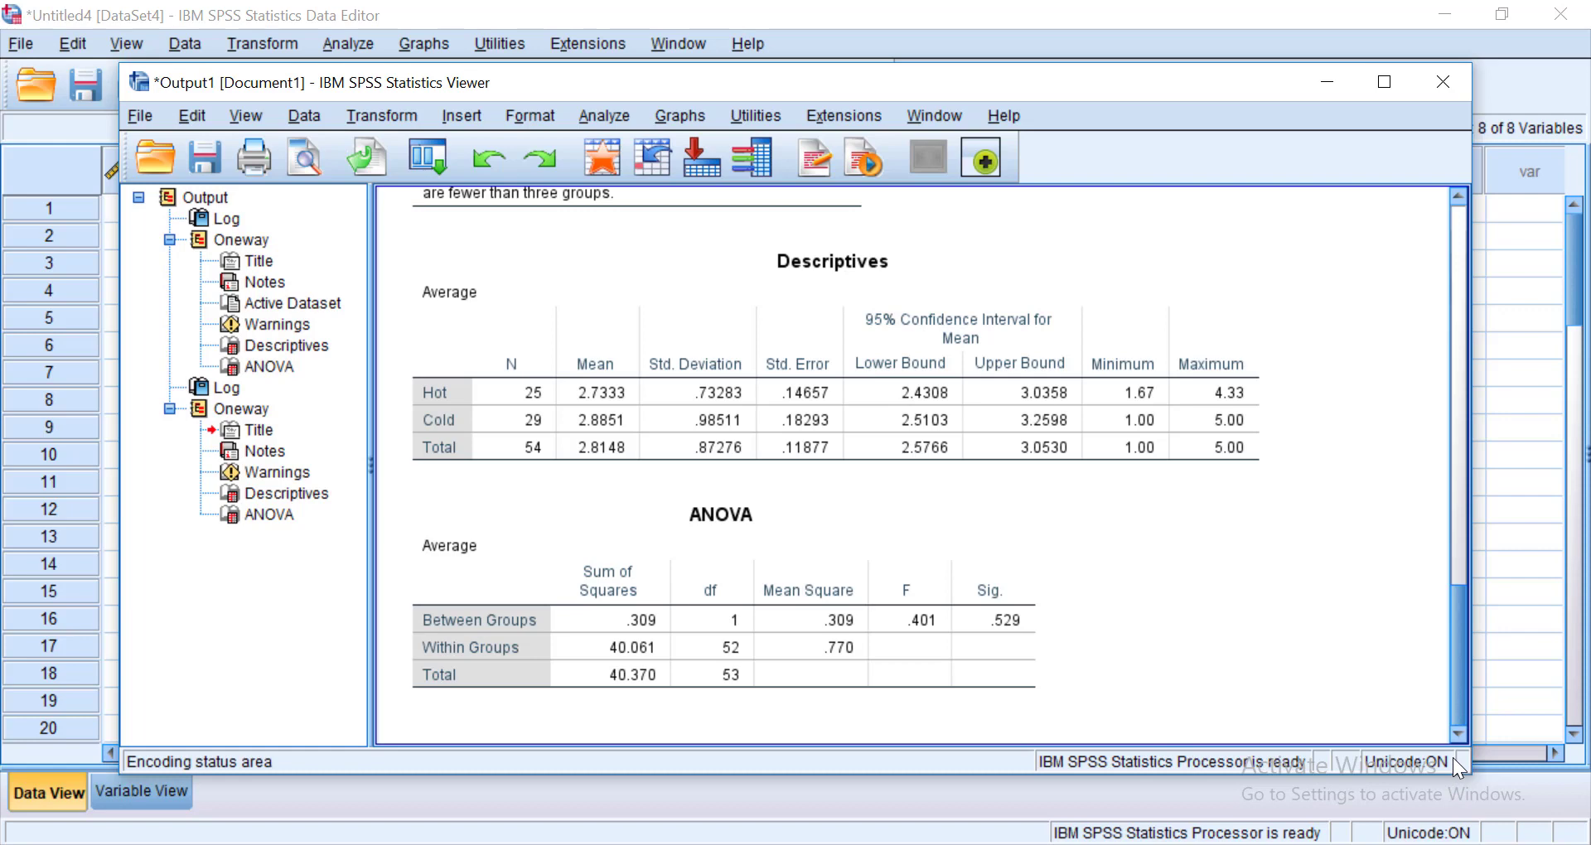
mouse_move(1454, 701)
left_mouse_down()
mouse_move(1448, 654)
mouse_move(1444, 696)
left_mouse_up()
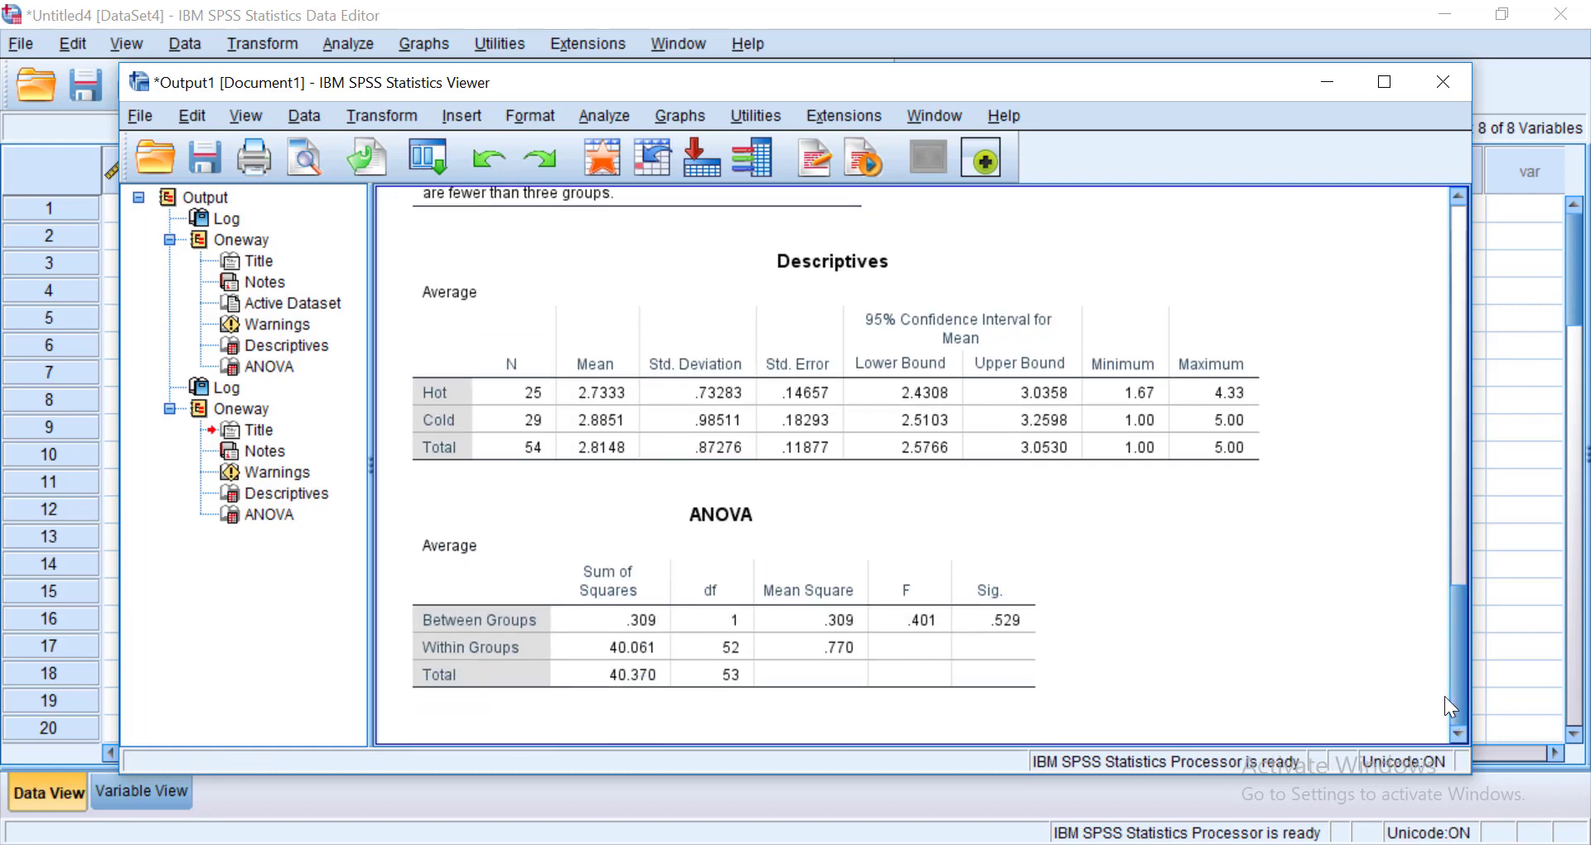